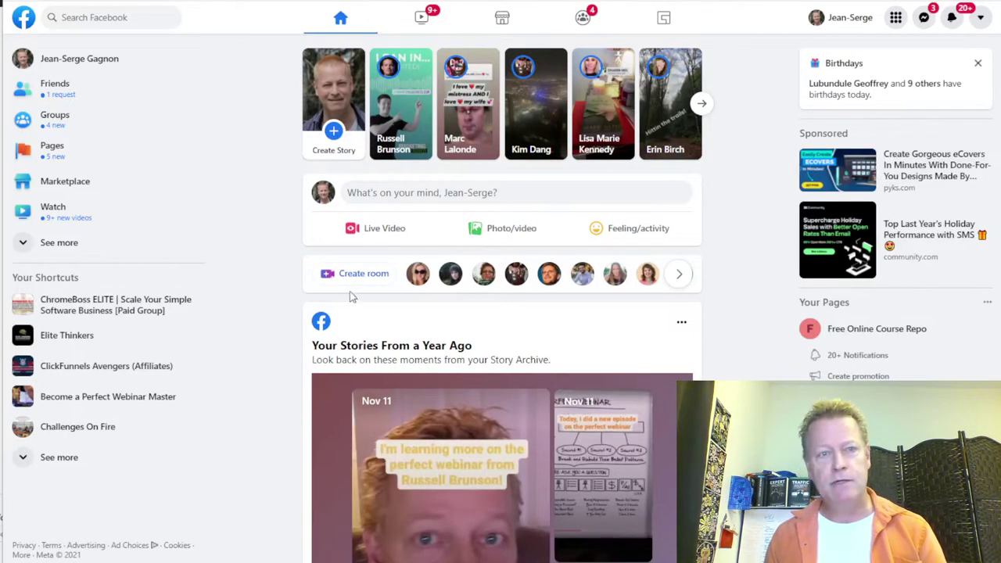
Look through the list of new notifications for comments, mentions and reactions to respond to.
left_click(72, 115)
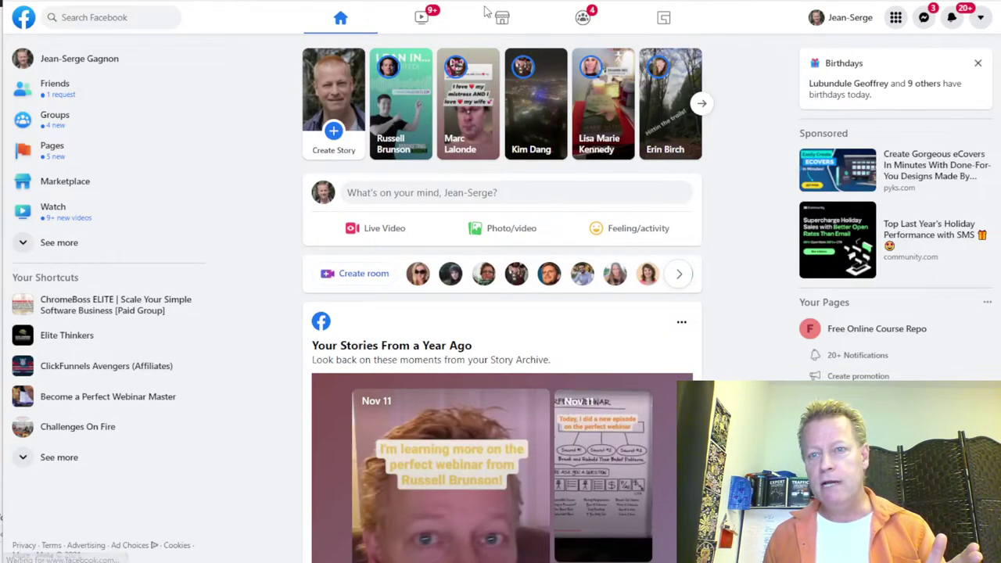
left_click(953, 19)
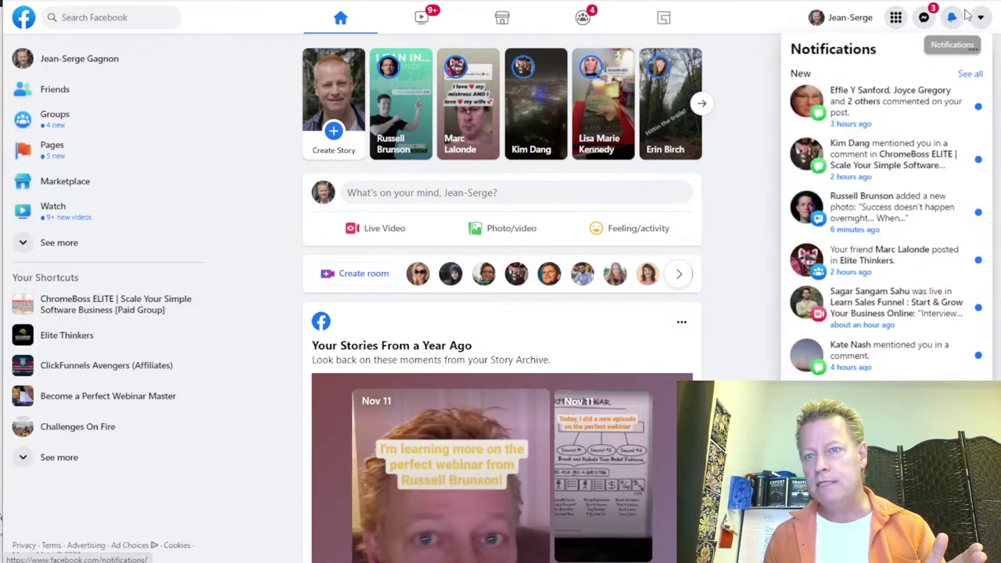
scroll(895, 157, "down", 4)
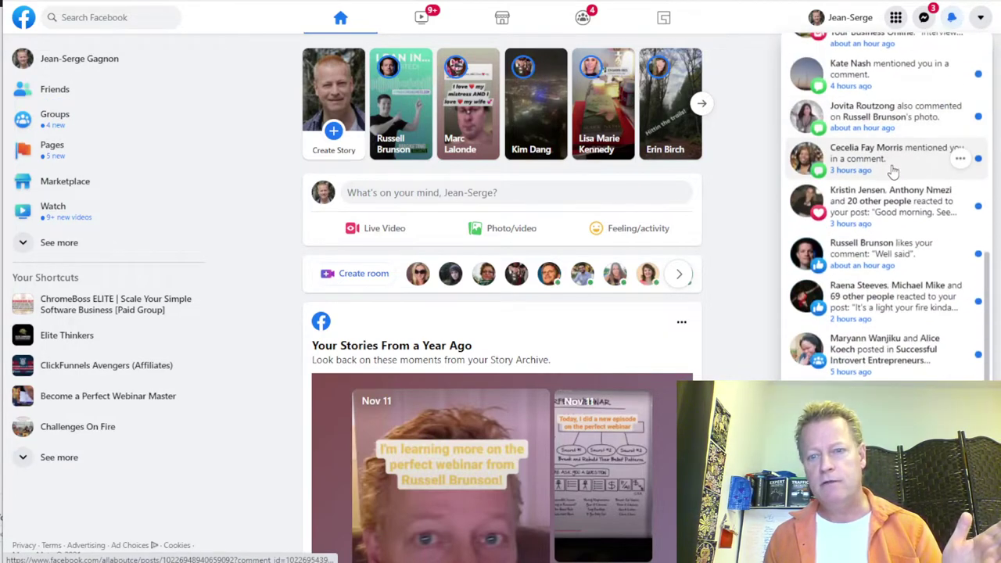
scroll(933, 250, "down", 4)
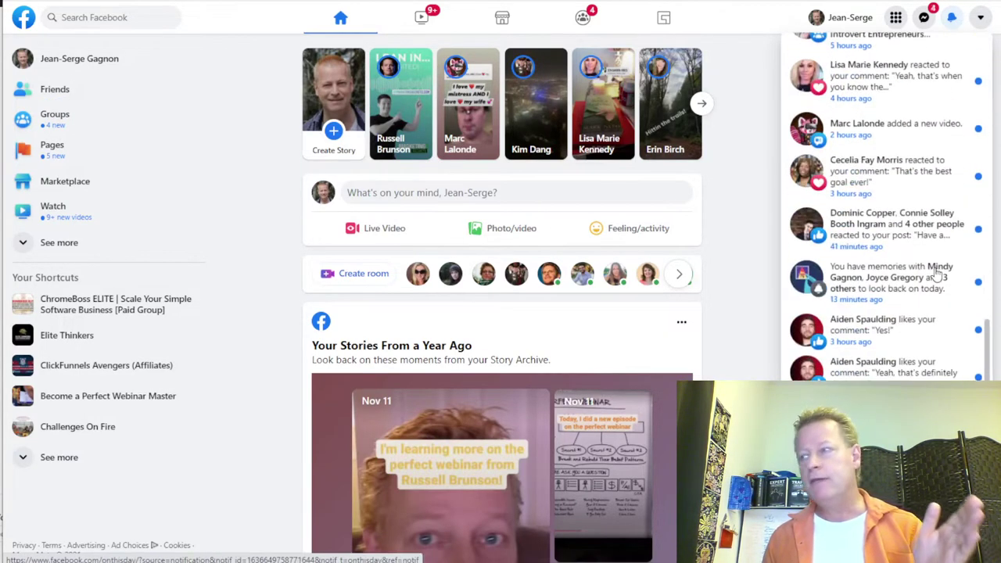
scroll(935, 271, "up", 8)
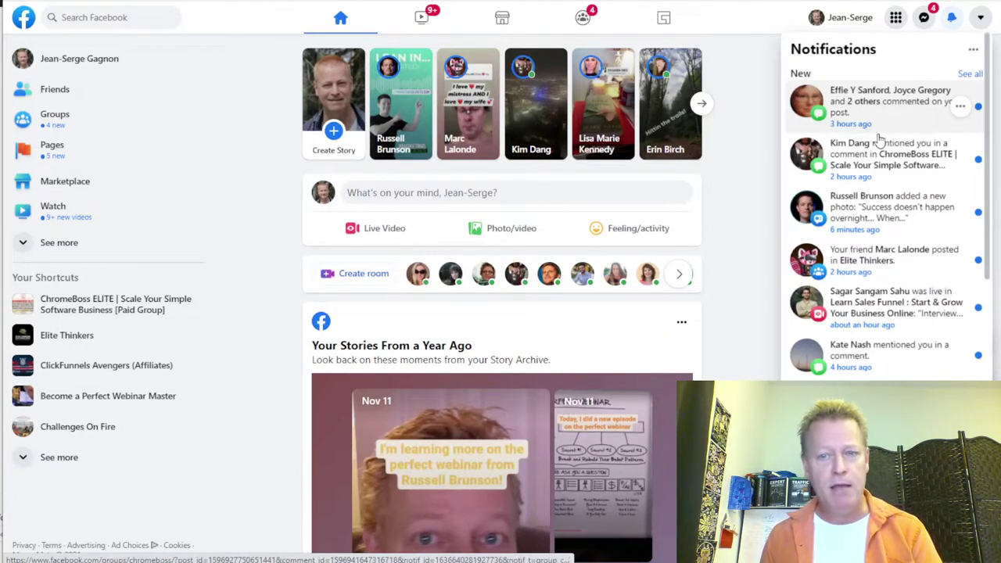
scroll(898, 166, "down", 10)
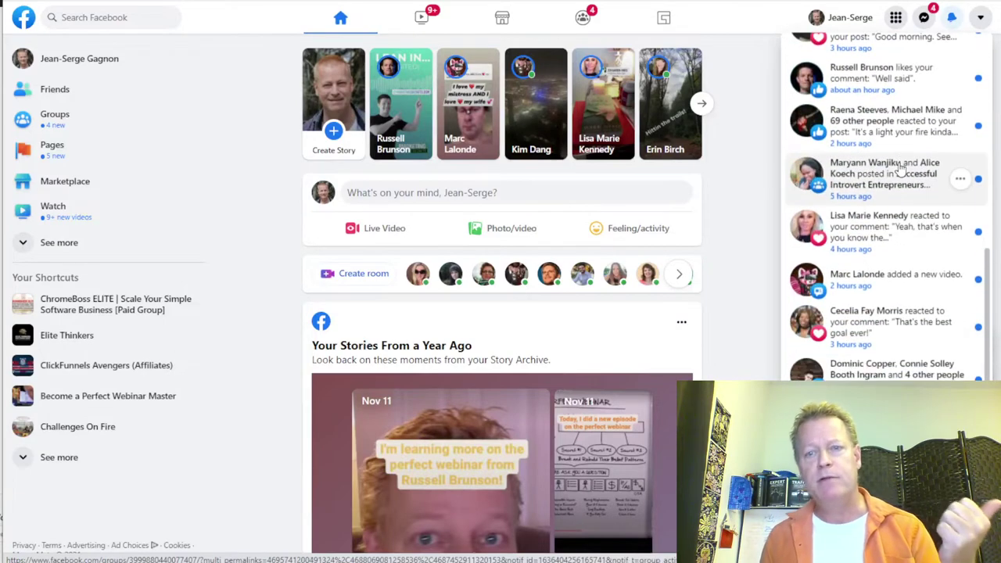
scroll(901, 168, "down", 5)
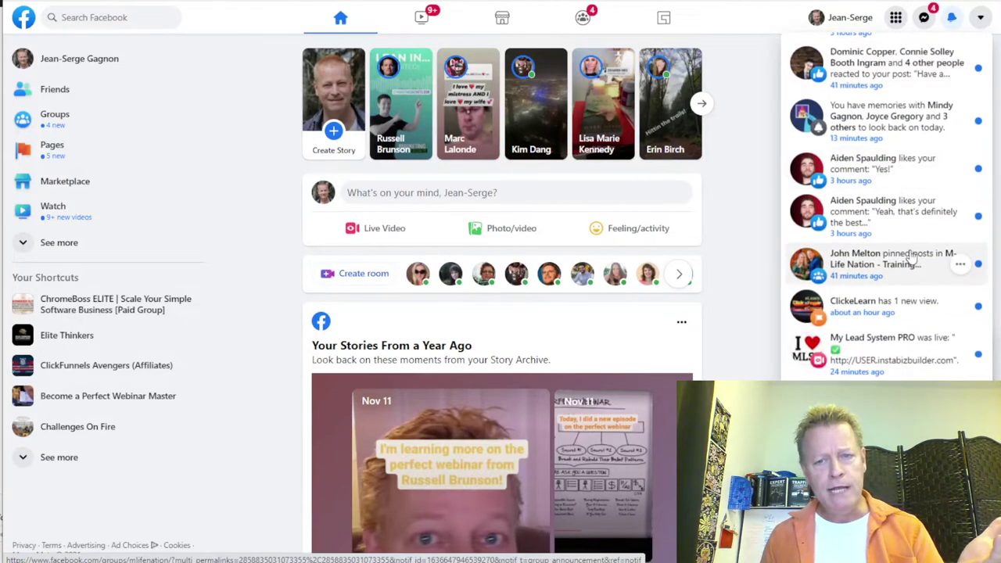
scroll(911, 257, "up", 15)
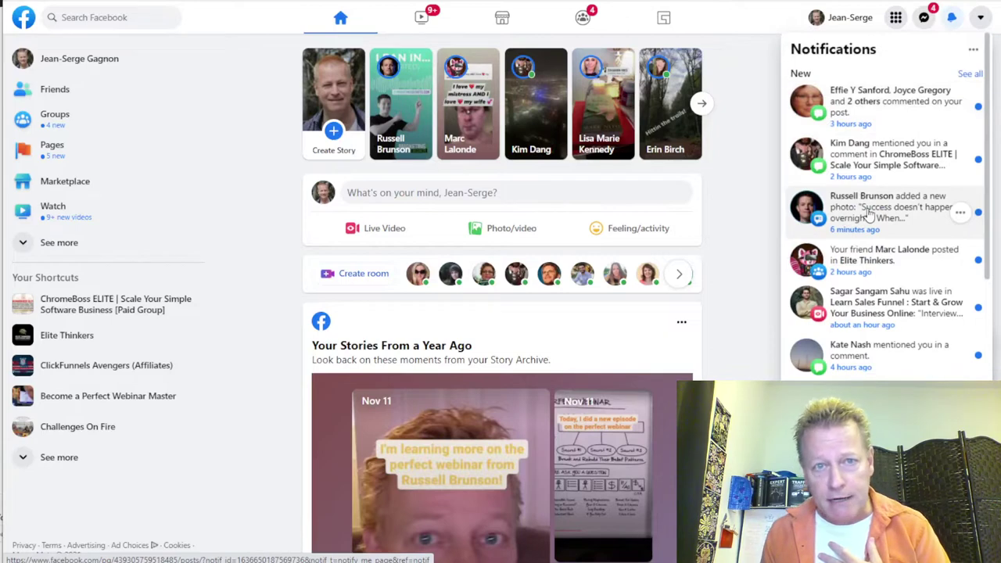
Open the notification about new comments on the own post and give the "Good Morning" comment a Love reaction.
left_click(887, 112)
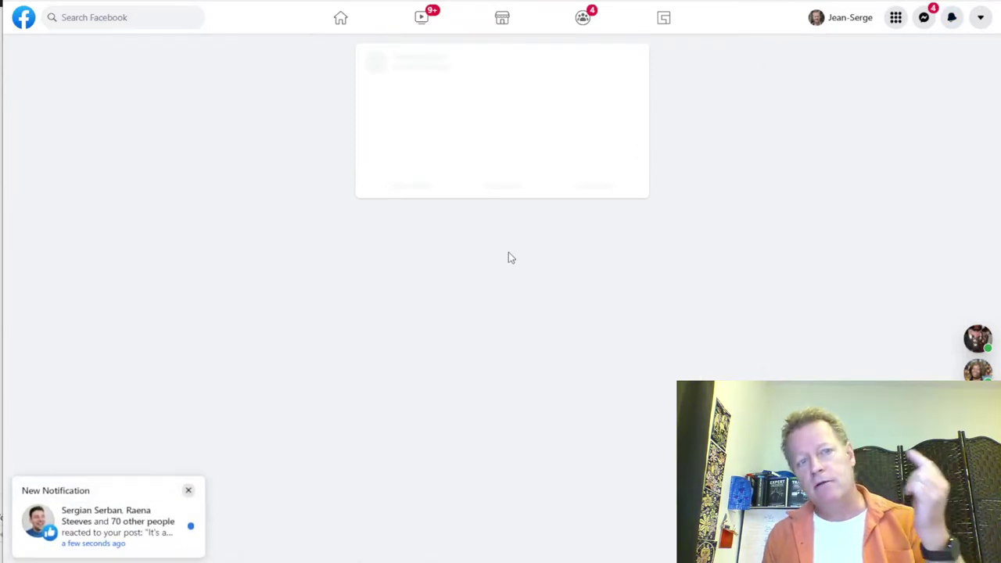
scroll(508, 258, "down", 2)
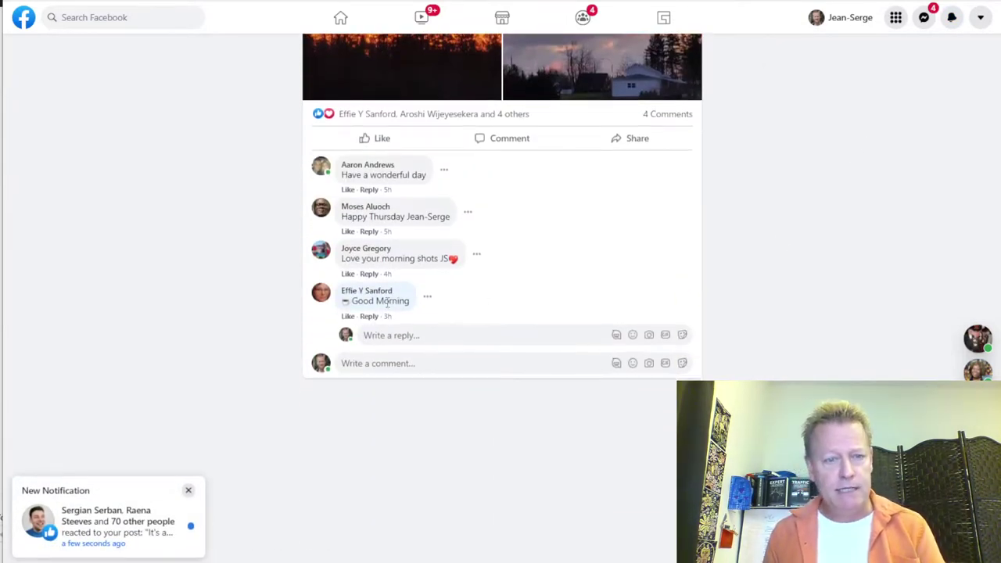
mouse_move(349, 321)
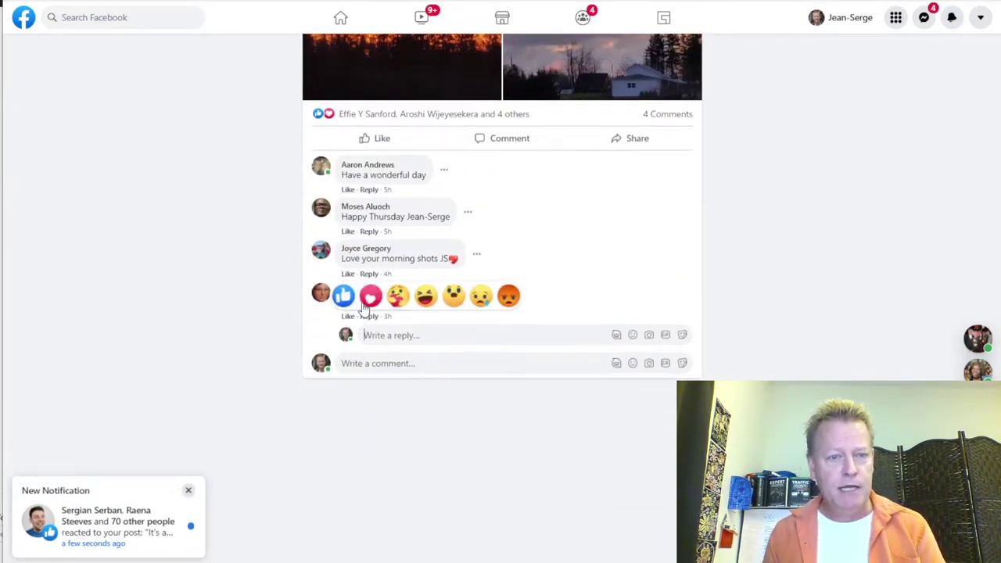
left_click(370, 293)
React with Love to the "Love your morning shots" and "Have a wonderful day" comments, and with Like to the "Happy Thursday" comment.
scroll(503, 294, "up", 3)
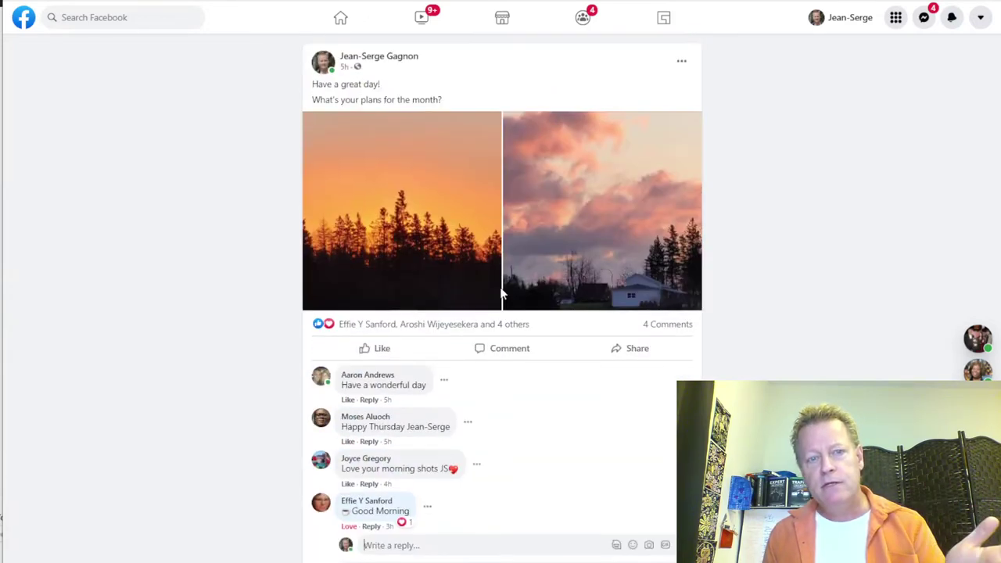
scroll(704, 293, "down", 3)
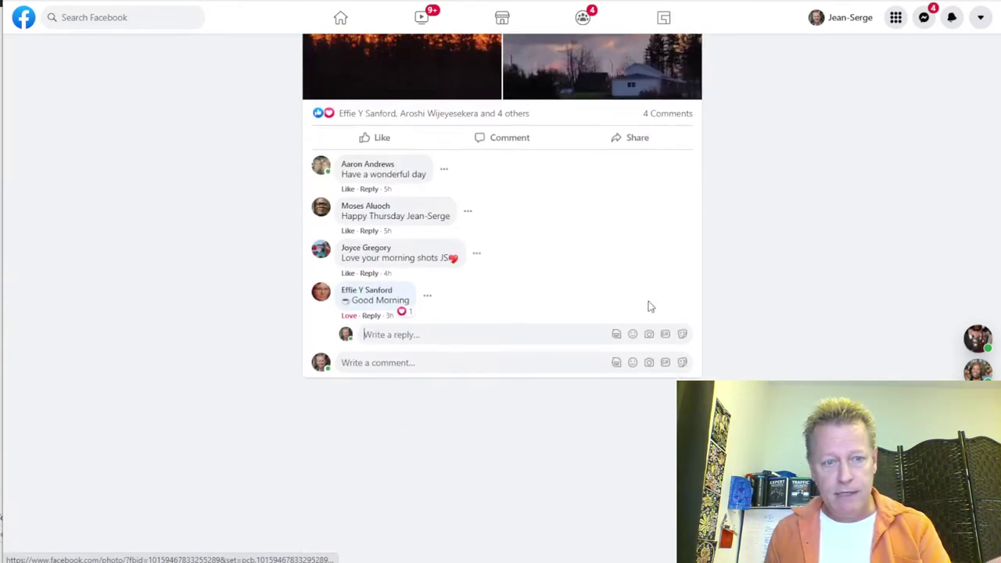
mouse_move(348, 275)
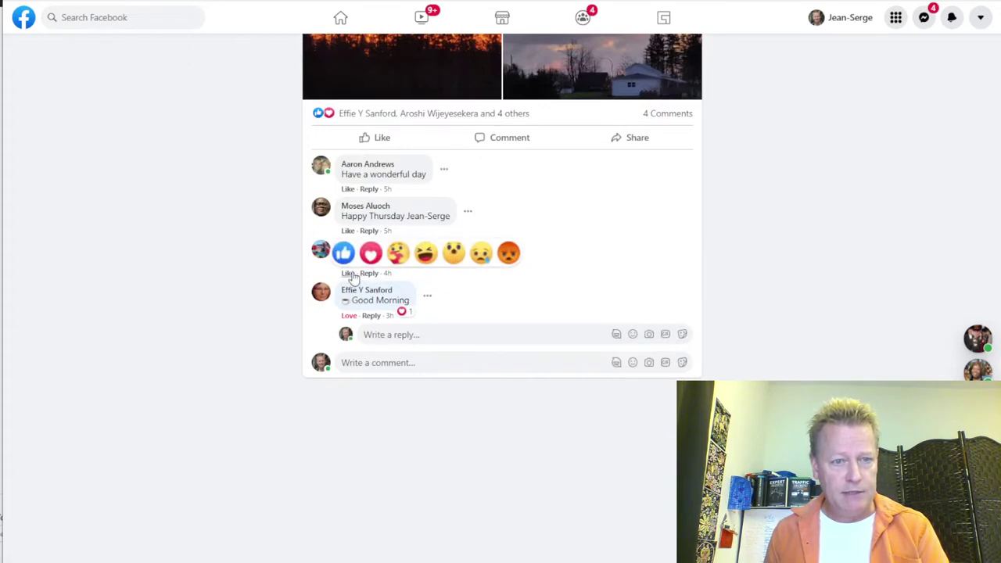
left_click(371, 246)
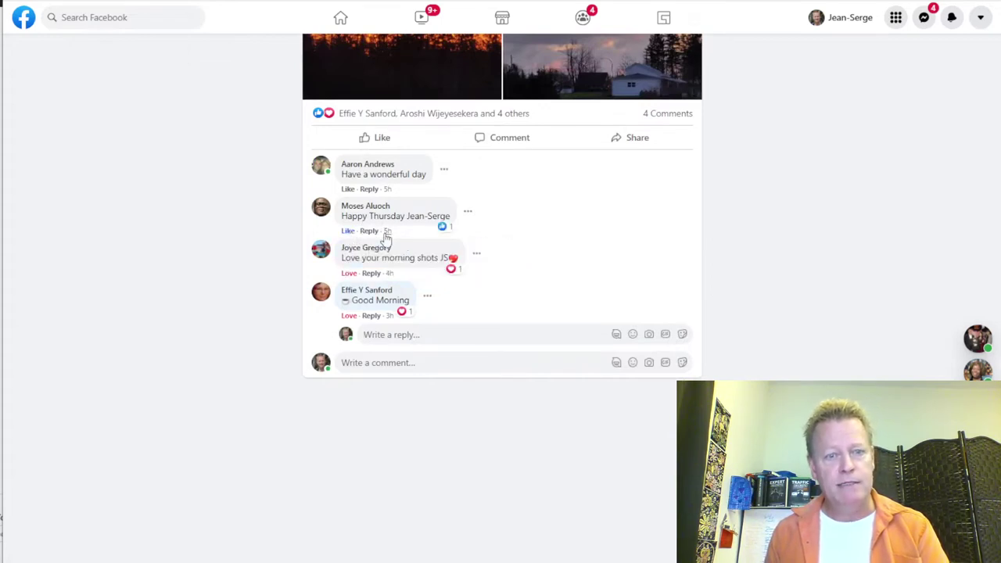
mouse_move(347, 192)
left_click(370, 170)
Post the reply "Thanks you too" to the "Have a wonderful day" comment, keeping the commenter's name tag.
left_click(371, 190)
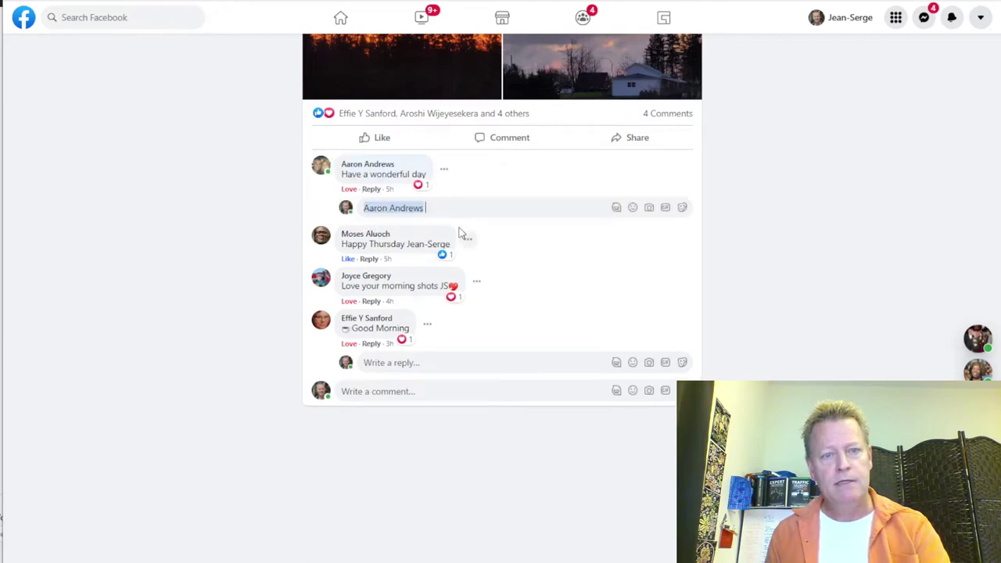
type("Thanks you too")
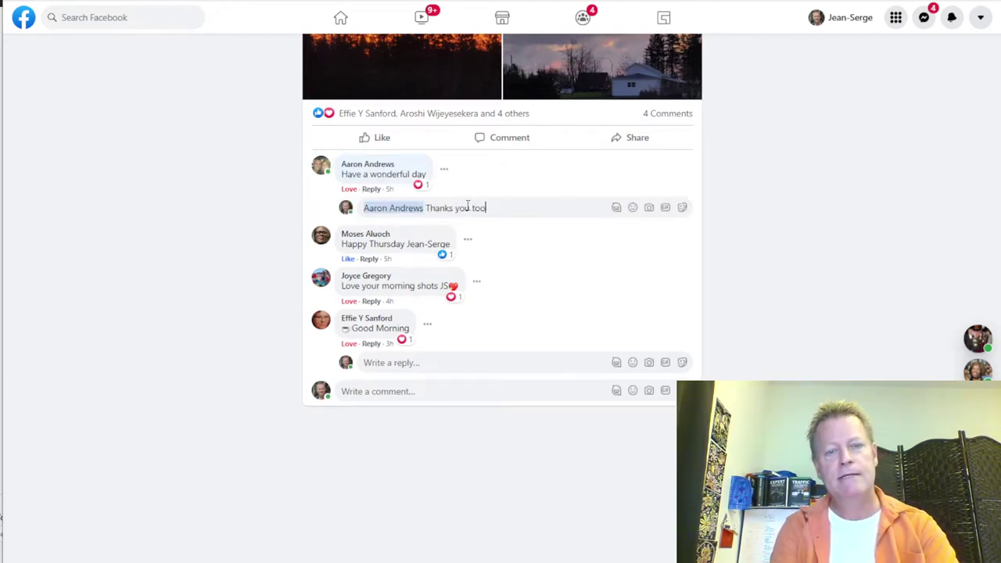
key("Return")
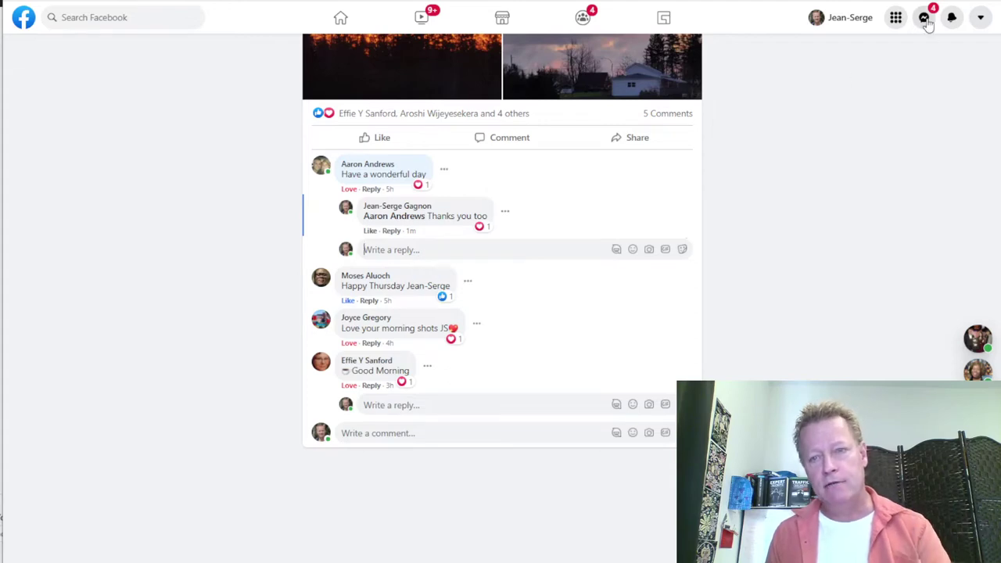
Answer the comment mention in the ChromeBoss ELITE group from its notification with a Love reaction and the tagged reply "Thanks!".
left_click(952, 17)
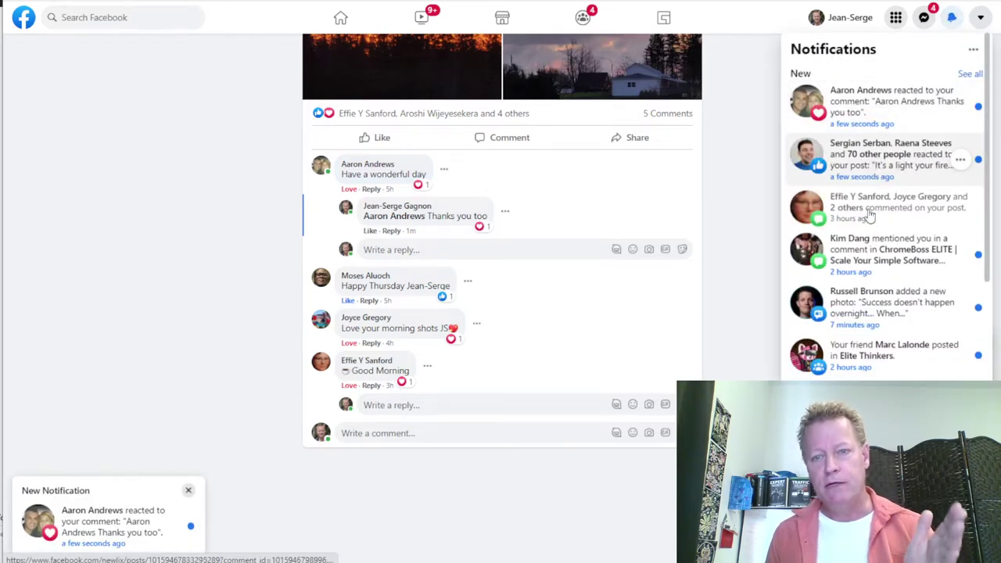
left_click(914, 264)
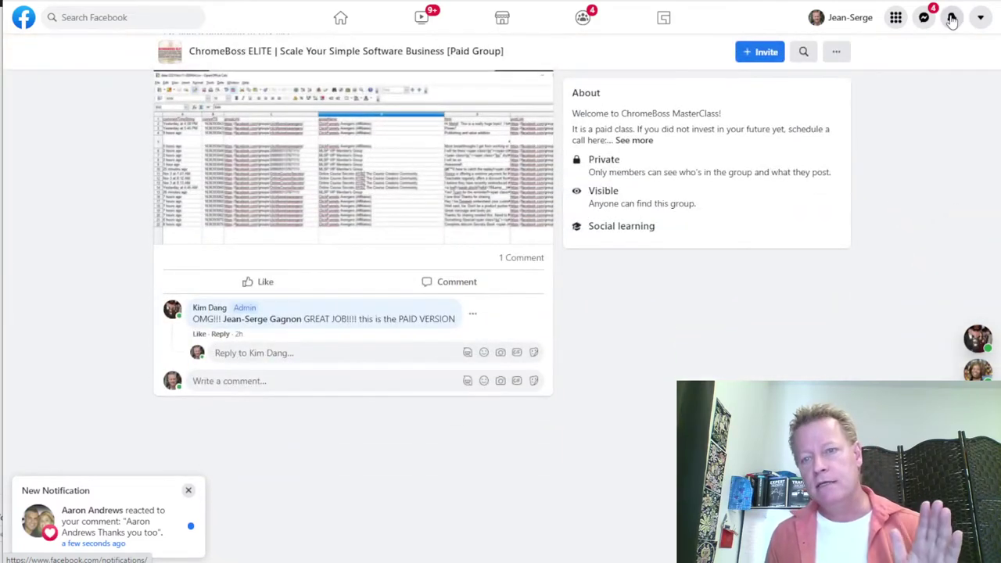
left_click(219, 351)
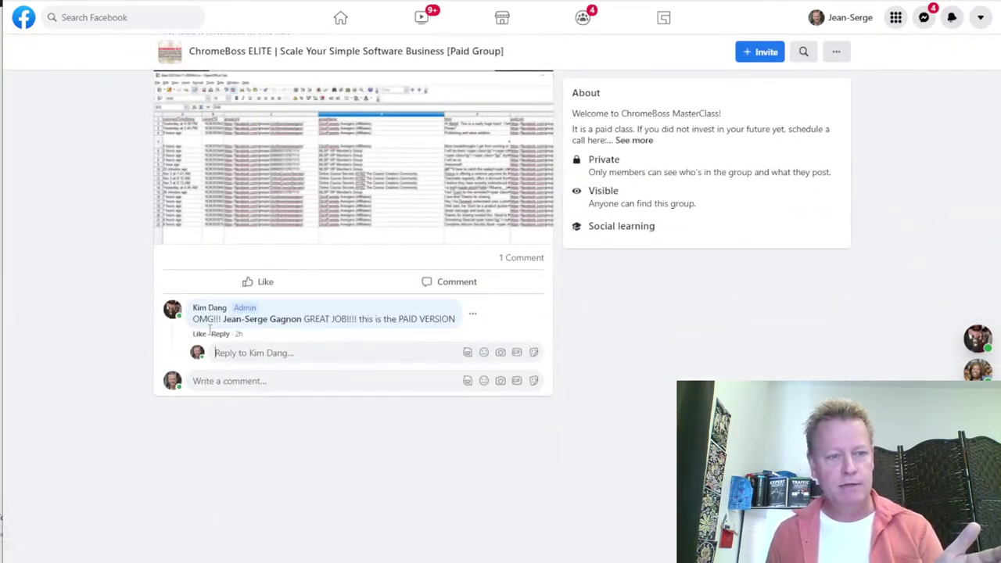
mouse_move(205, 335)
left_click(222, 313)
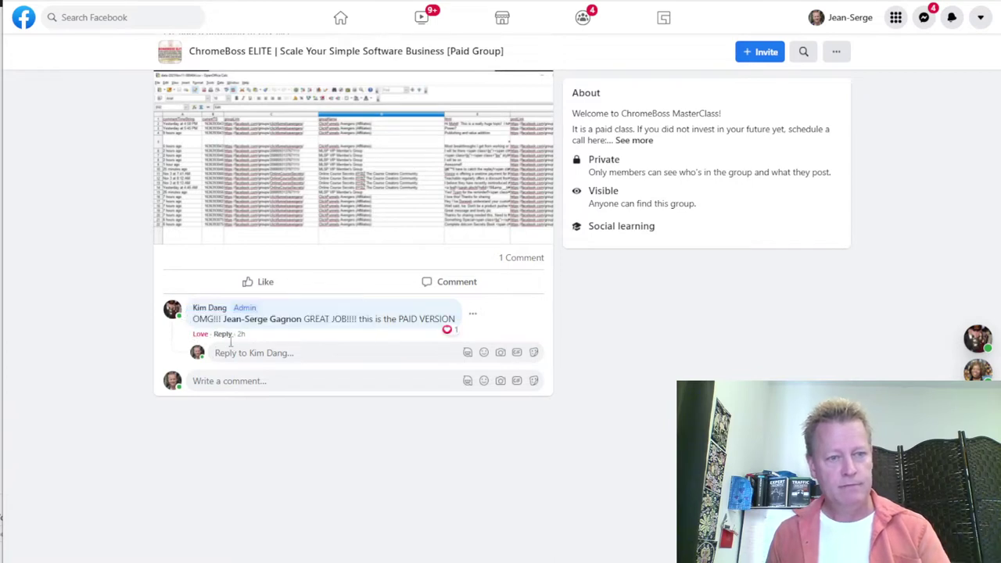
left_click(224, 334)
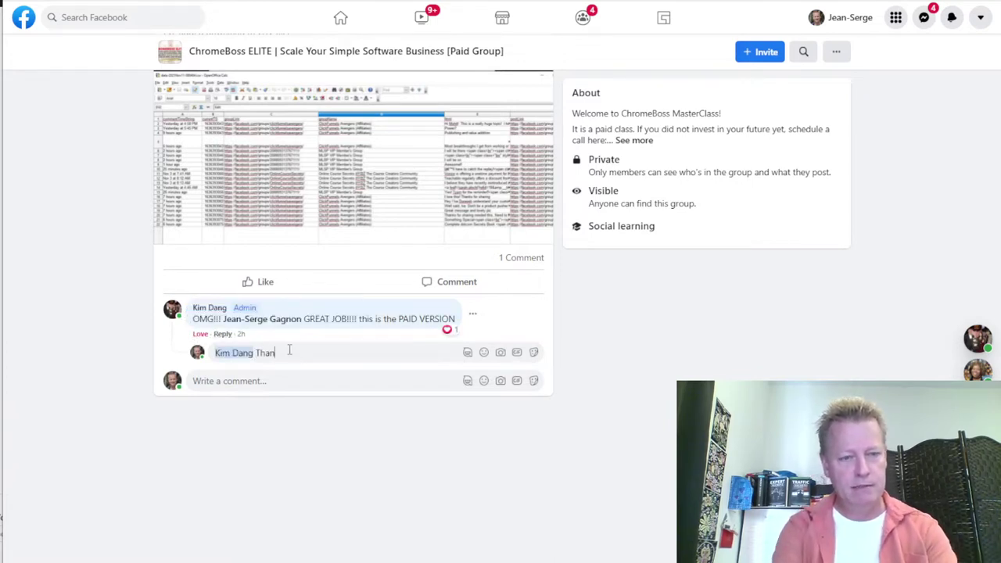
key("Return")
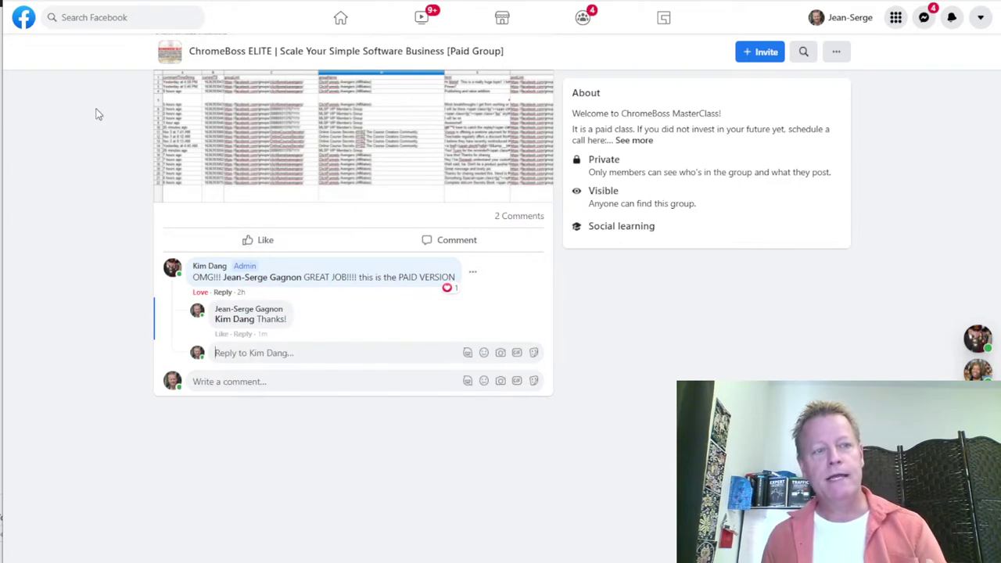
Return to the home feed and review the new, friend request and earlier notifications for remaining interactions.
left_click(24, 24)
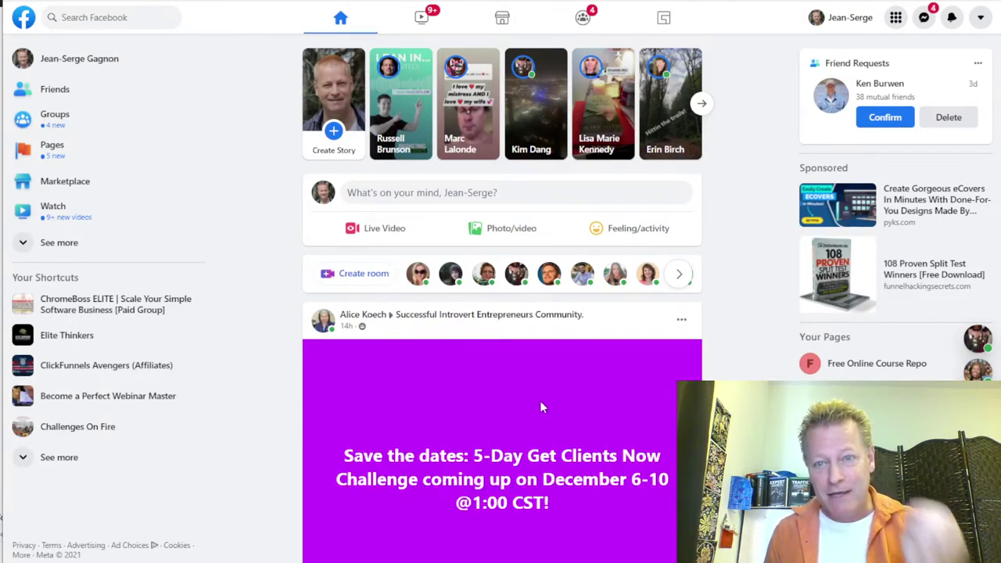
left_click(951, 22)
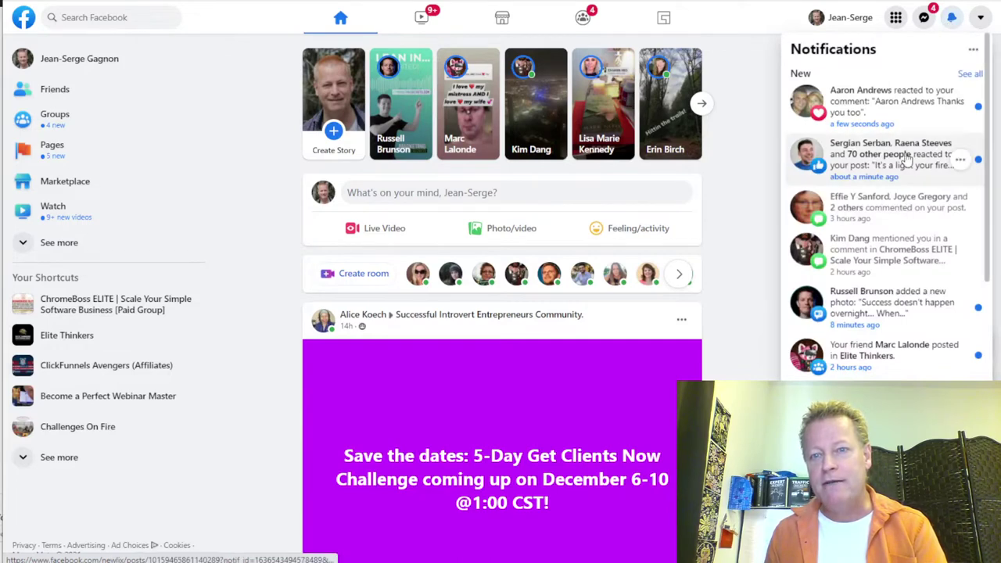
scroll(866, 328, "down", 4)
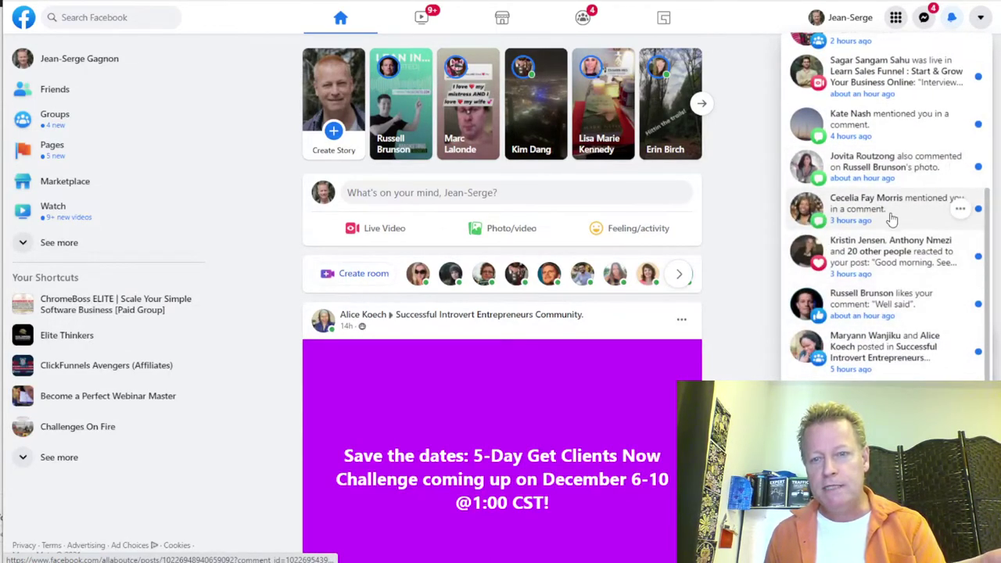
scroll(891, 219, "up", 1)
scroll(892, 219, "down", 3)
scroll(891, 217, "down", 5)
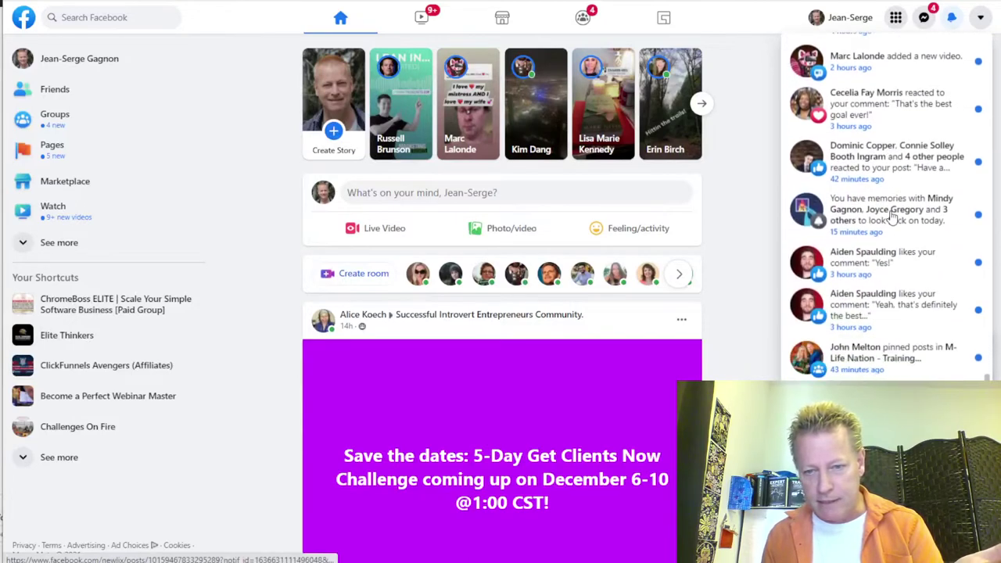
scroll(891, 219, "down", 3)
scroll(891, 218, "down", 8)
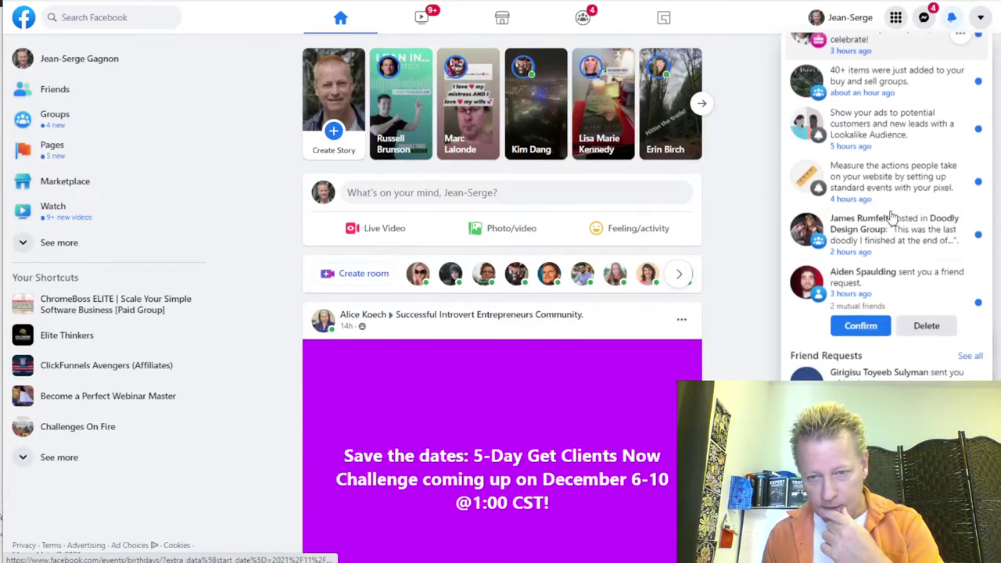
scroll(891, 217, "down", 3)
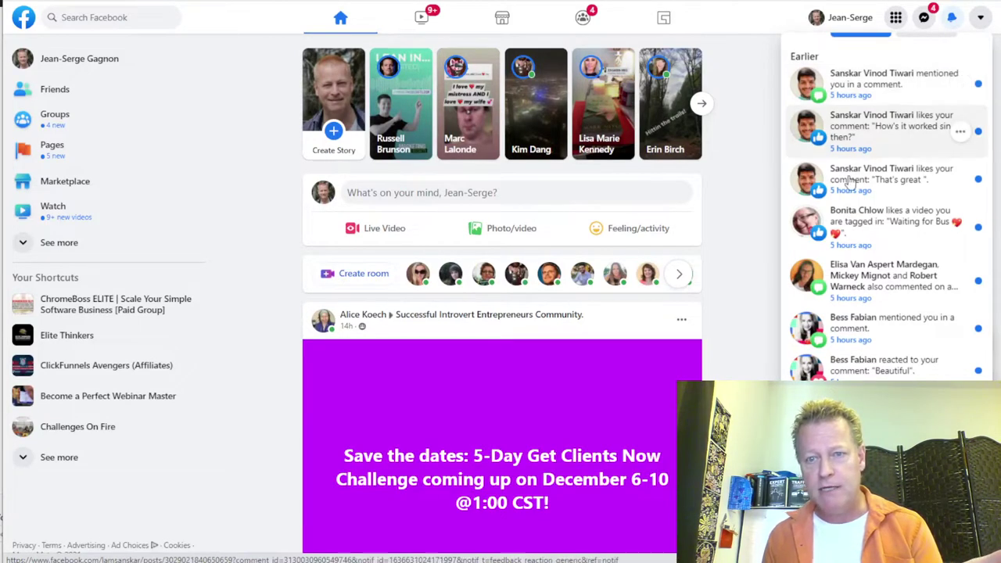
scroll(890, 344, "down", 2)
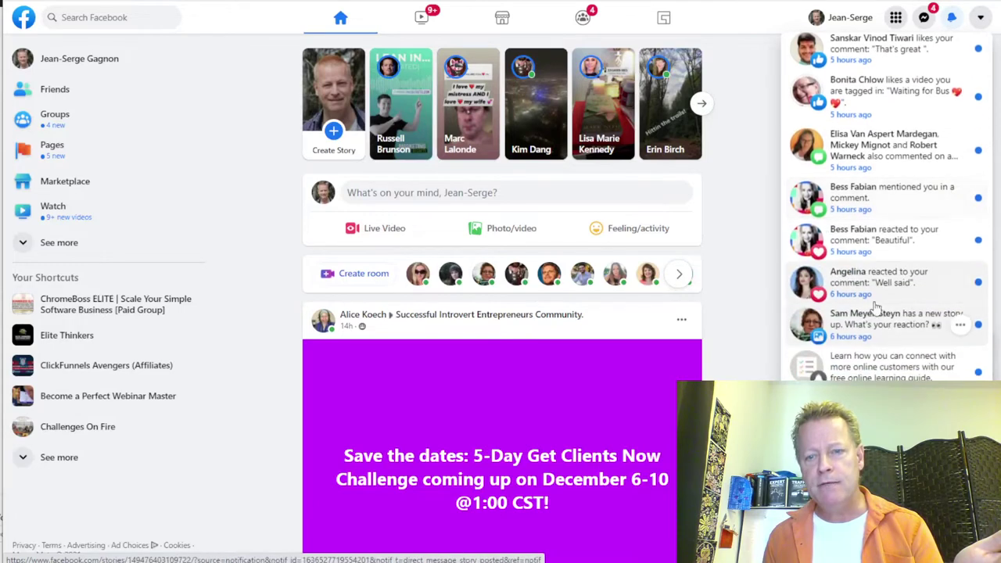
scroll(848, 291, "down", 2)
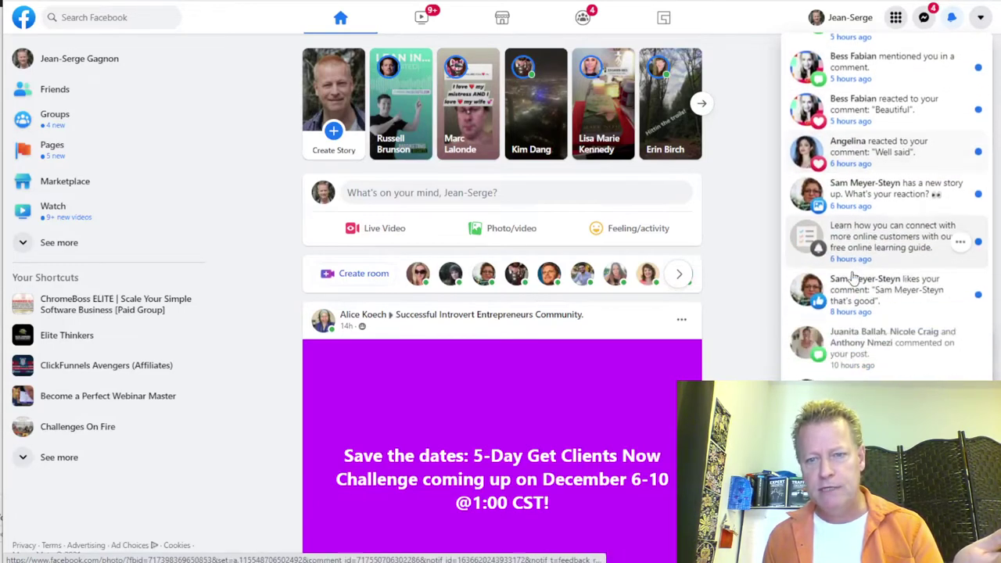
scroll(852, 281, "up", 4)
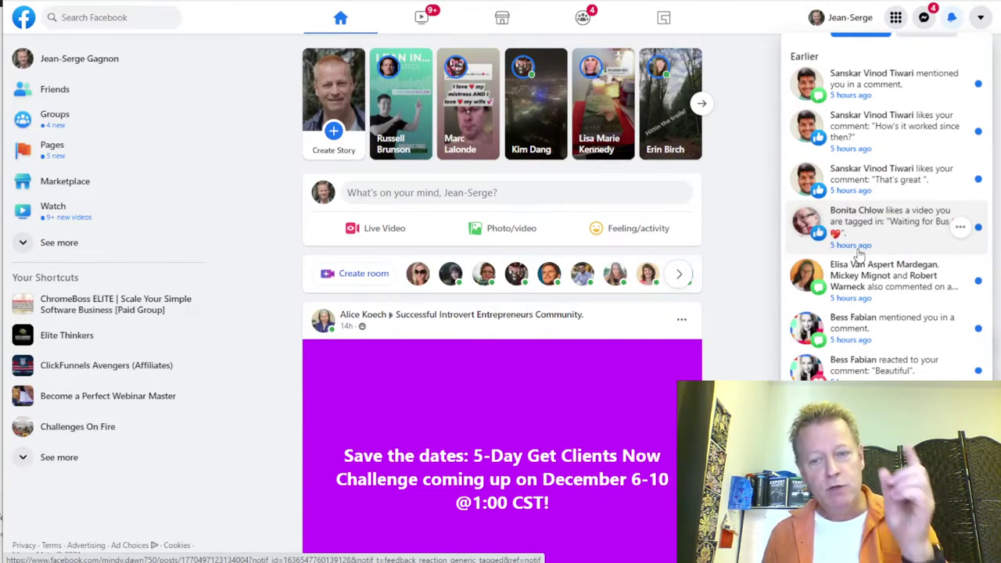
scroll(881, 362, "down", 8)
scroll(883, 352, "up", 10)
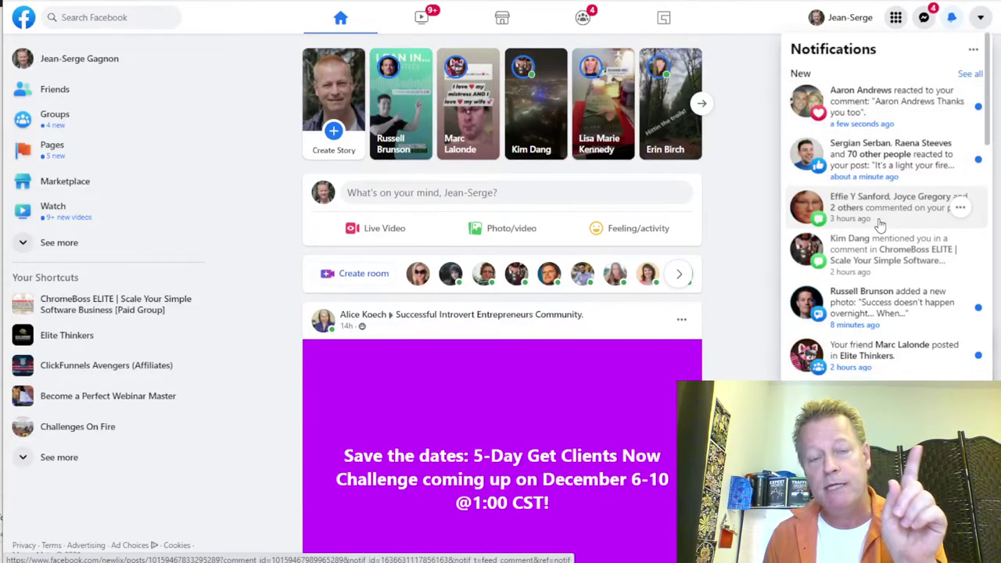
scroll(881, 234, "down", 2)
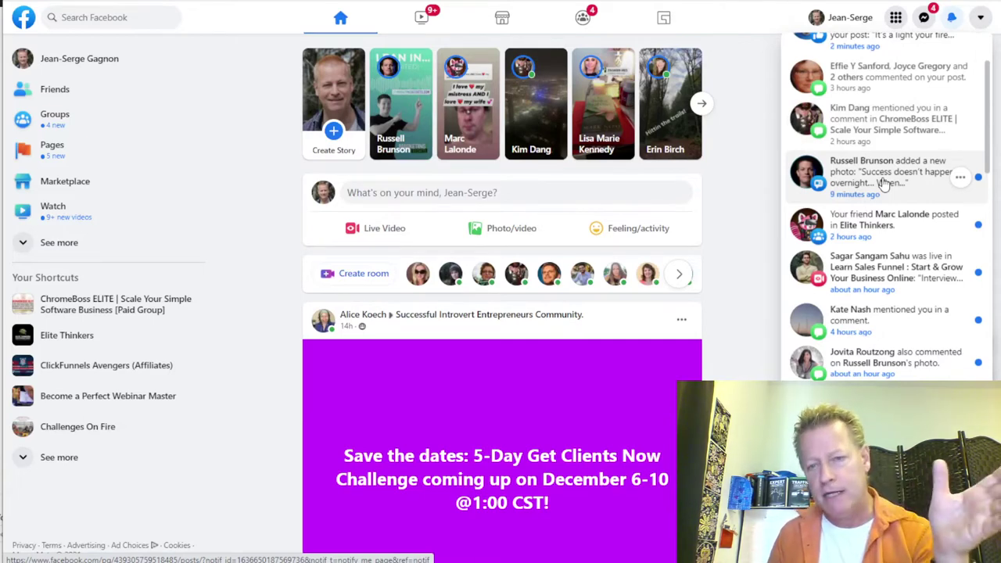
Read through the earlier notifications for group posts, live videos, comment mentions and reactions.
scroll(883, 182, "down", 1)
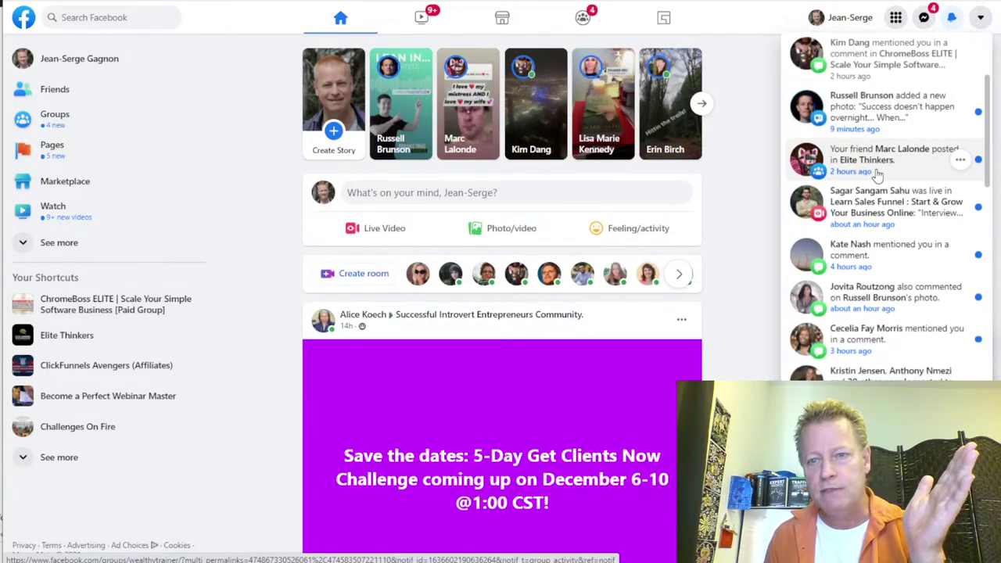
scroll(856, 197, "down", 1)
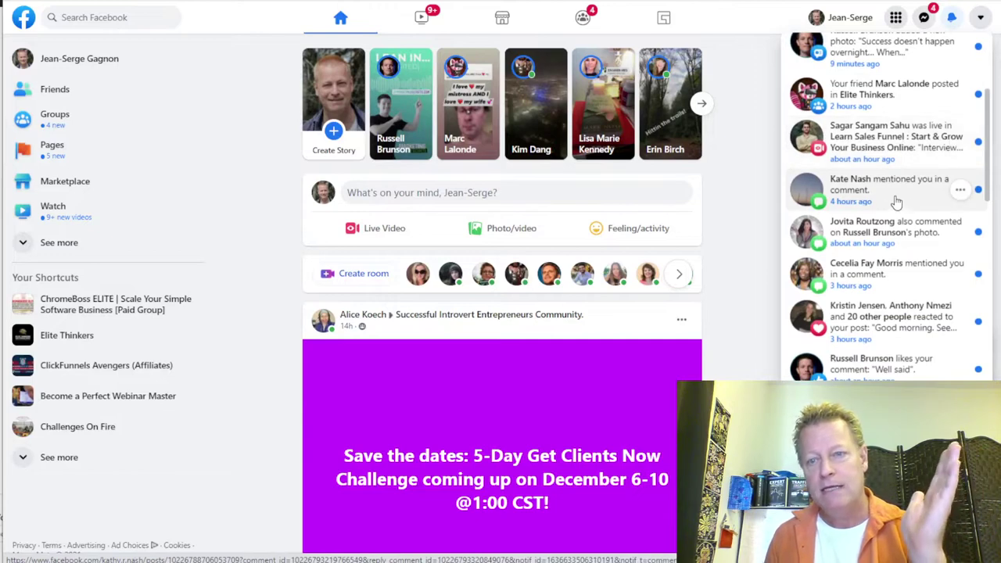
scroll(899, 197, "down", 1)
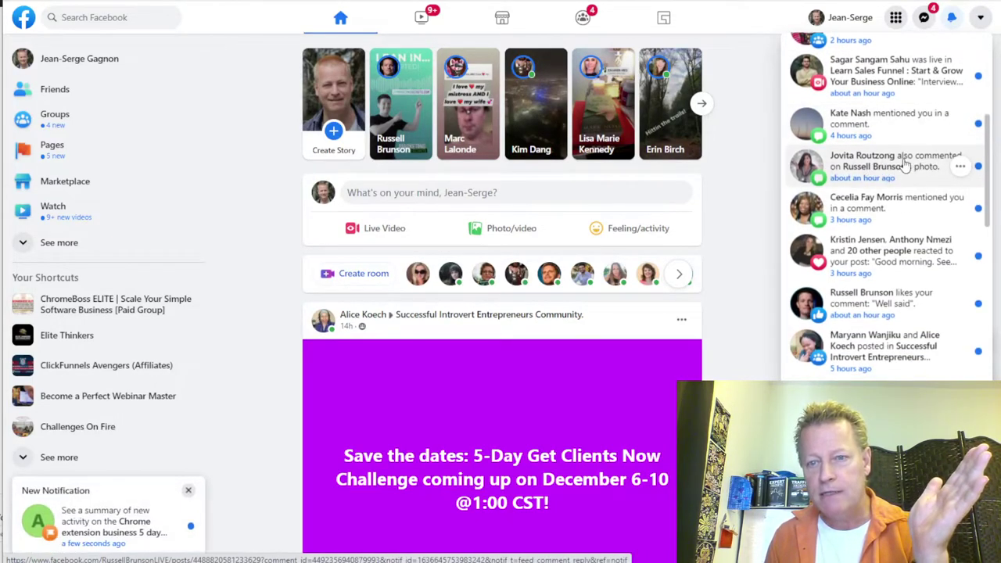
scroll(893, 204, "down", 1)
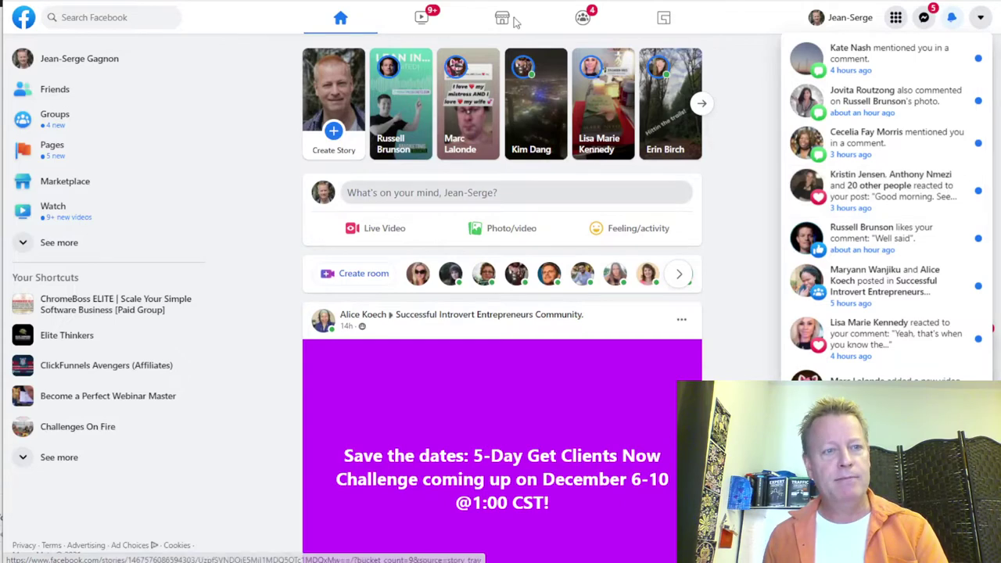
Open the account's own profile page from the home feed.
key("ctrl+t")
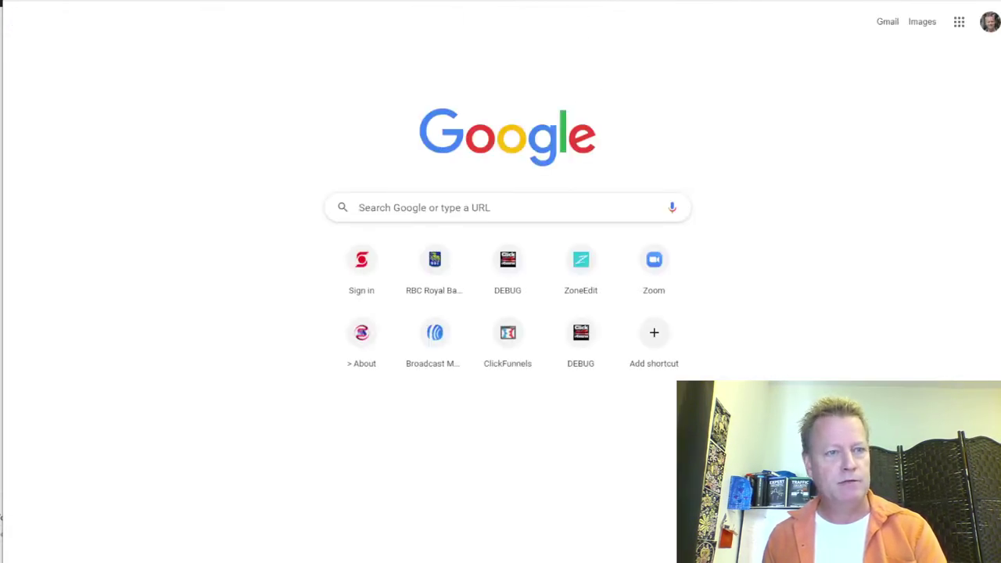
key("ctrl+w")
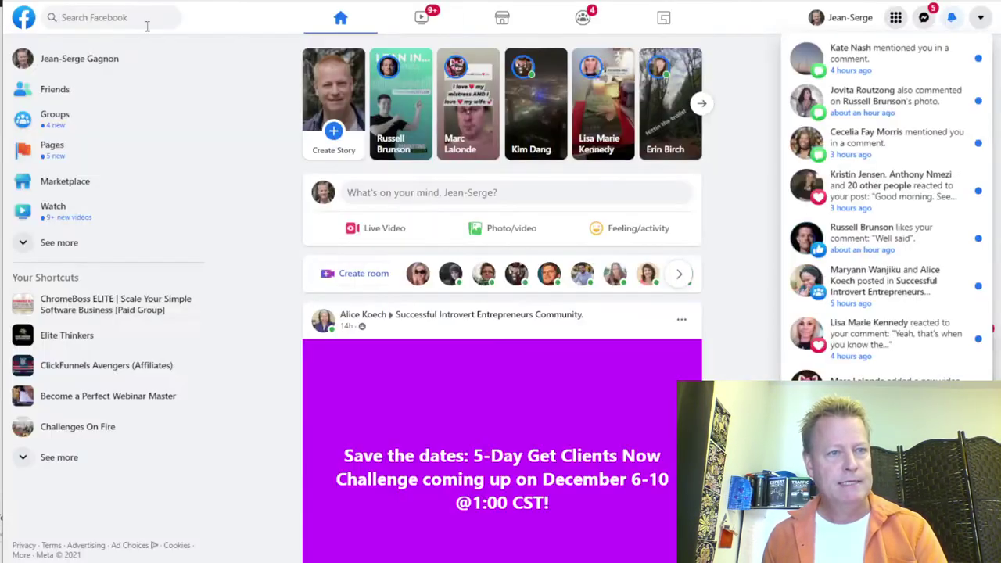
right_click(30, 57)
left_click(101, 66)
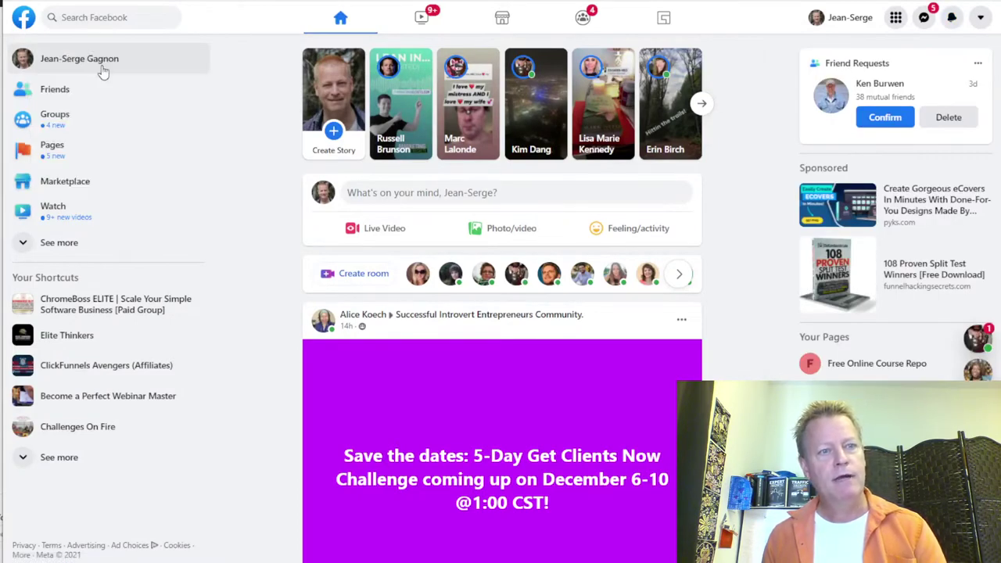
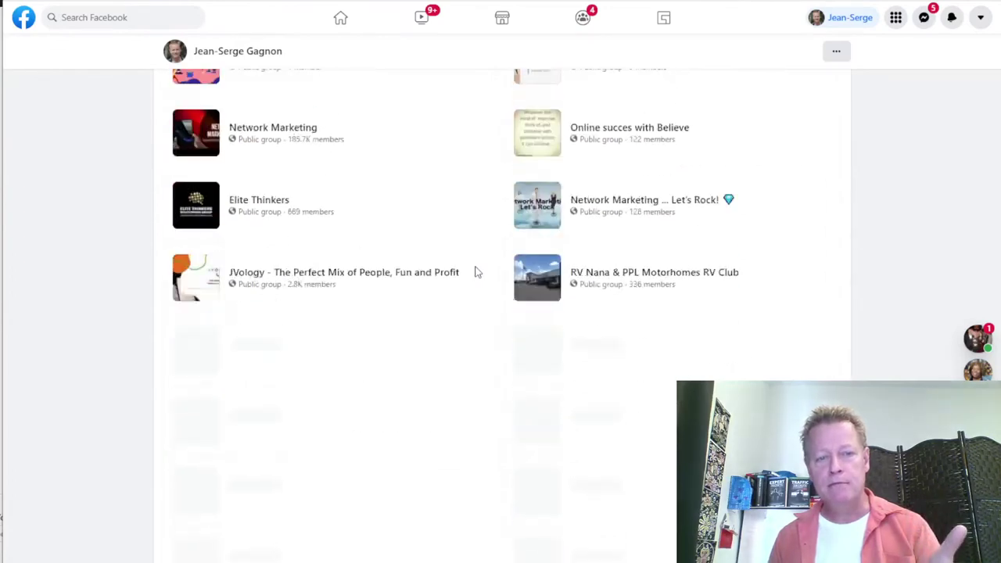
Examine the public groups listed in the profile's Groups section, from the far end back to the first entries.
scroll(477, 271, "down", 15)
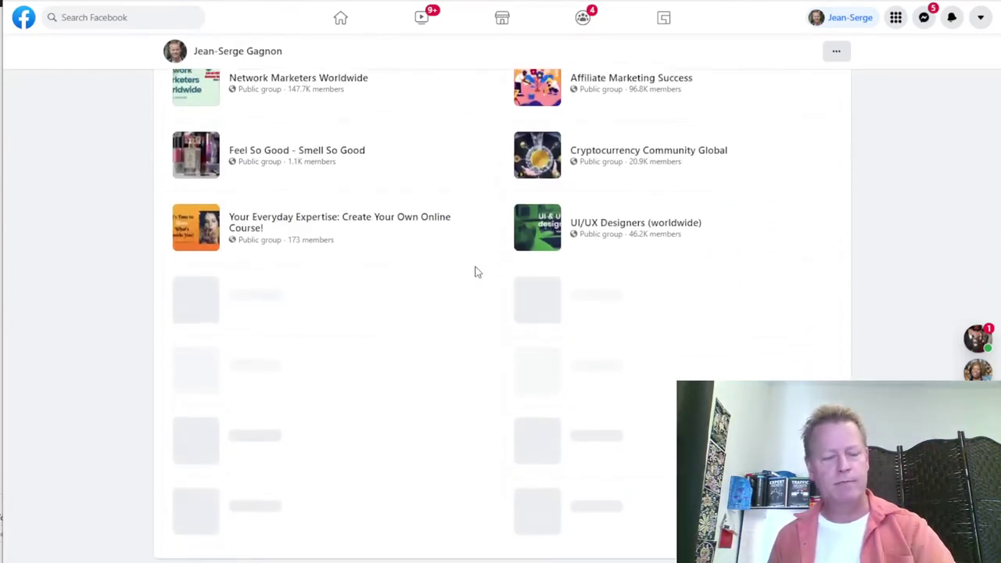
scroll(477, 272, "down", 10)
scroll(477, 271, "up", 20)
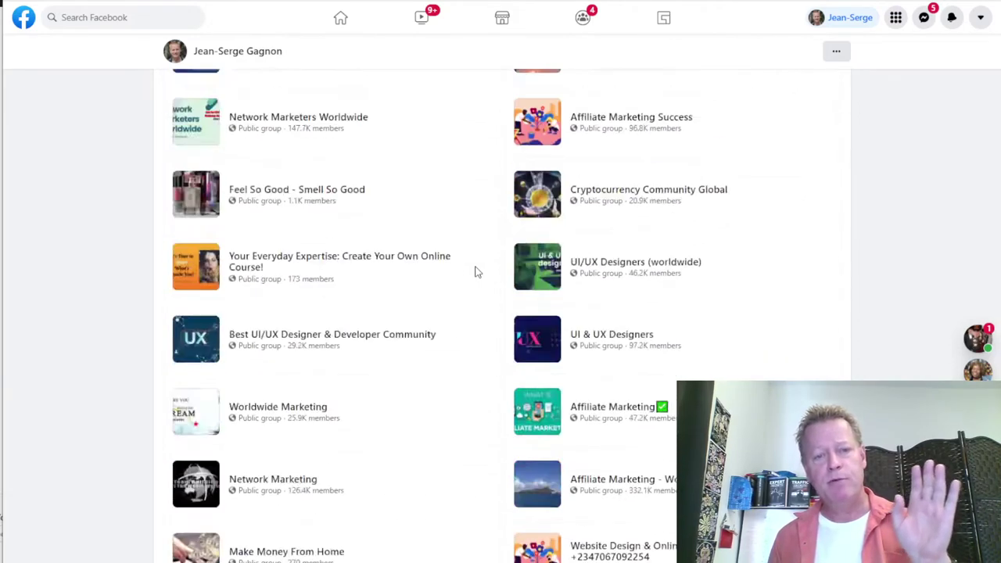
scroll(477, 272, "up", 3)
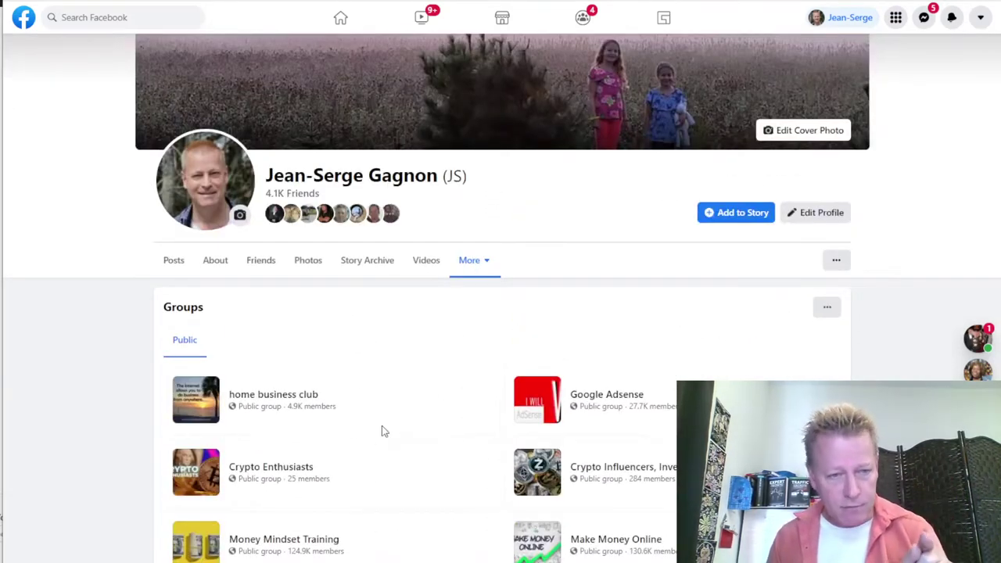
scroll(321, 410, "down", 1)
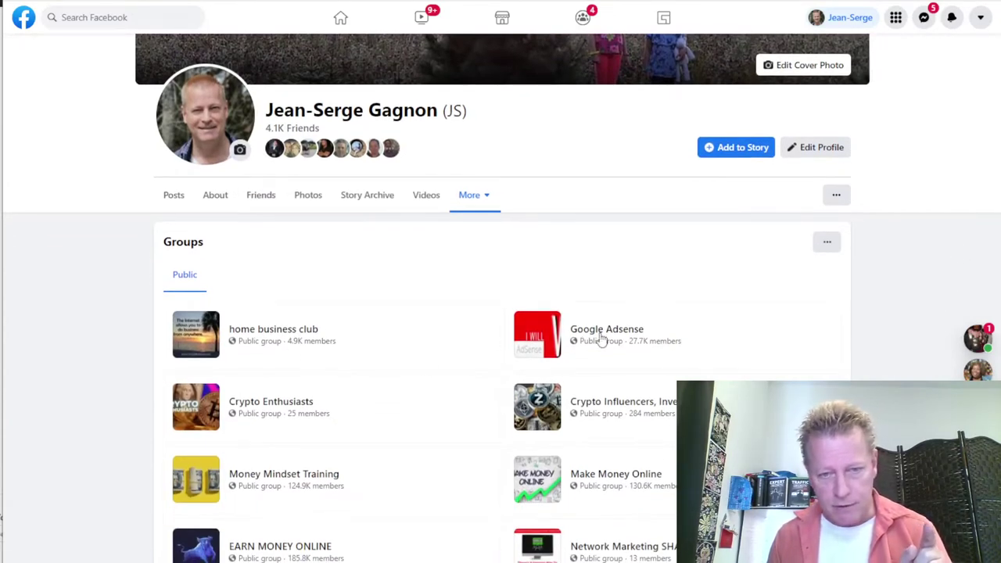
scroll(653, 363, "down", 1)
scroll(652, 364, "down", 3)
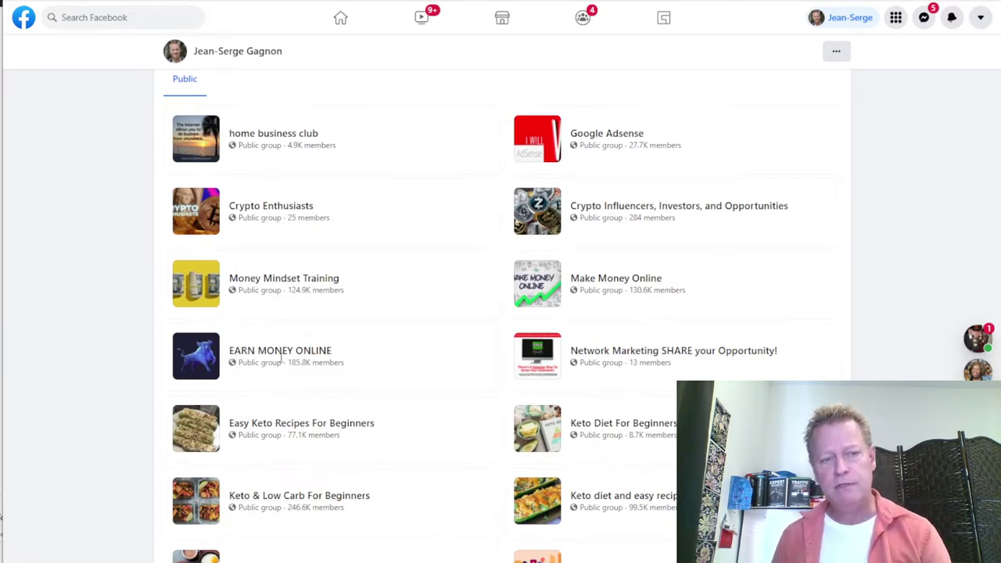
Open the EARN MONEY ONLINE group and examine what kinds of posts, comments and links its members share.
mouse_move(283, 357)
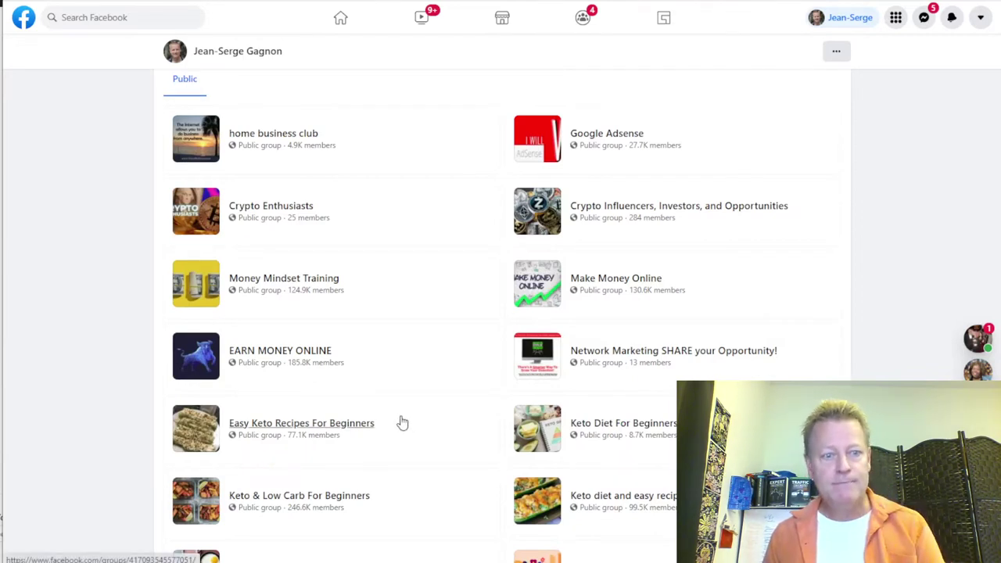
left_click(303, 354)
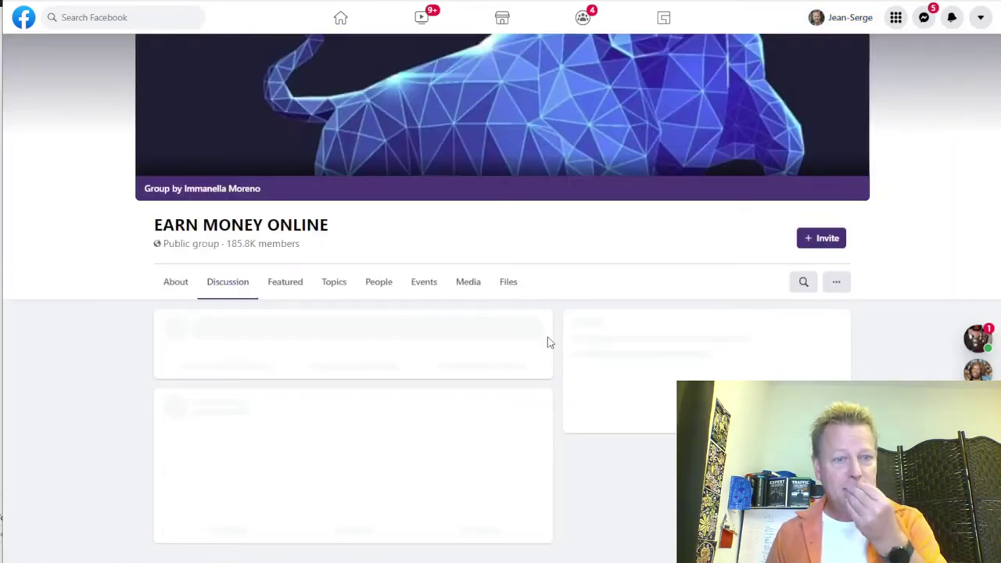
scroll(532, 425, "down", 3)
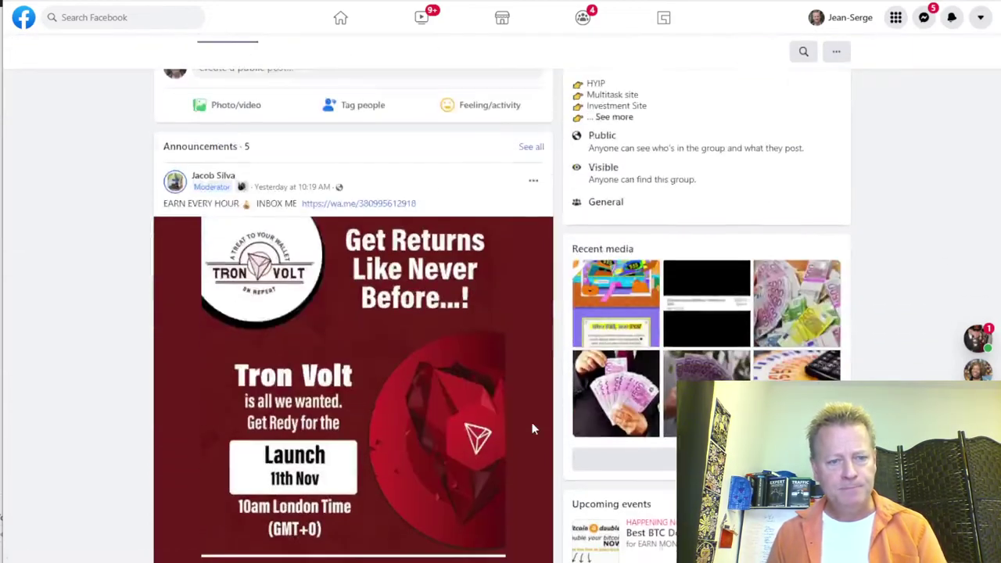
scroll(354, 355, "down", 2)
scroll(354, 356, "down", 12)
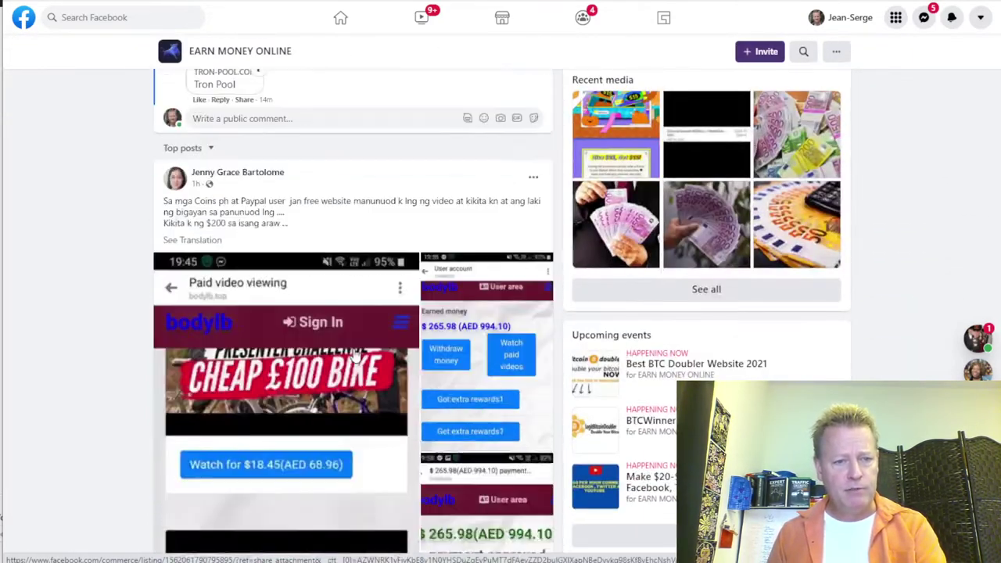
scroll(361, 385, "down", 15)
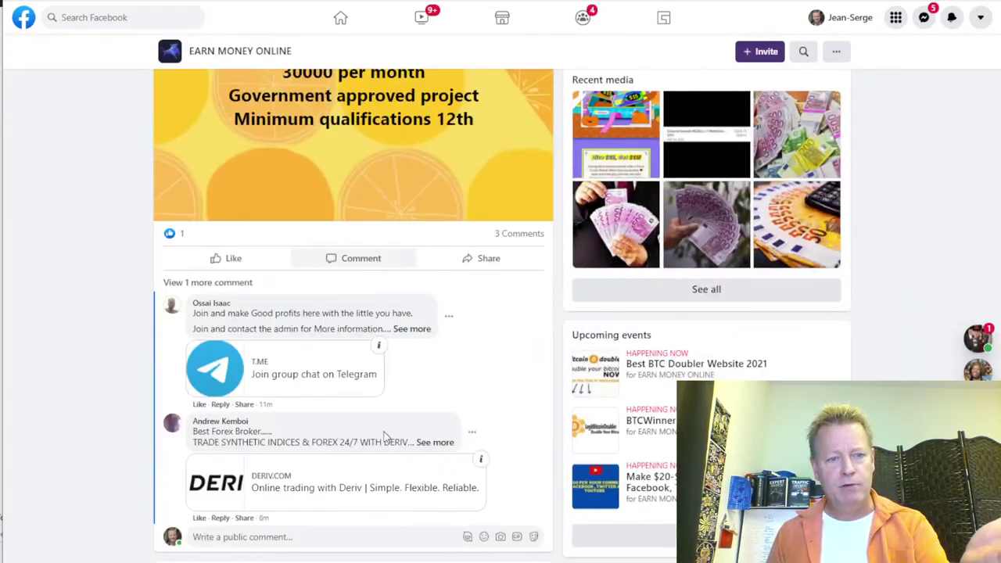
scroll(381, 431, "down", 15)
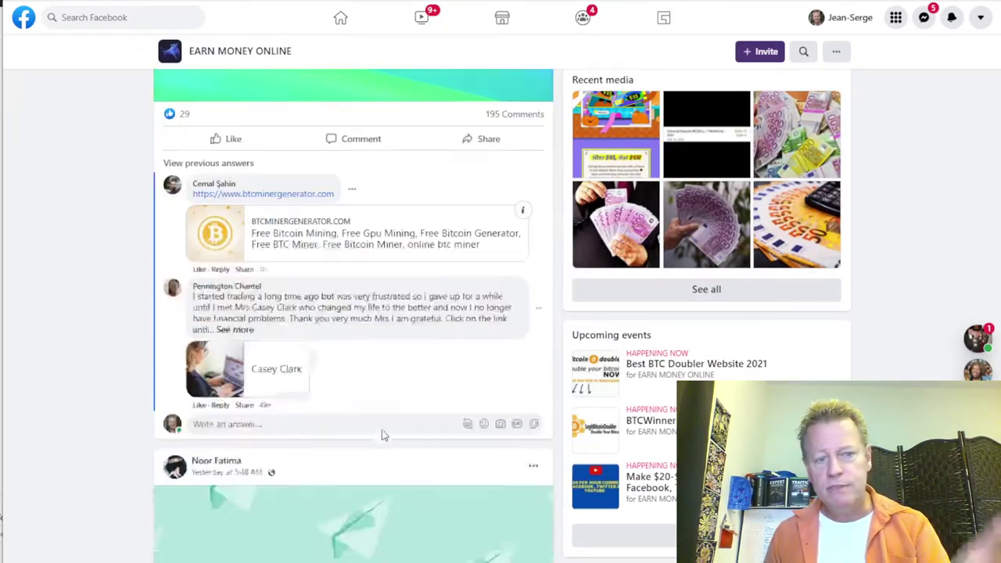
scroll(383, 431, "down", 15)
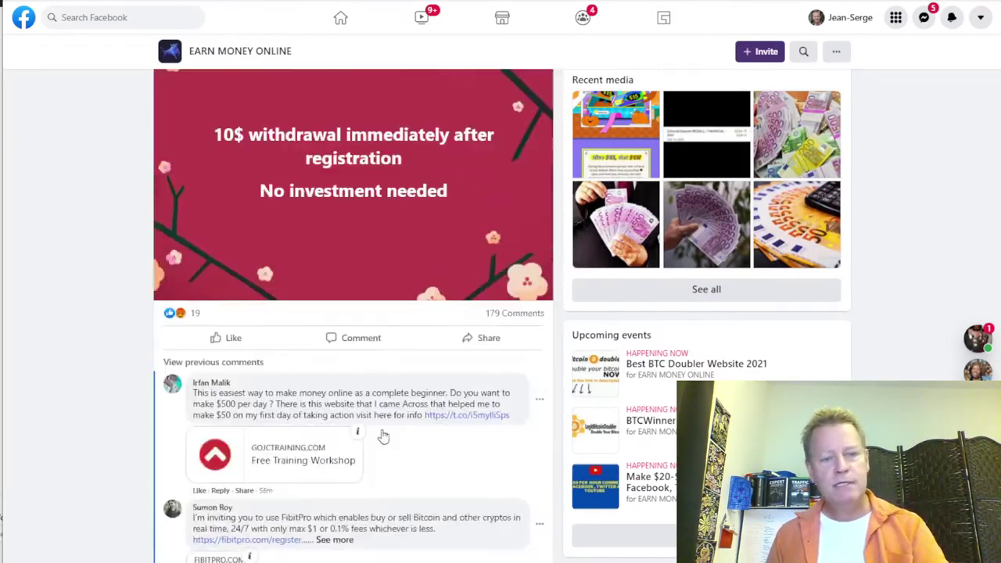
scroll(381, 434, "down", 15)
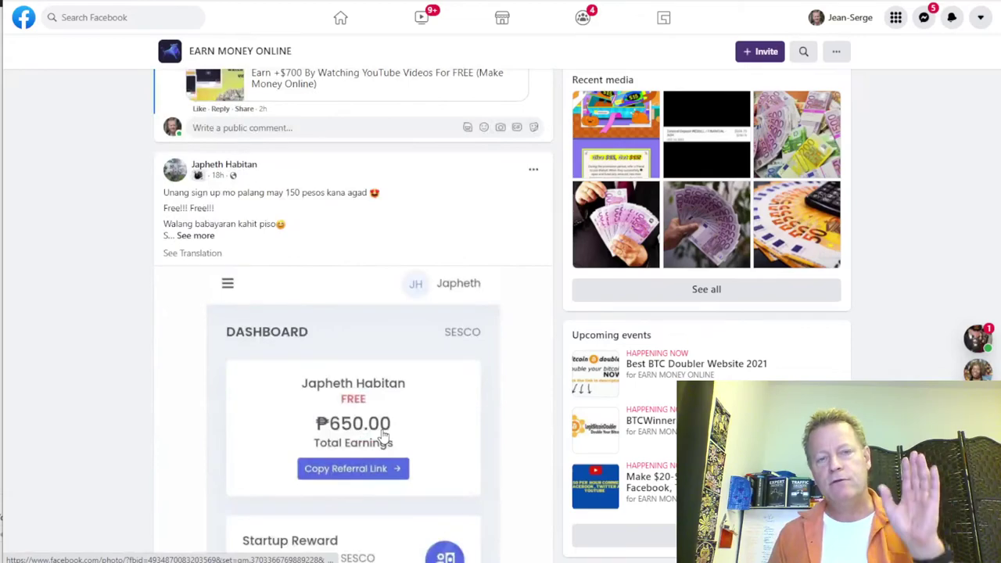
scroll(382, 435, "down", 5)
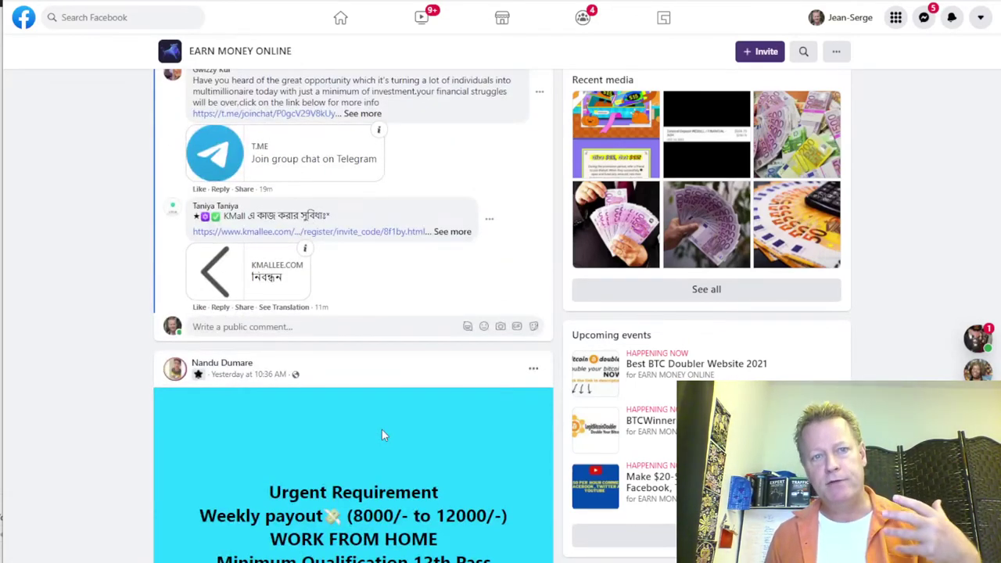
scroll(381, 435, "up", 10)
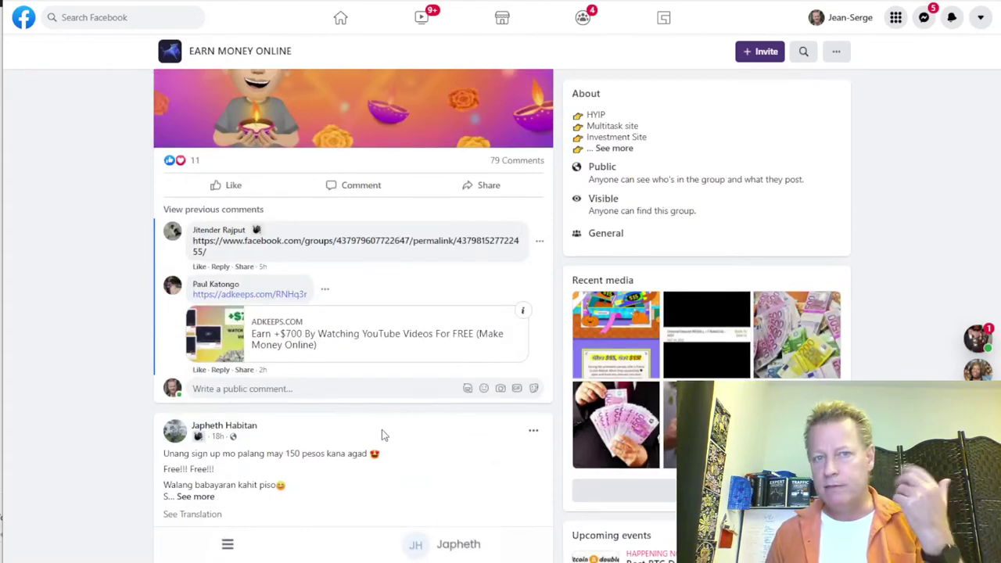
scroll(381, 435, "up", 8)
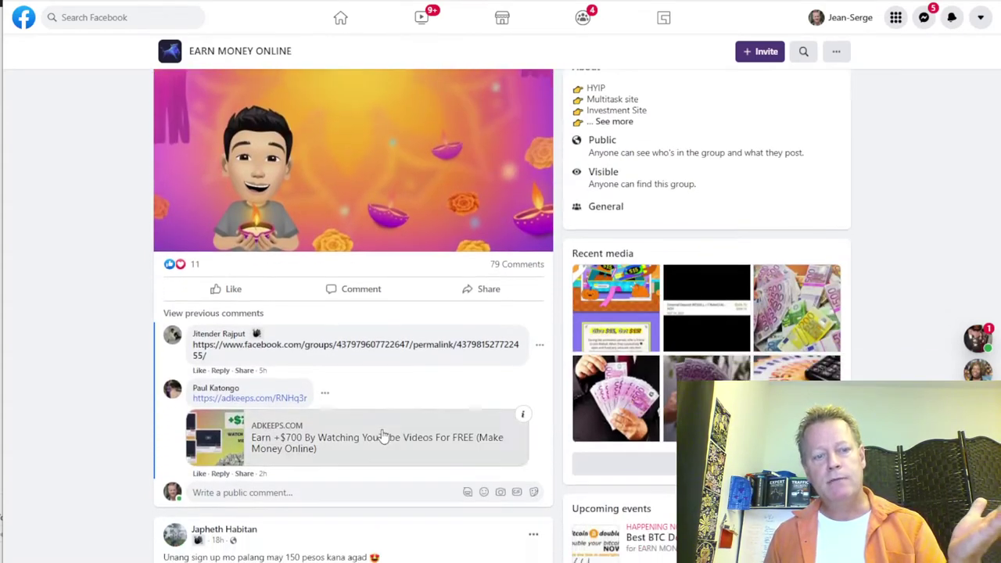
scroll(383, 435, "down", 8)
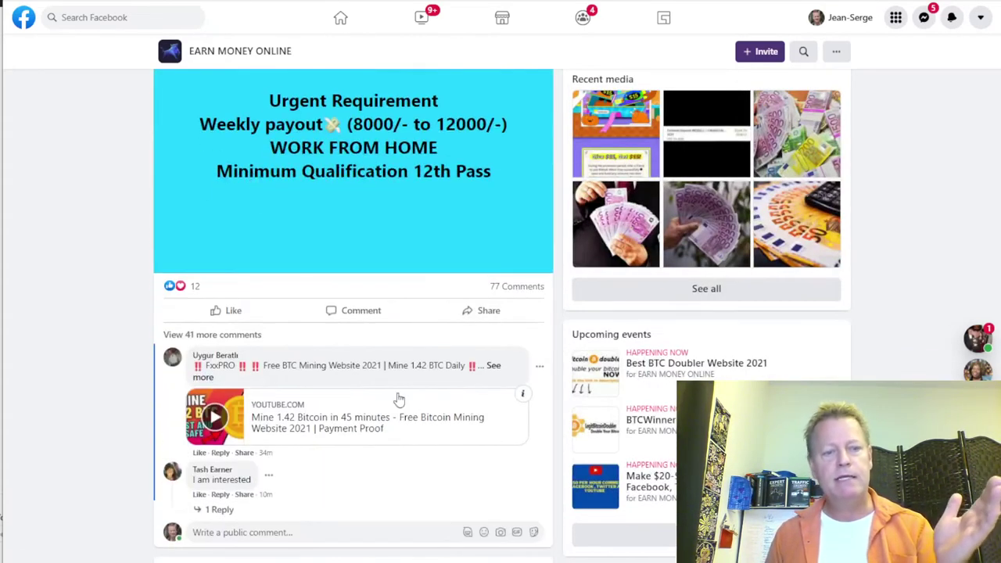
scroll(380, 469, "down", 4)
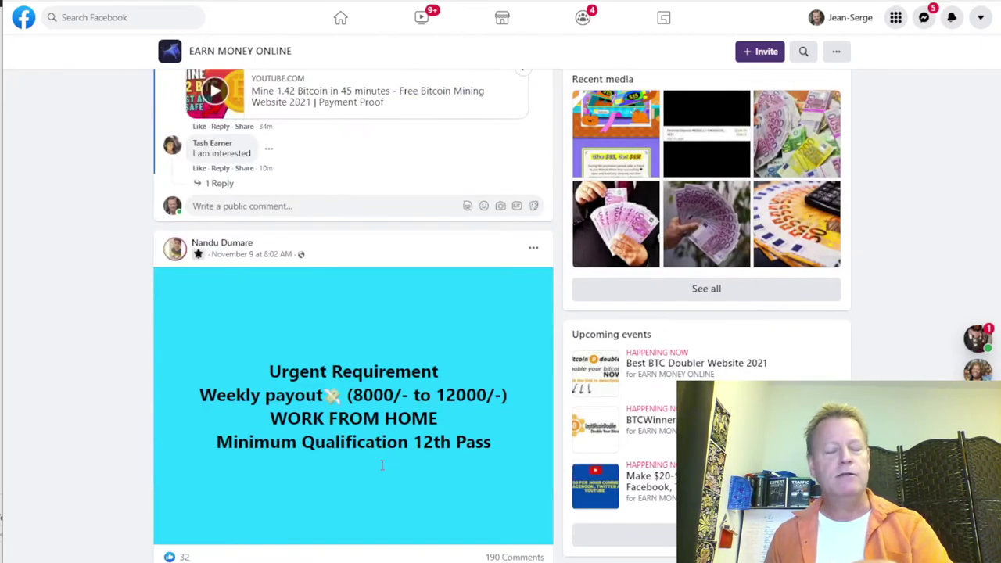
scroll(381, 463, "down", 10)
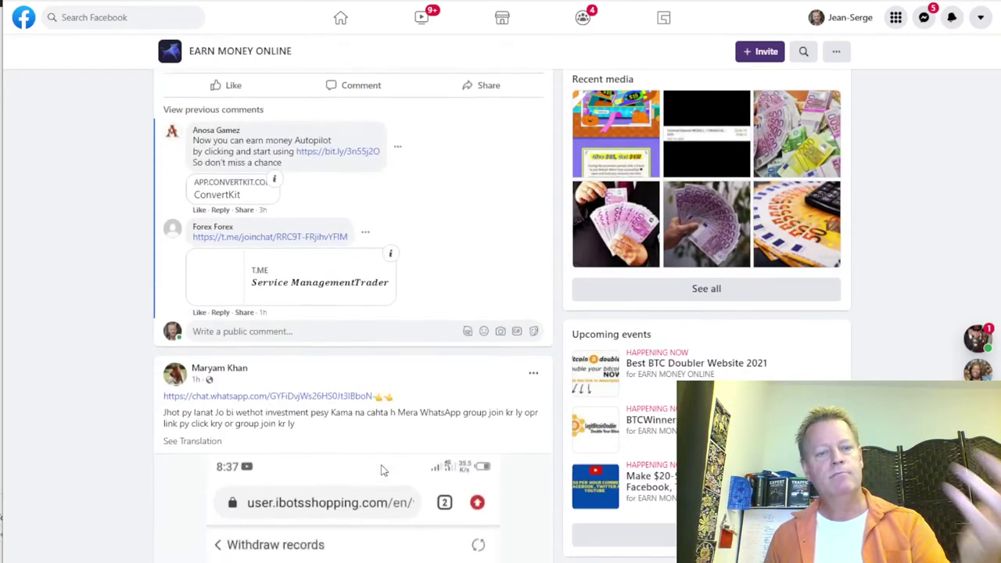
scroll(383, 469, "down", 10)
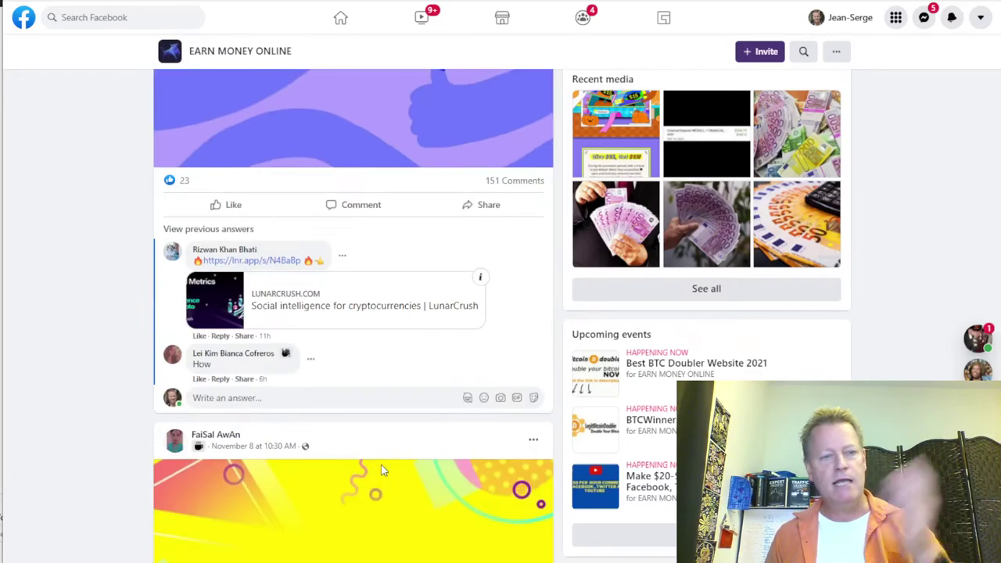
scroll(380, 464, "down", 10)
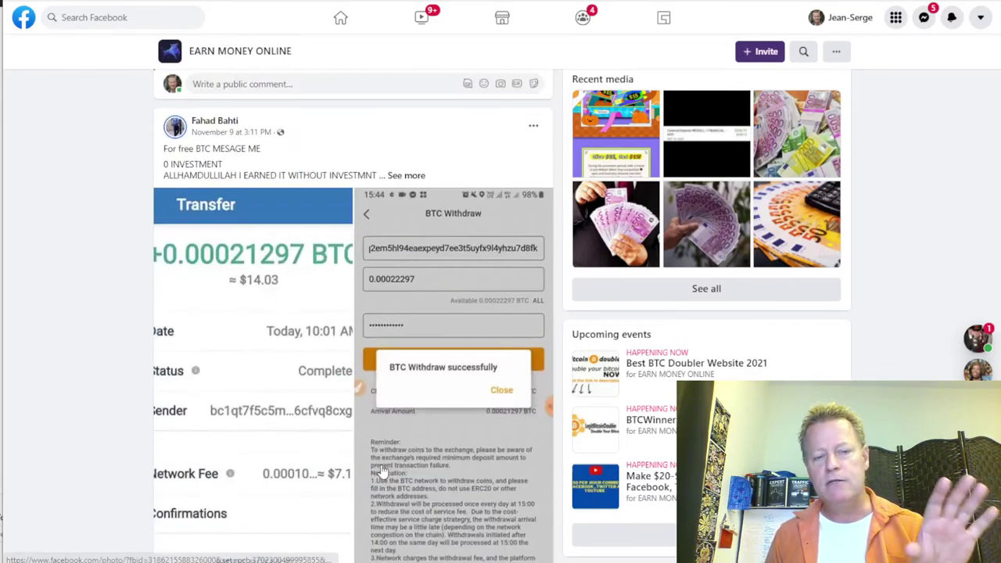
scroll(381, 472, "down", 10)
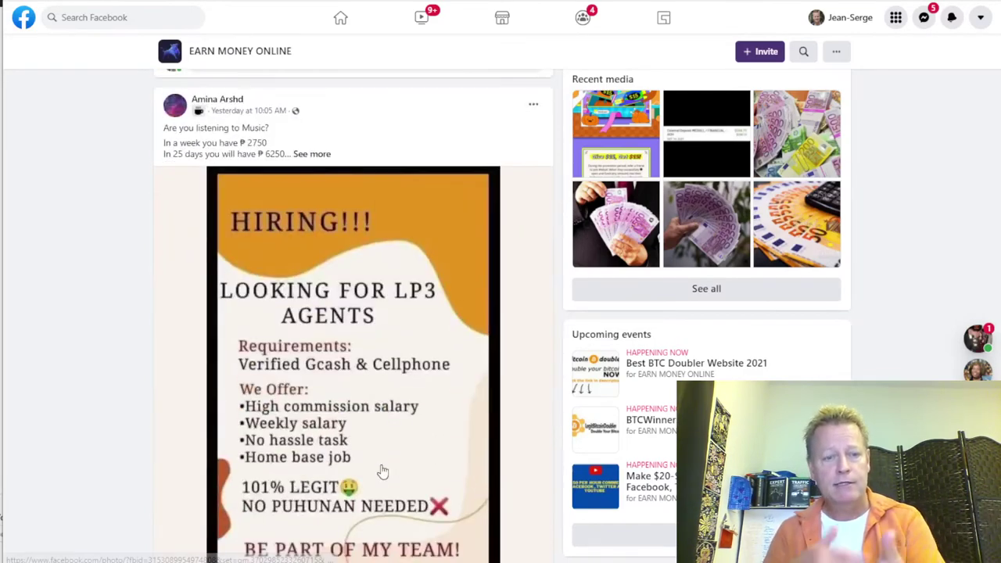
scroll(383, 471, "down", 4)
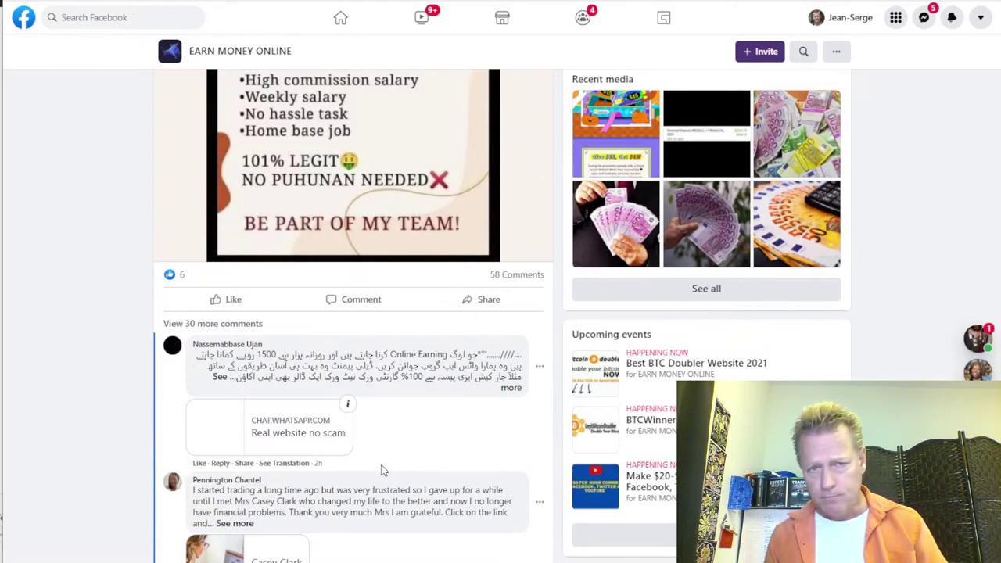
scroll(382, 470, "down", 5)
scroll(383, 470, "down", 12)
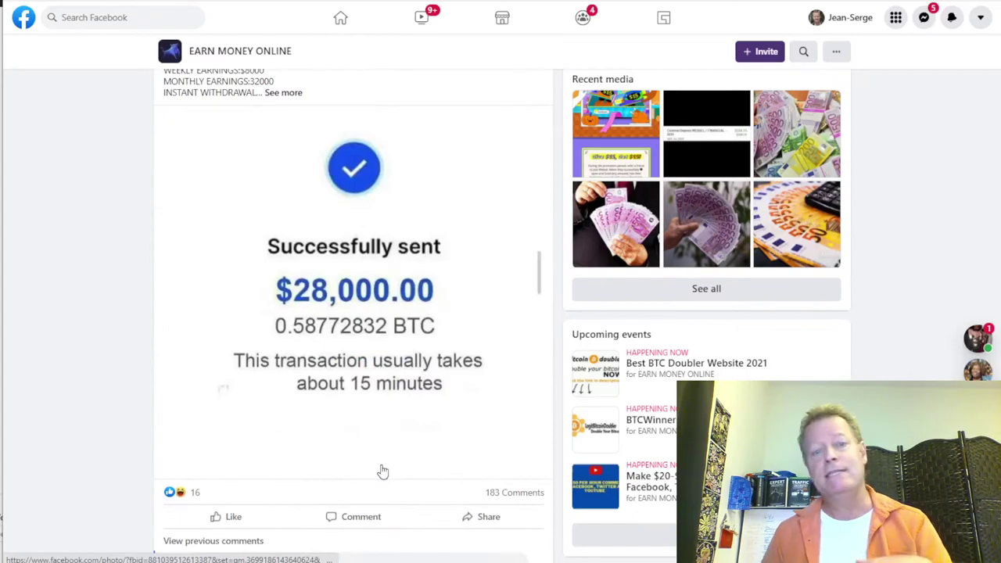
scroll(382, 471, "down", 10)
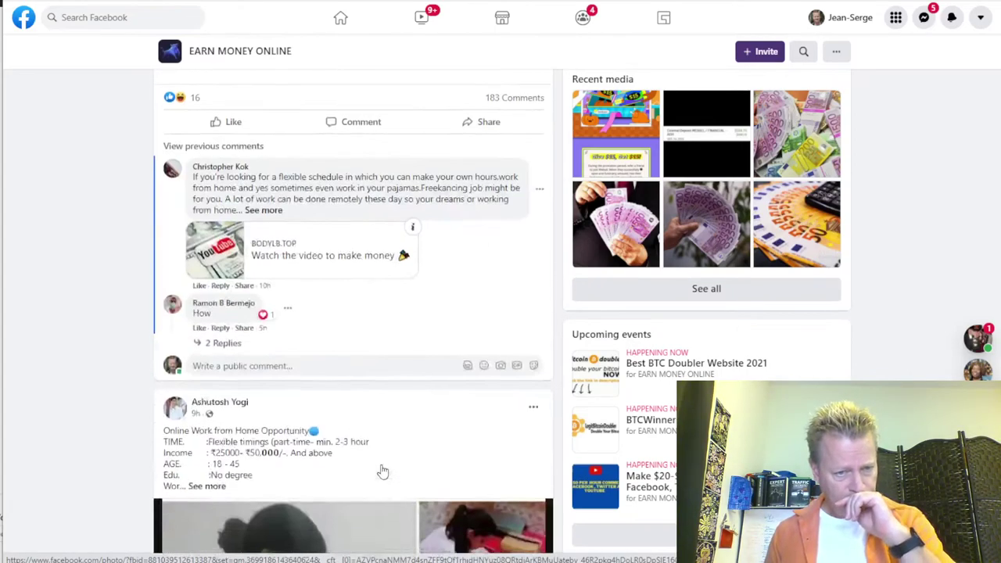
scroll(383, 470, "down", 4)
scroll(382, 470, "down", 4)
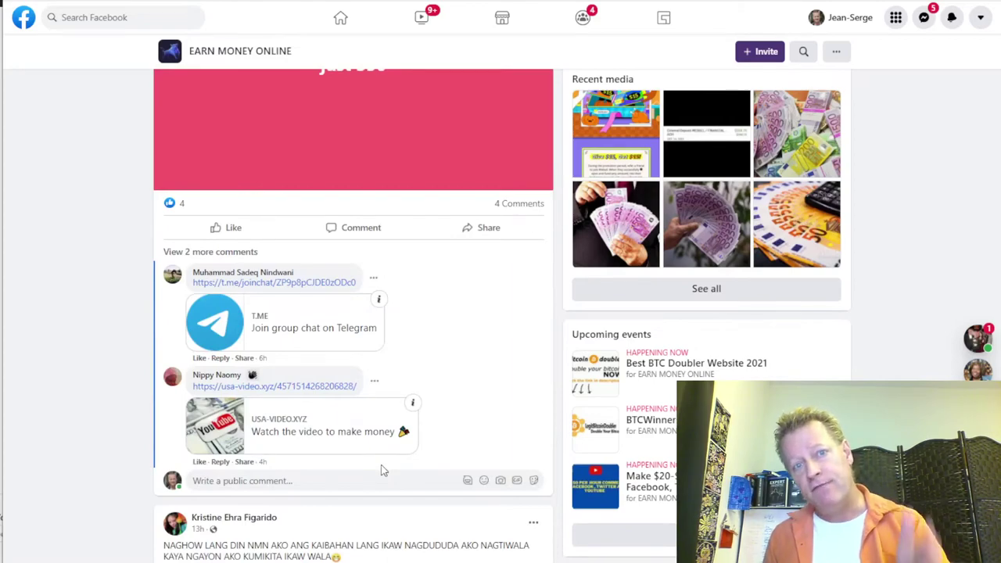
scroll(382, 470, "down", 15)
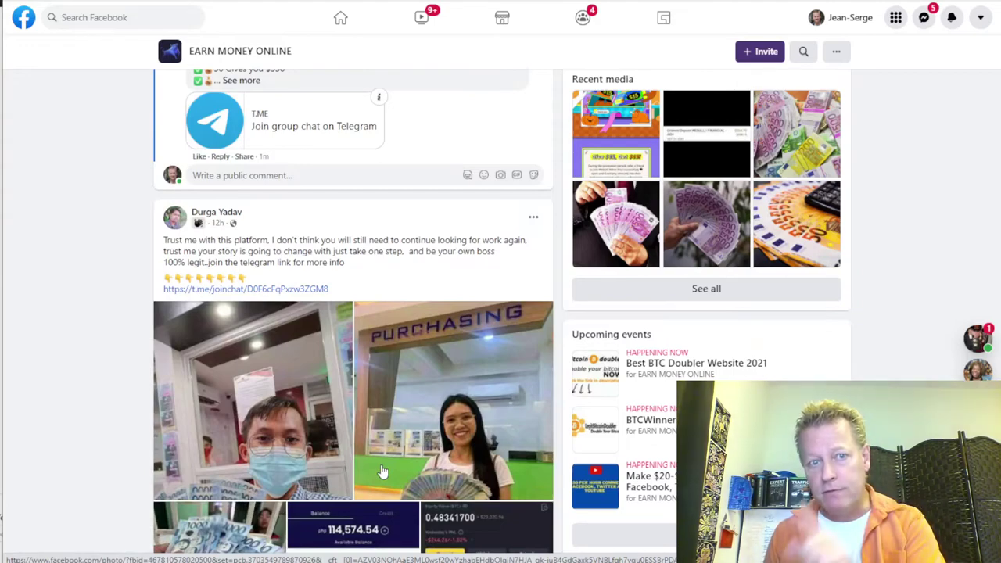
Examine the posts and comments in the EARN MONEY ONLINE group's feed for job offers, income promises and outside links.
scroll(381, 470, "up", 10)
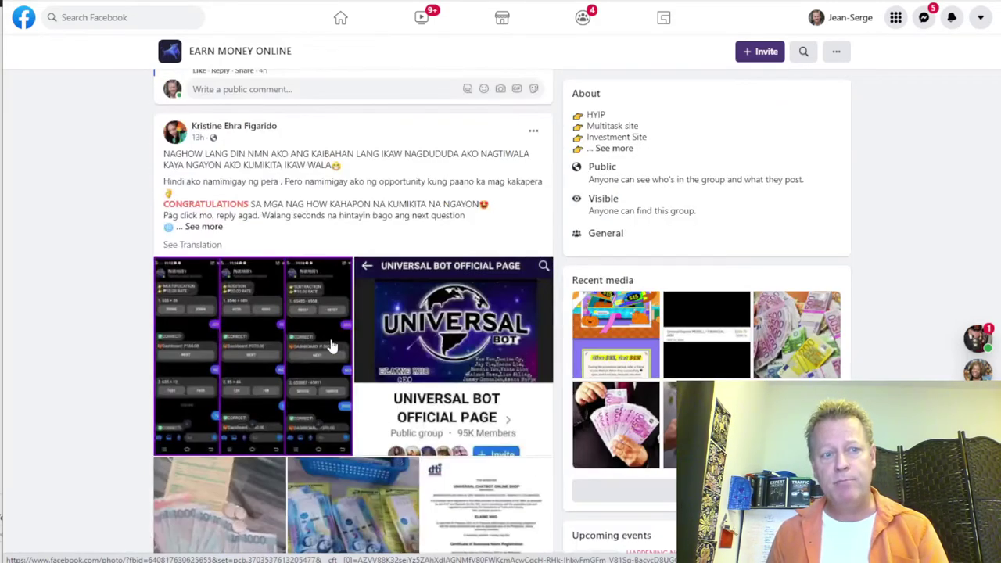
scroll(364, 340, "up", 5)
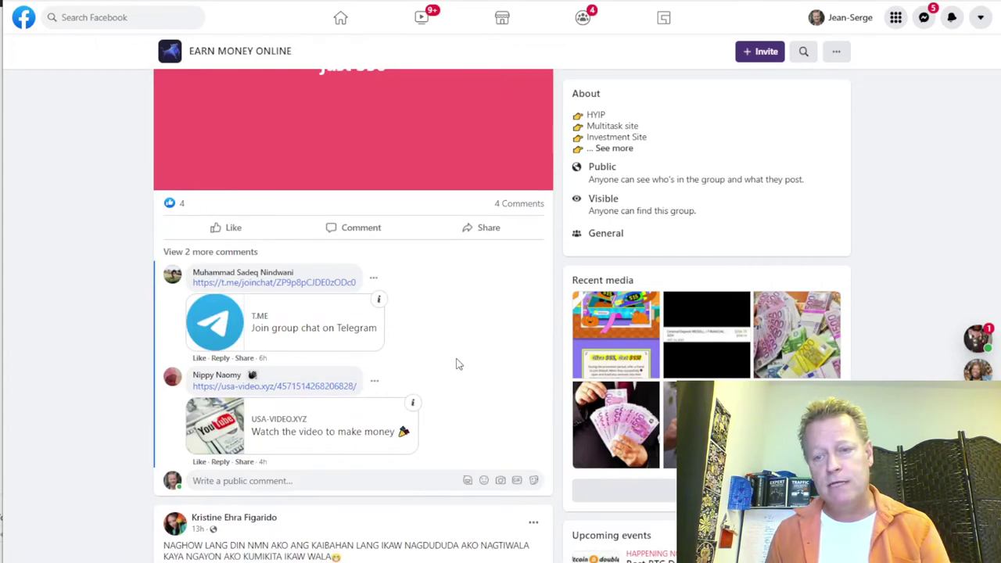
scroll(456, 363, "down", 10)
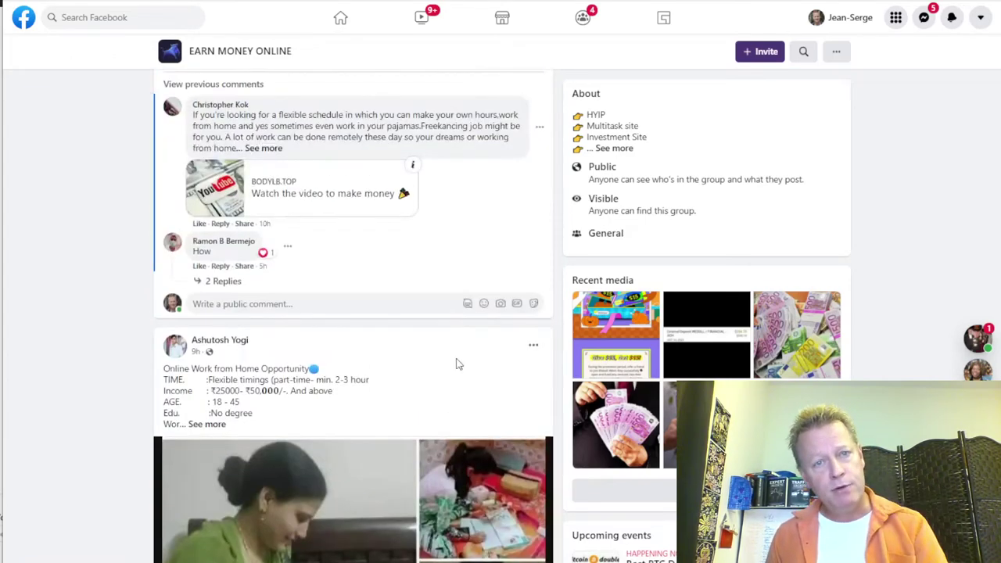
scroll(458, 364, "down", 15)
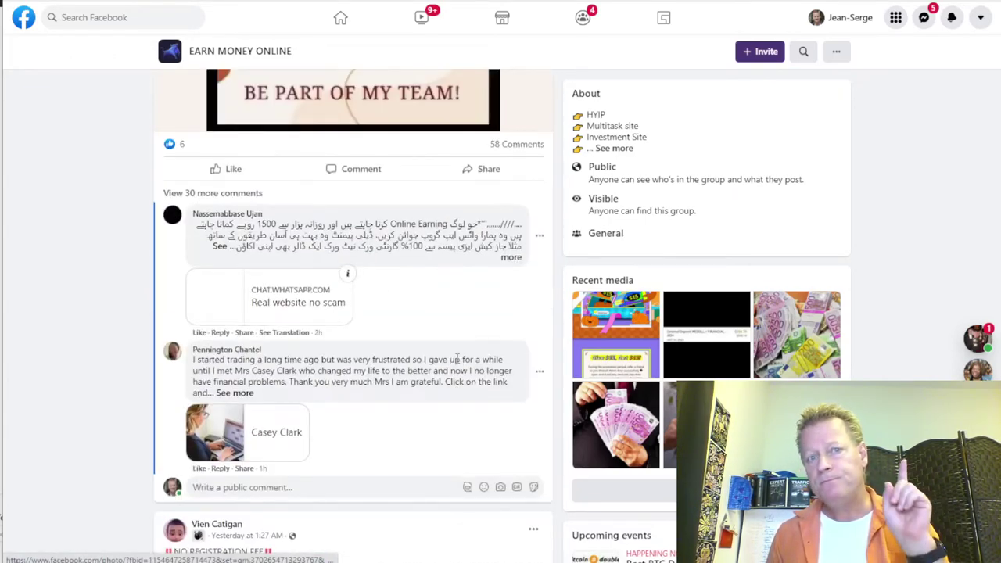
scroll(457, 360, "down", 10)
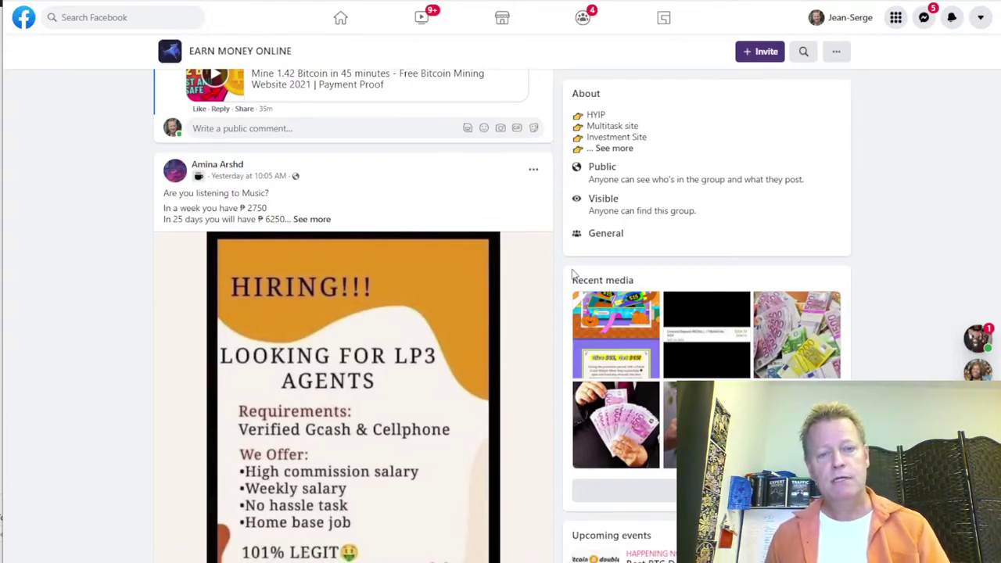
scroll(571, 274, "down", 20)
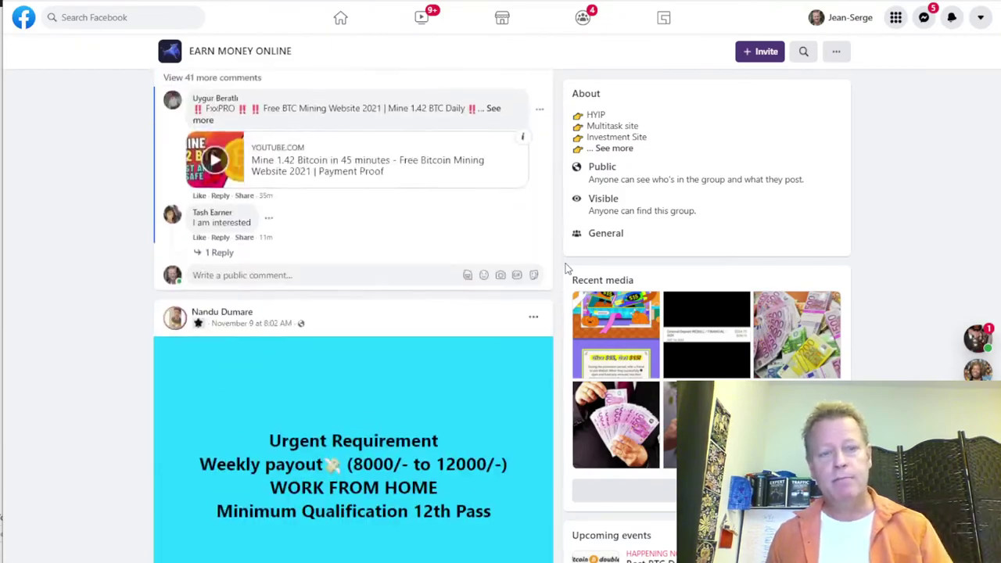
scroll(569, 269, "down", 20)
Draft a public post in the group reading "What's going on here? Anyone here have a good make money from home biz?".
scroll(568, 268, "up", 20)
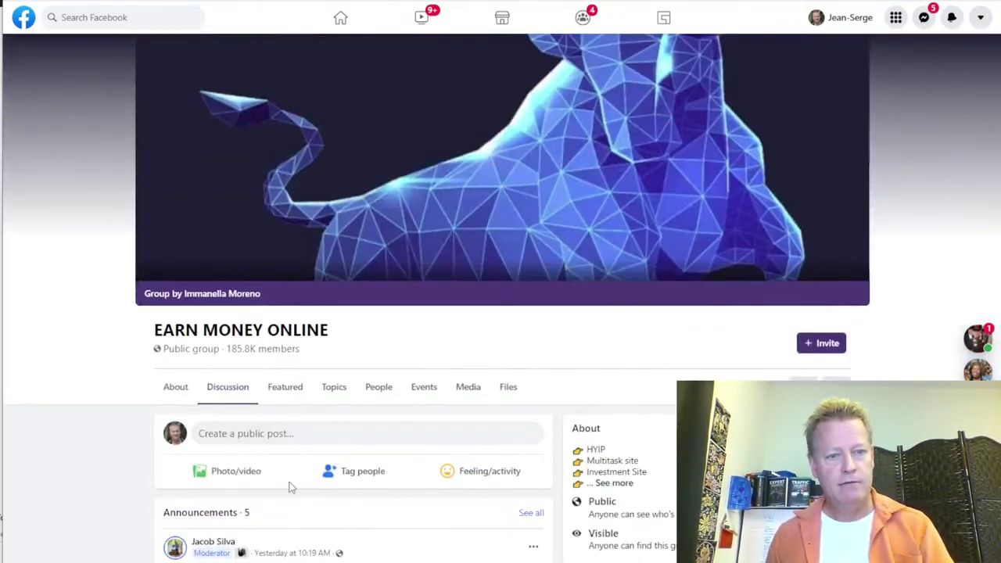
left_click(279, 435)
type("What'")
key("BackSpace")
type("'s")
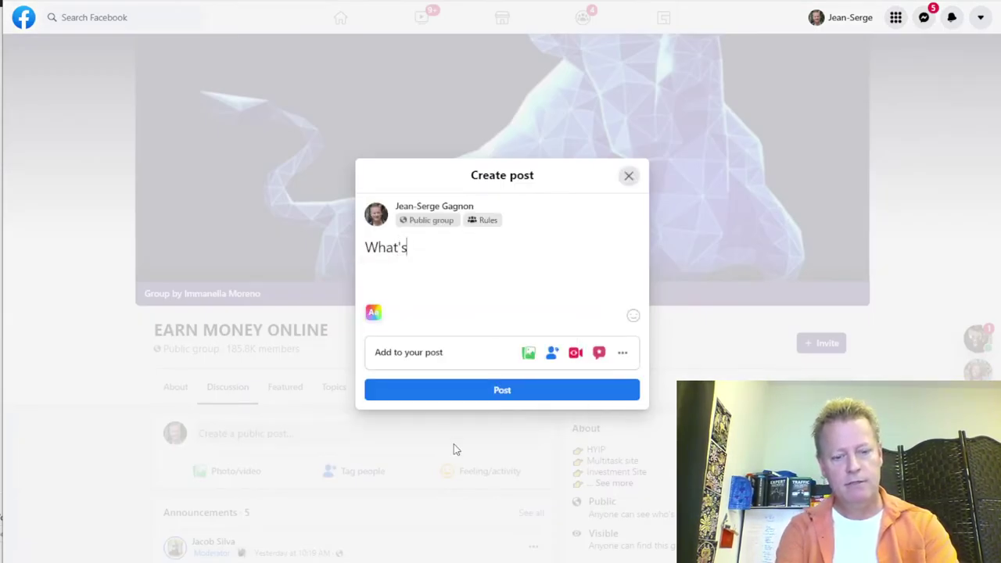
type(" going on here?")
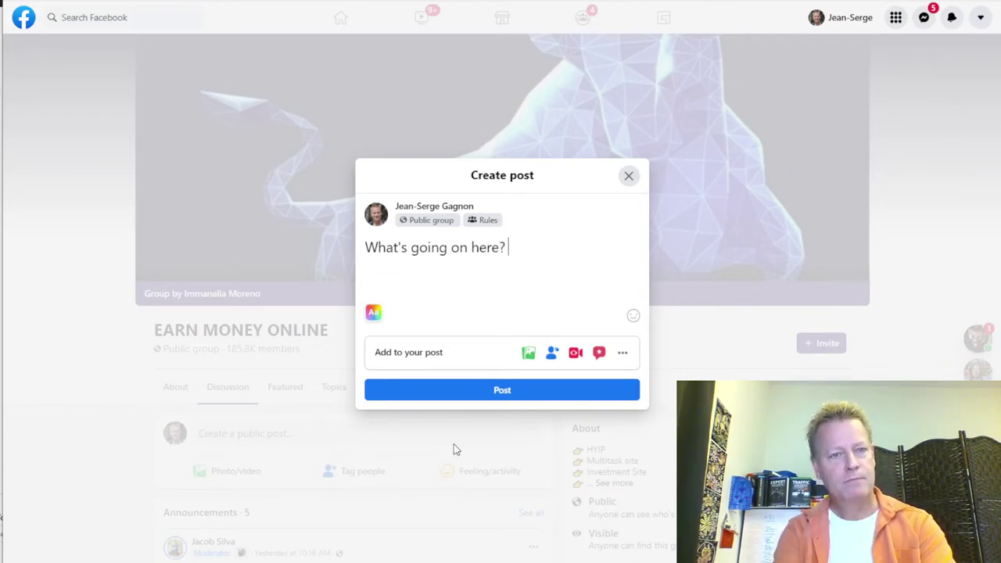
type(" Anyone")
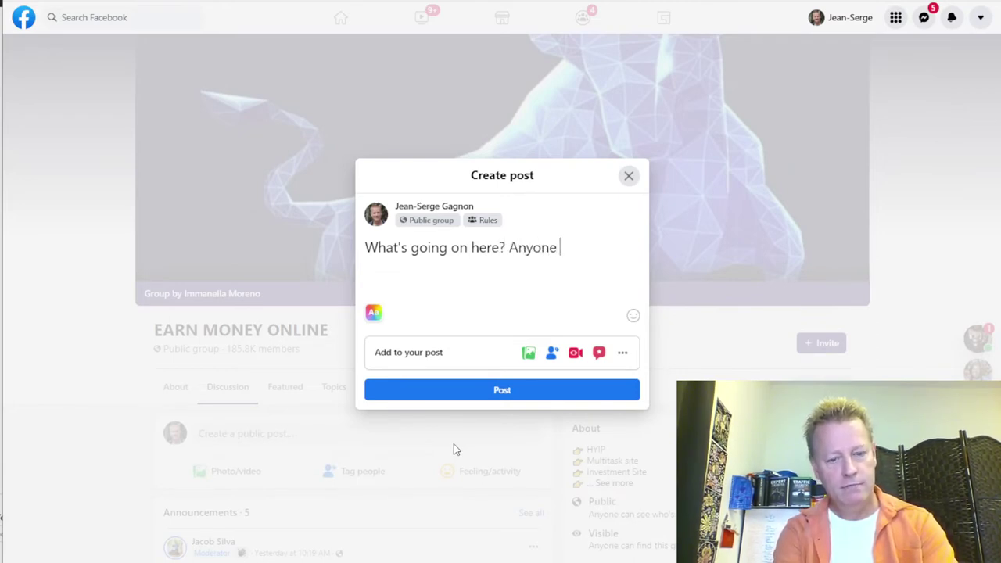
type(" here")
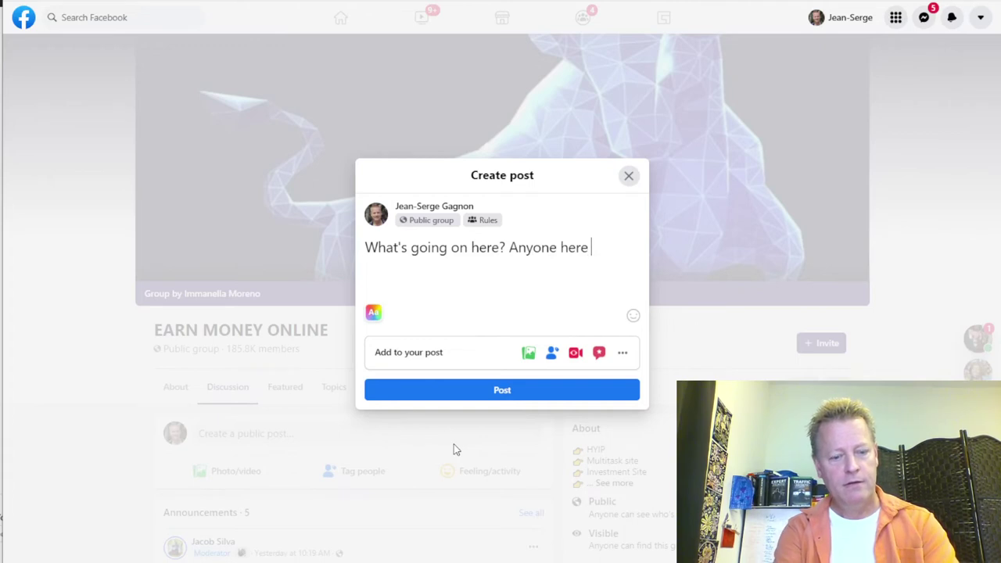
type(" have a good make money from home biz?")
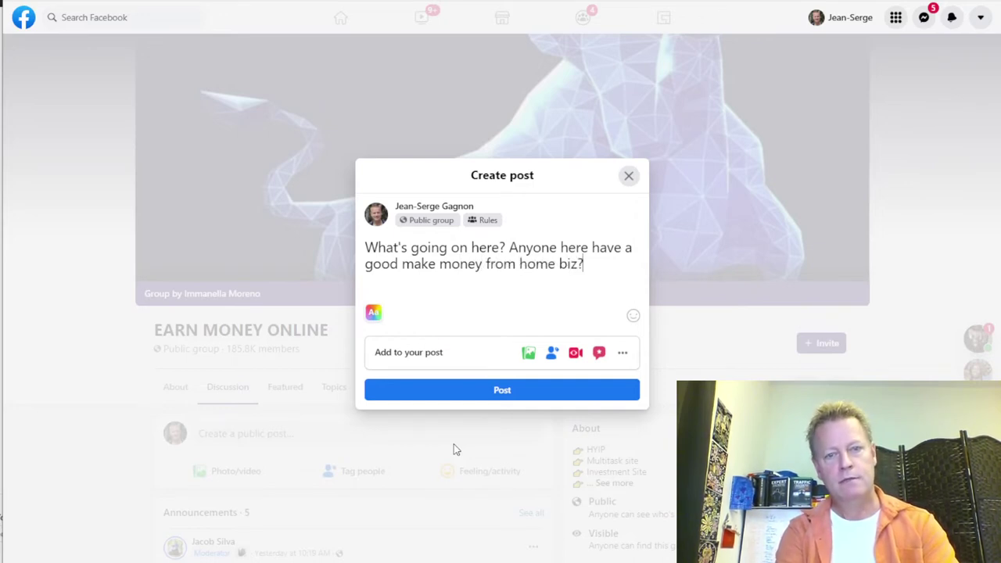
Add the paragraph "I'd really just like to have conversations with" to the draft and close it without publishing.
key("Return")
type("I'd ")
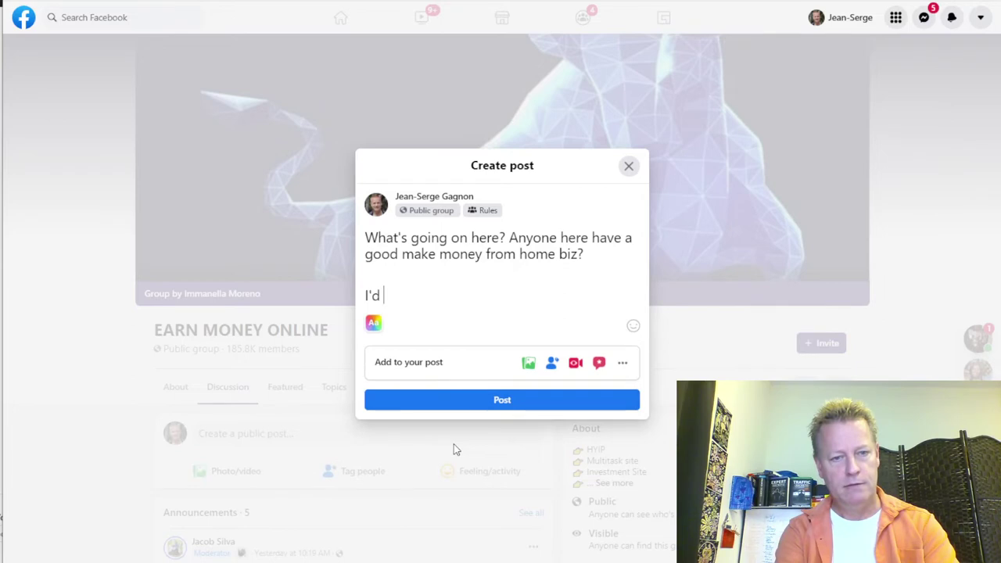
type("really just like to have conversations with")
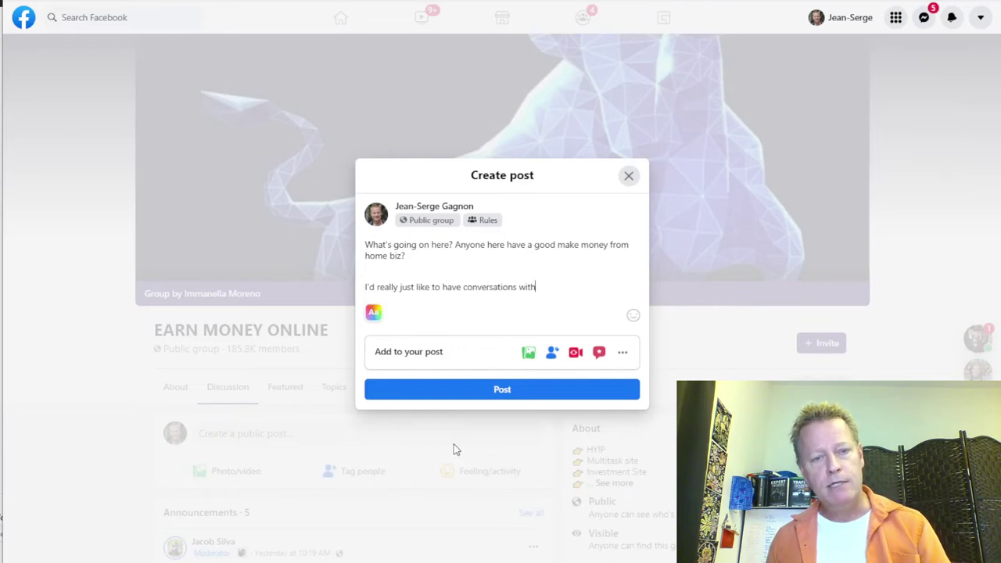
left_click_drag(552, 286, 334, 241)
left_click(333, 243)
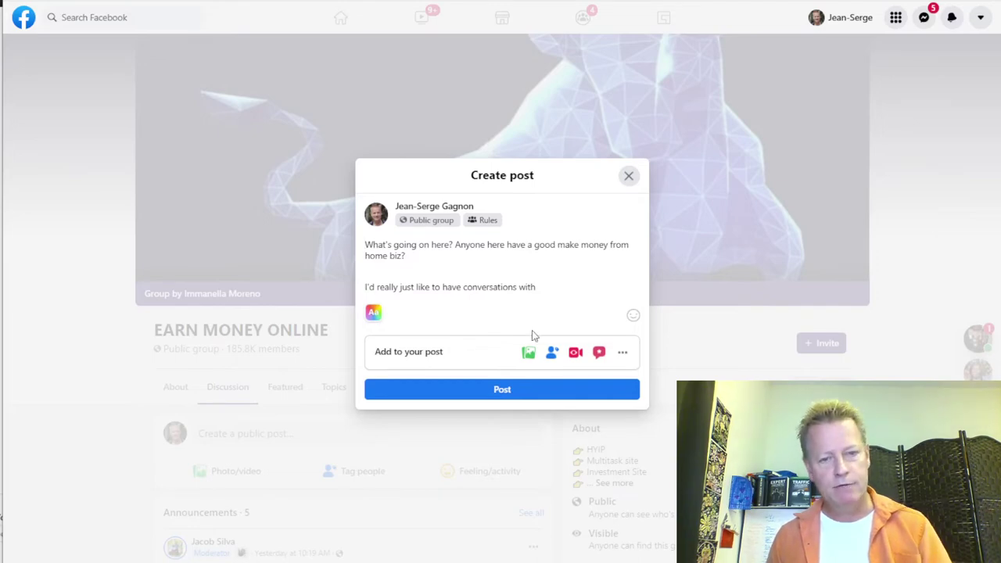
left_click(629, 176)
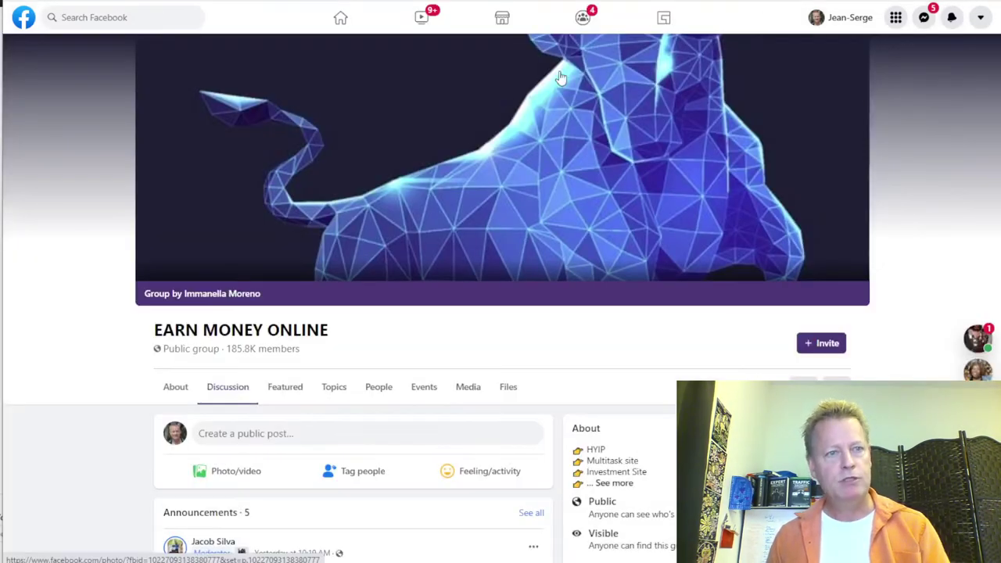
Open the account's own profile and look through its posts for the "Have a great day!" post with pink sunrise photos.
left_click(341, 17)
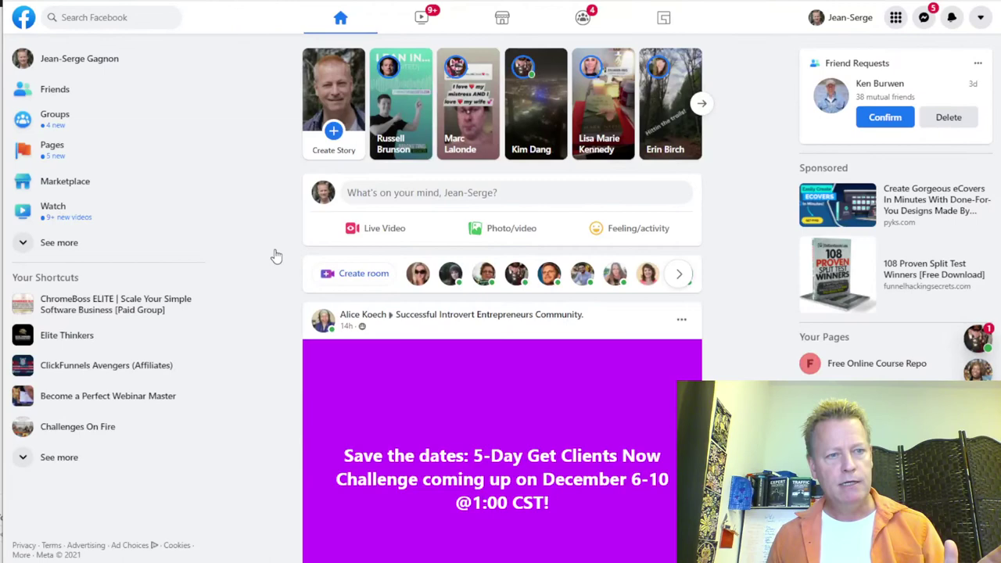
left_click(344, 225)
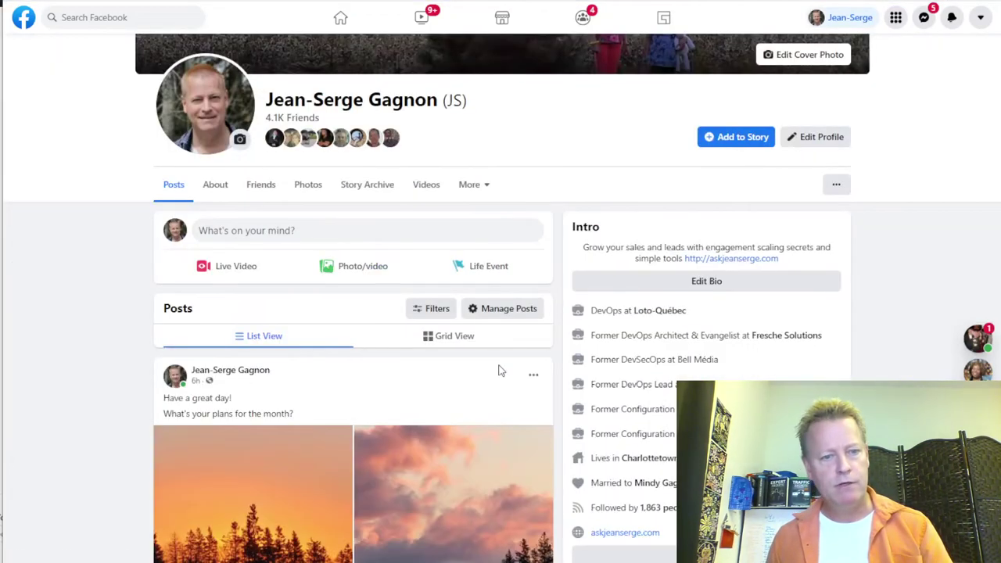
scroll(501, 370, "down", 5)
scroll(382, 274, "down", 4)
scroll(382, 274, "down", 4)
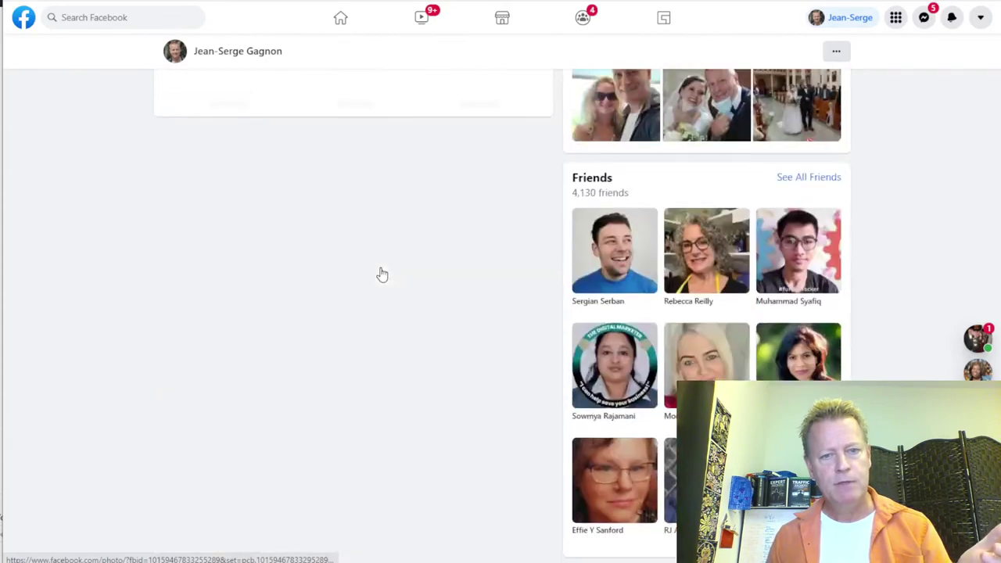
scroll(382, 274, "up", 15)
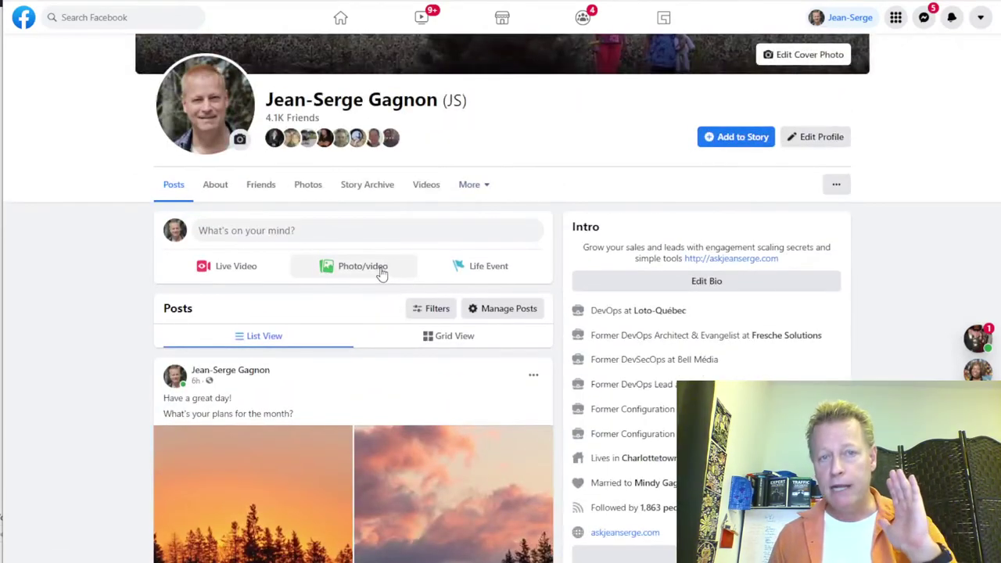
scroll(381, 274, "down", 8)
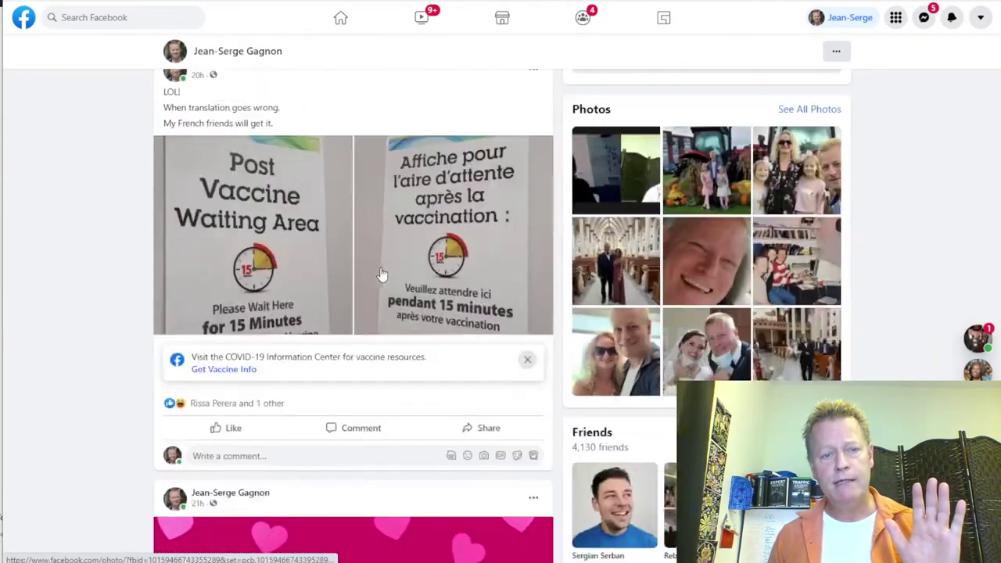
scroll(381, 274, "down", 10)
scroll(381, 274, "up", 9)
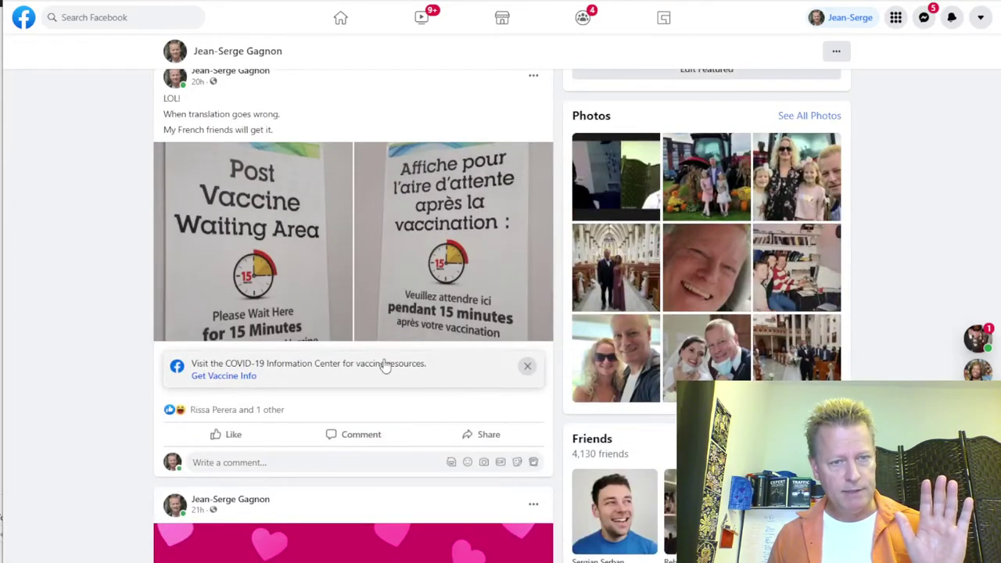
scroll(269, 378, "up", 4)
scroll(458, 347, "up", 5)
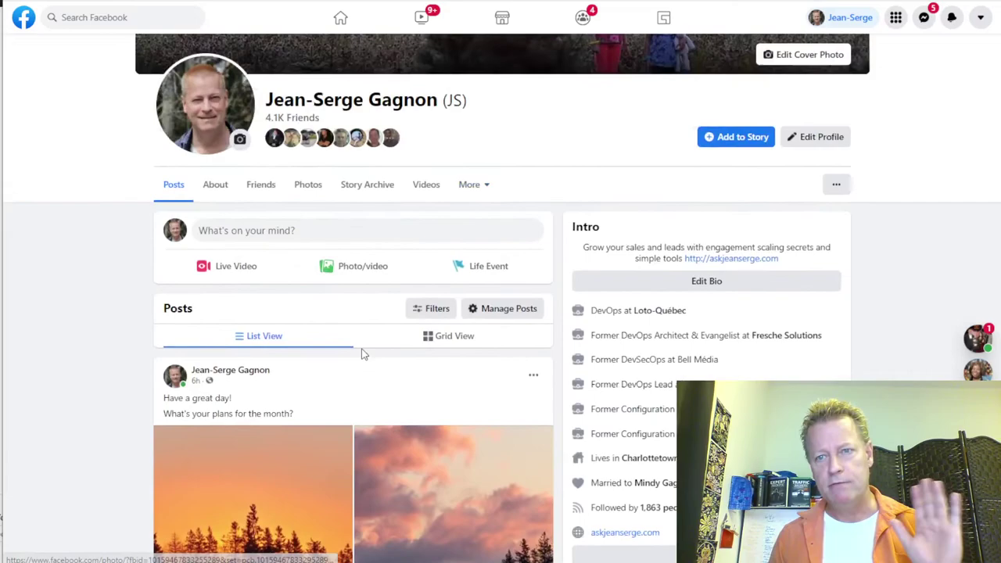
scroll(361, 354, "down", 12)
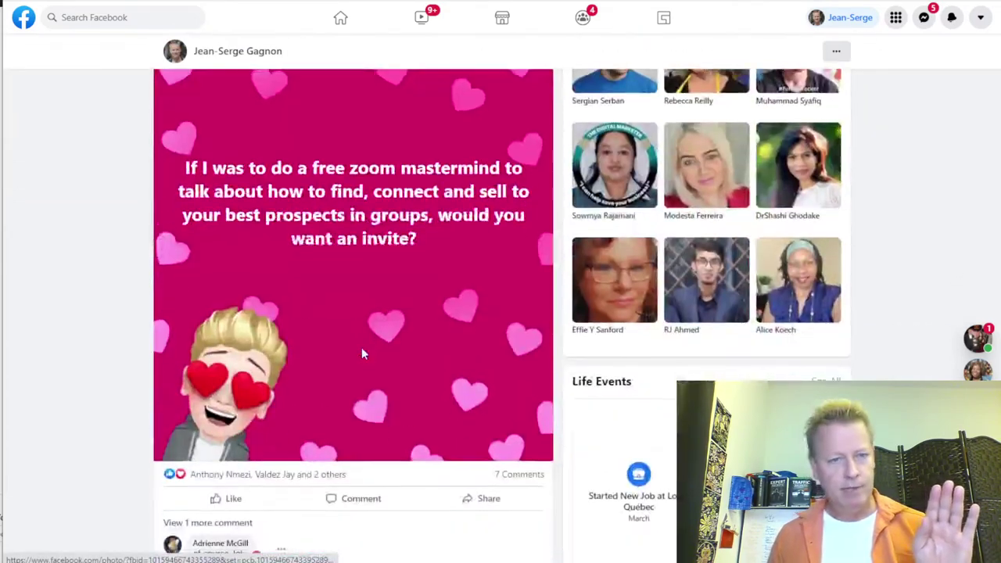
scroll(362, 351, "down", 13)
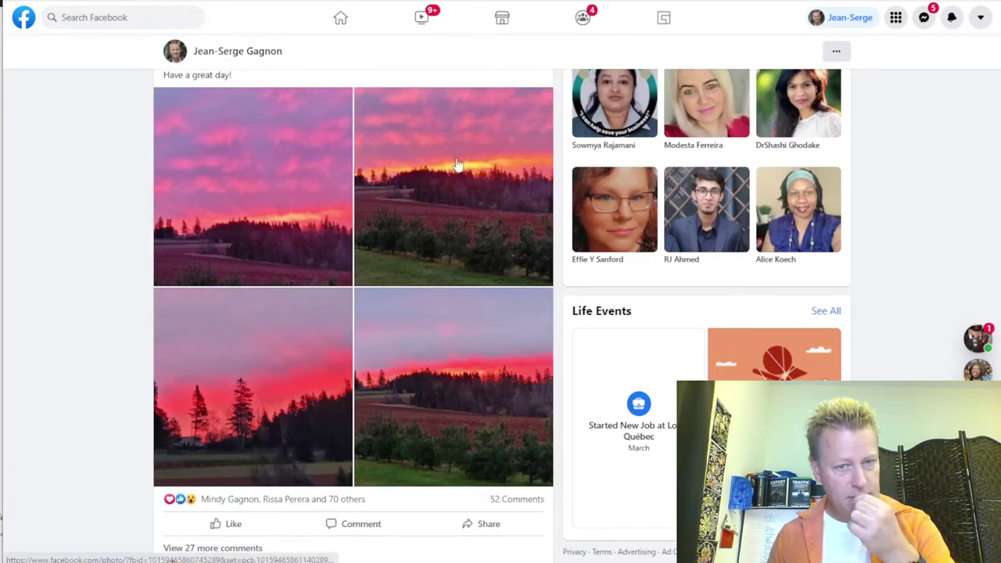
Open the upper sunrise photo with the yellow horizon and download it as a JPG to the Downloads folder.
left_click(456, 190)
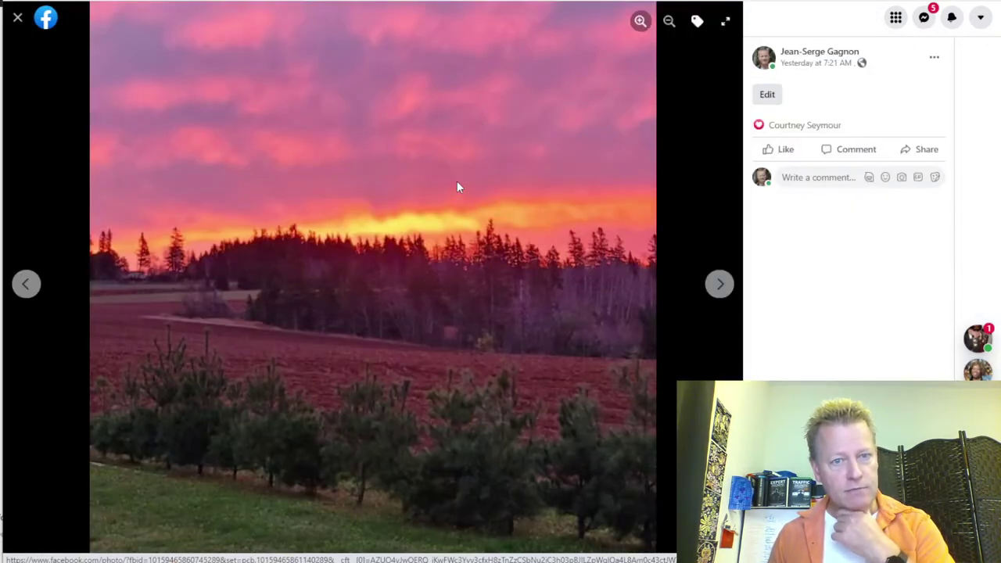
left_click(933, 58)
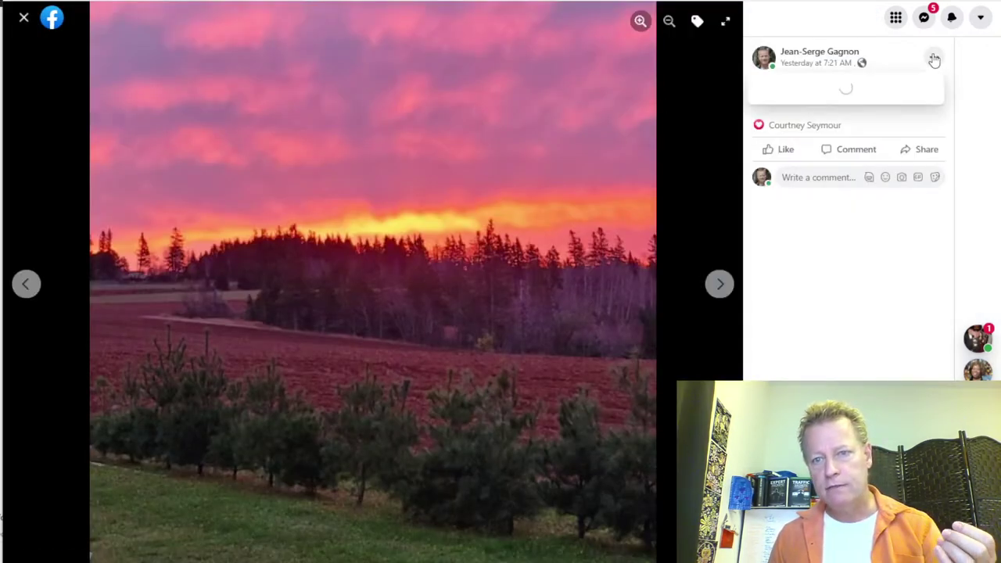
left_click(801, 336)
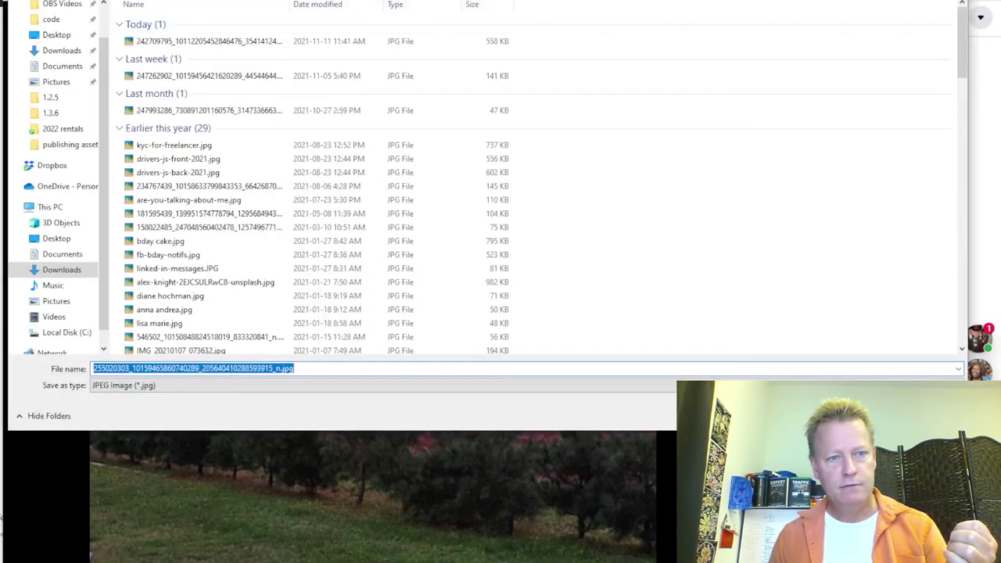
key("Return")
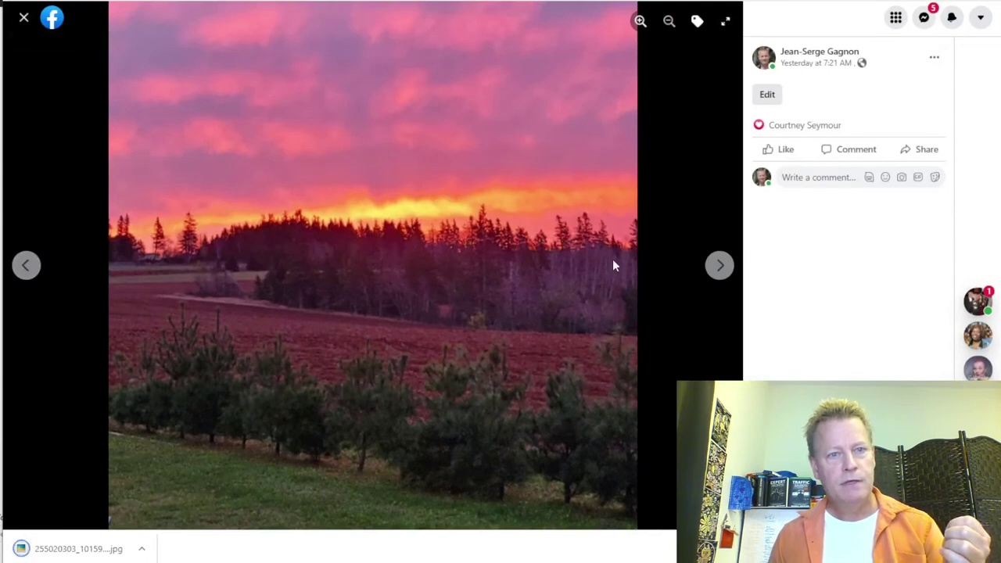
Return to the EARN MONEY ONLINE group and attach the downloaded sunrise photo to a new public post.
key("Escape")
key("alt+Left")
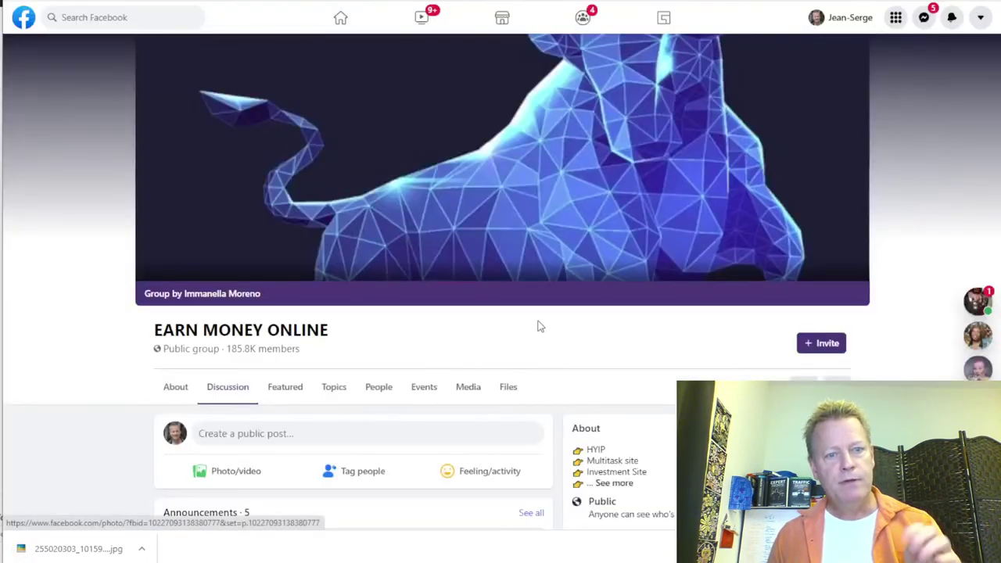
left_click(245, 472)
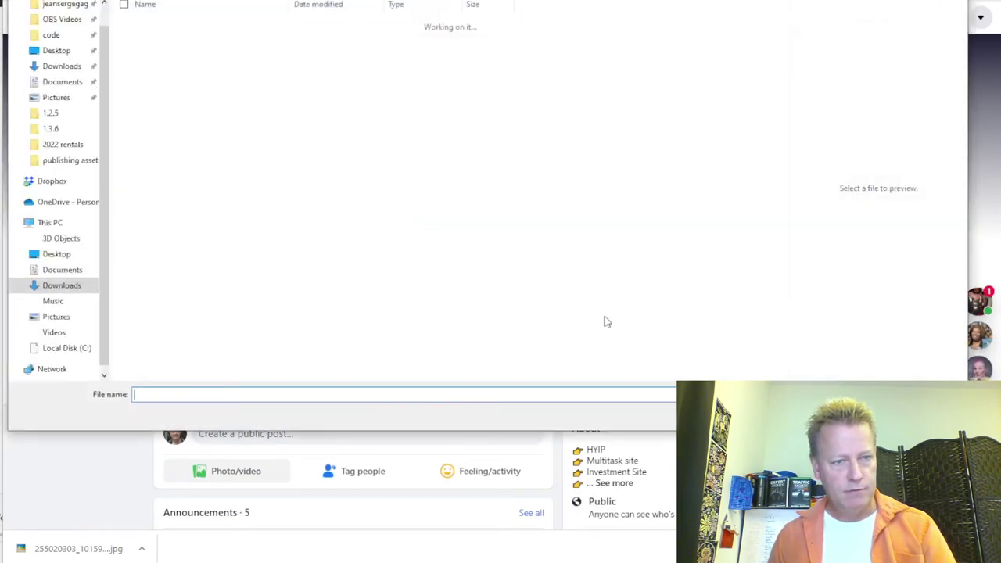
double_click(156, 43)
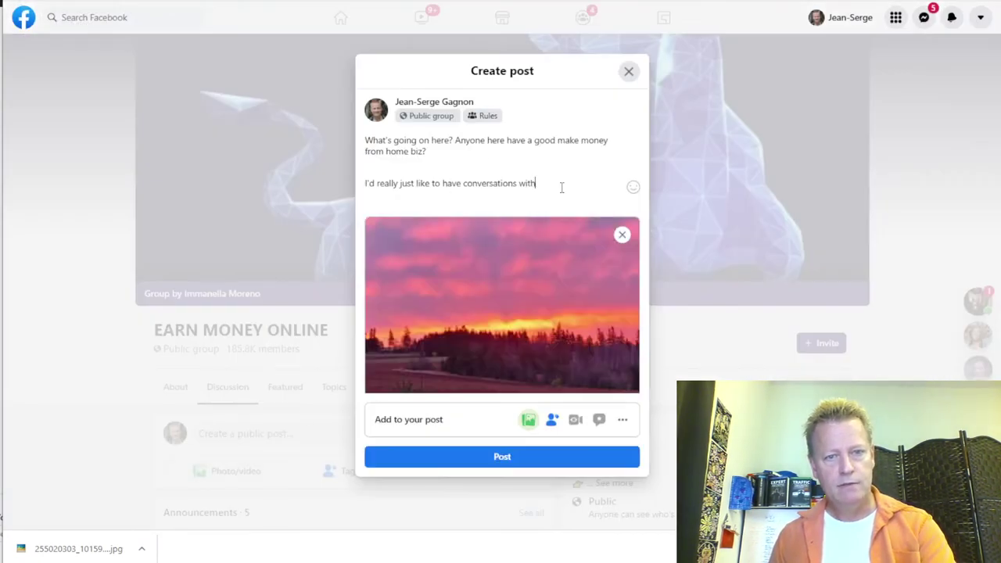
Insert "Good" at the very beginning of the draft post's text.
left_click_drag(560, 188, 364, 139)
left_click(361, 139)
type("Good What's going on here? Anyone here have a good make money from home biz?")
left_click(389, 151)
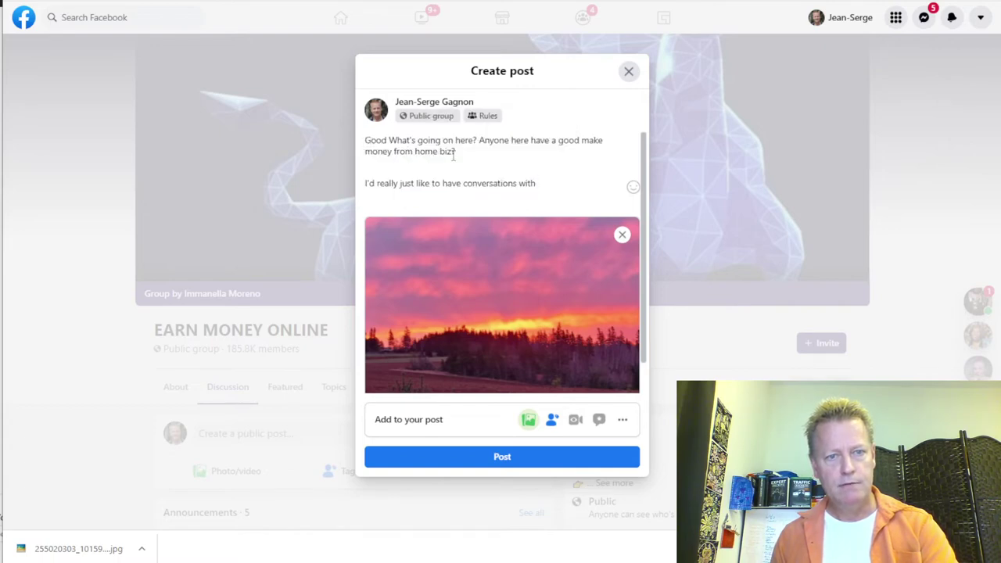
Replace all the draft post's text after "Good" with "morning!".
left_click_drag(537, 183, 389, 141)
key("BackSpace")
type("moe")
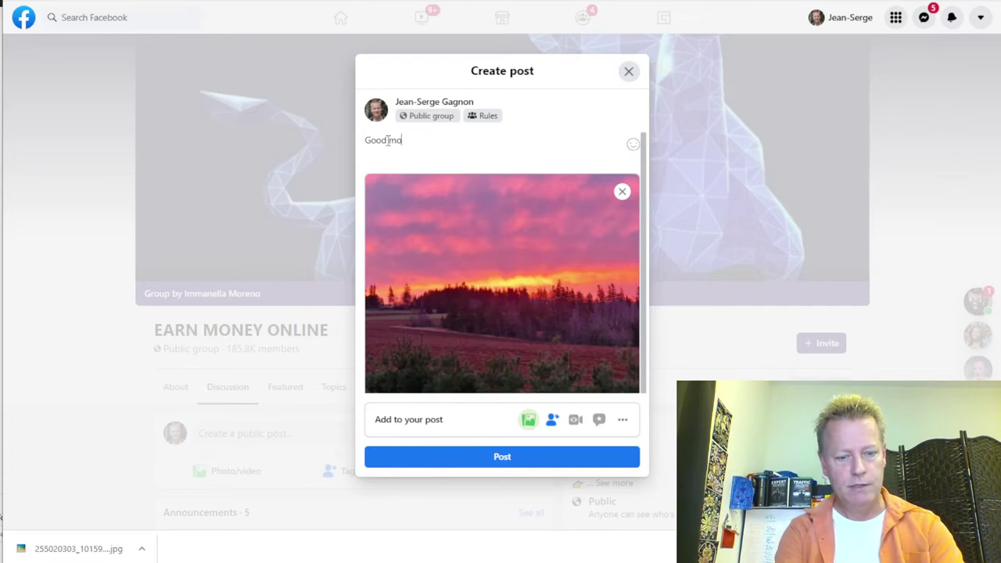
key("BackSpace")
type("rning! ")
type("Ca")
key("BackSpace")
key("BackSpace")
type("How's")
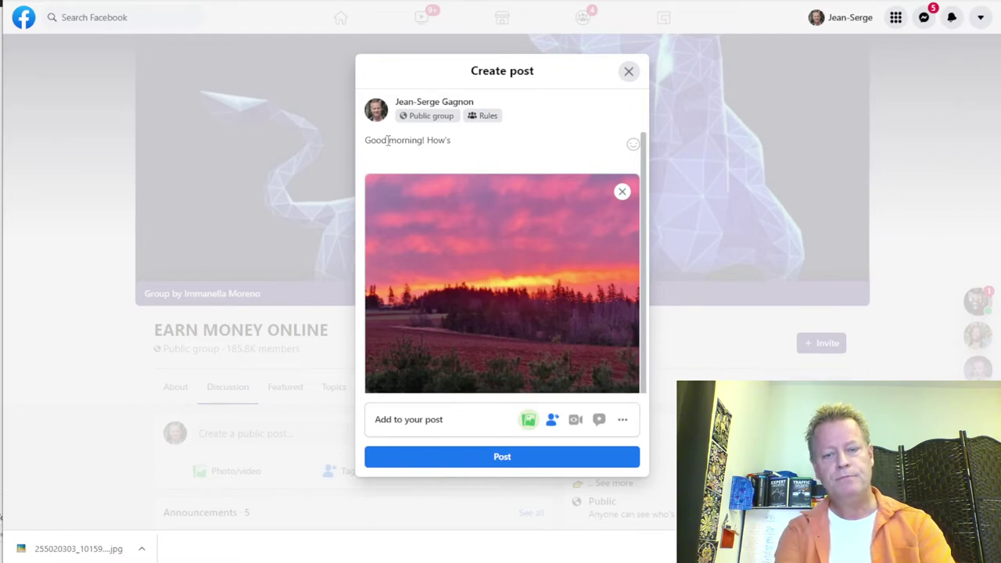
key("BackSpace")
key("BackSpace")
key("BackSpace")
key("BackSpace")
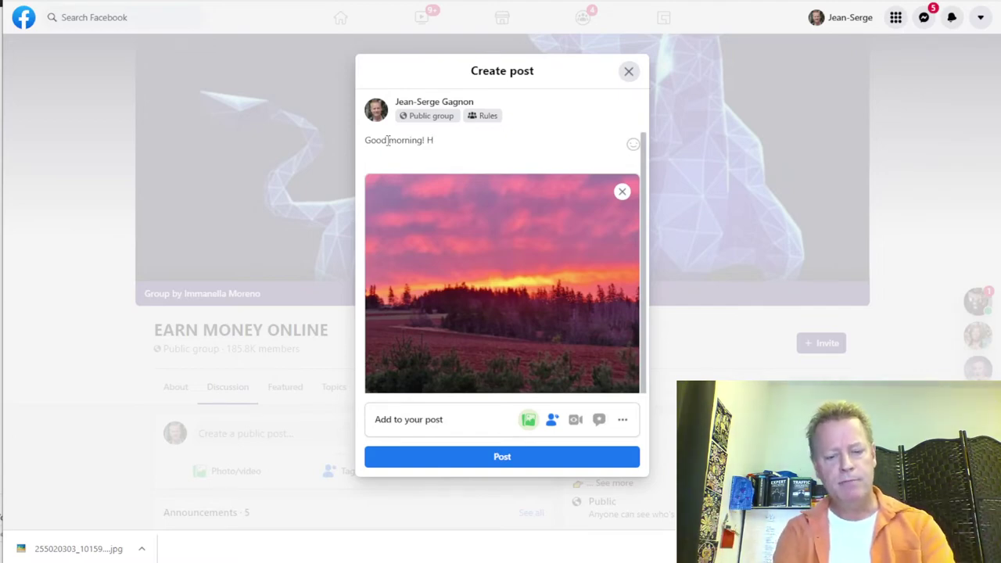
type("ow's")
key("BackSpace")
key("BackSpace")
key("BackSpace")
key("BackSpace")
key("BackSpace")
Continue the draft post's greeting with the question "Who's ready to start their day?".
type("Who's ready to start")
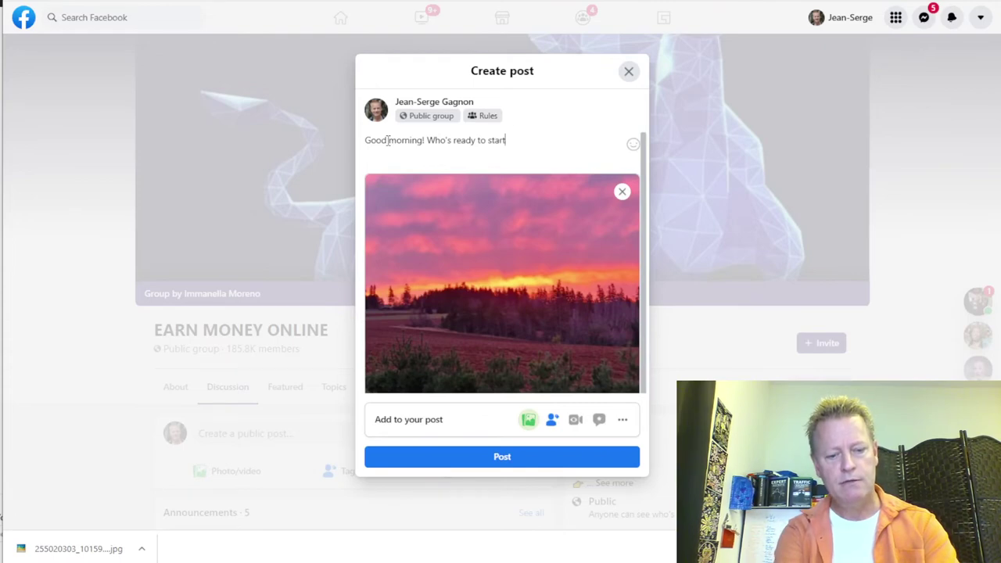
type(" their day!")
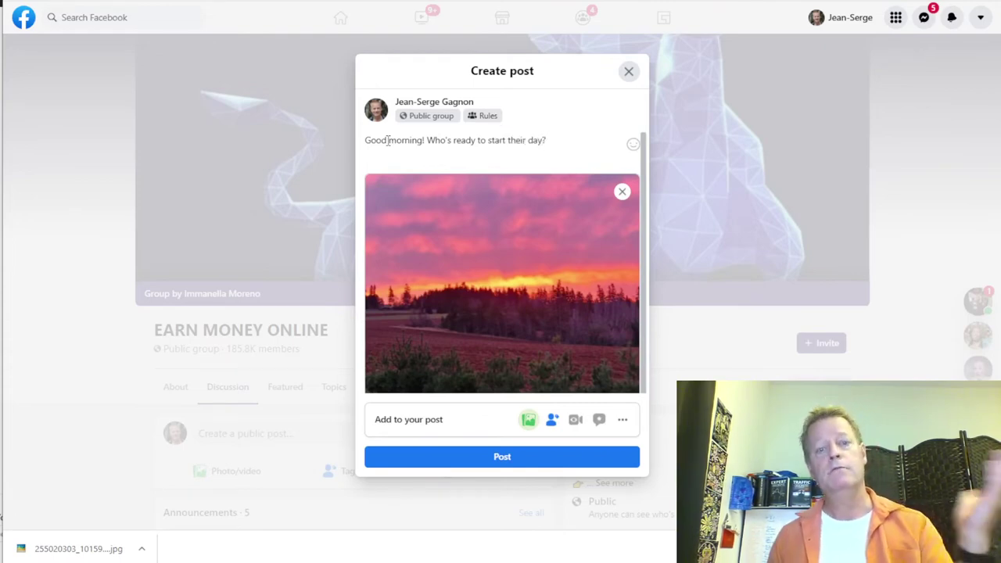
Copy the full greeting text for reuse and publish the sunrise photo post to the EARN MONEY ONLINE group.
mouse_move(440, 192)
left_click_drag(559, 144, 361, 147)
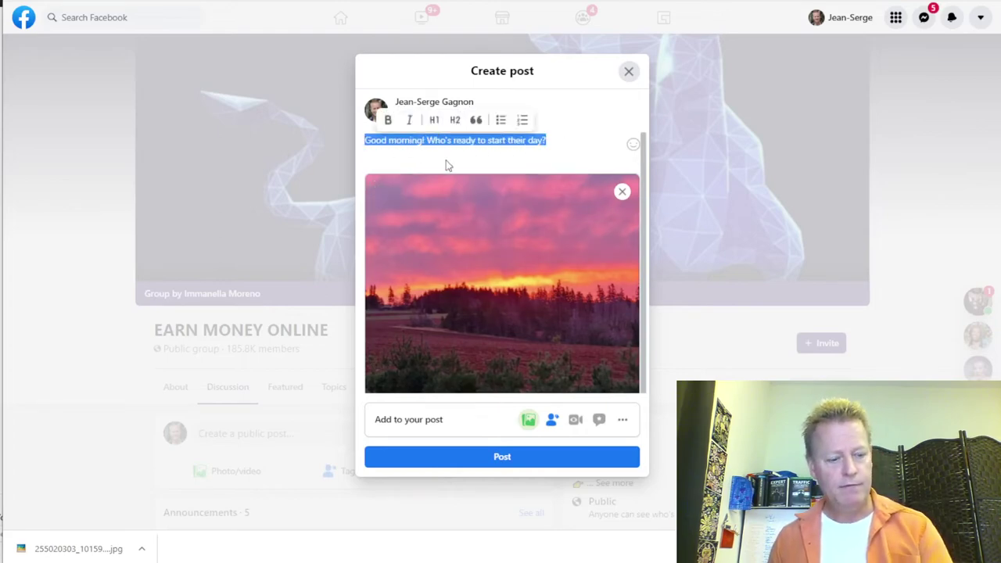
left_click(514, 460)
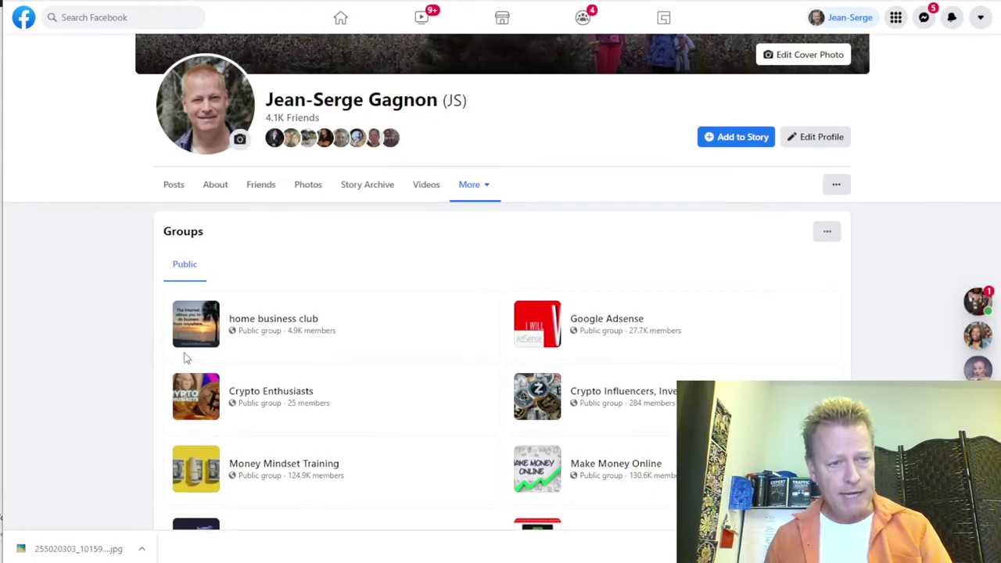
Load more of the profile's public groups list and search the page for "money".
scroll(437, 369, "down", 2)
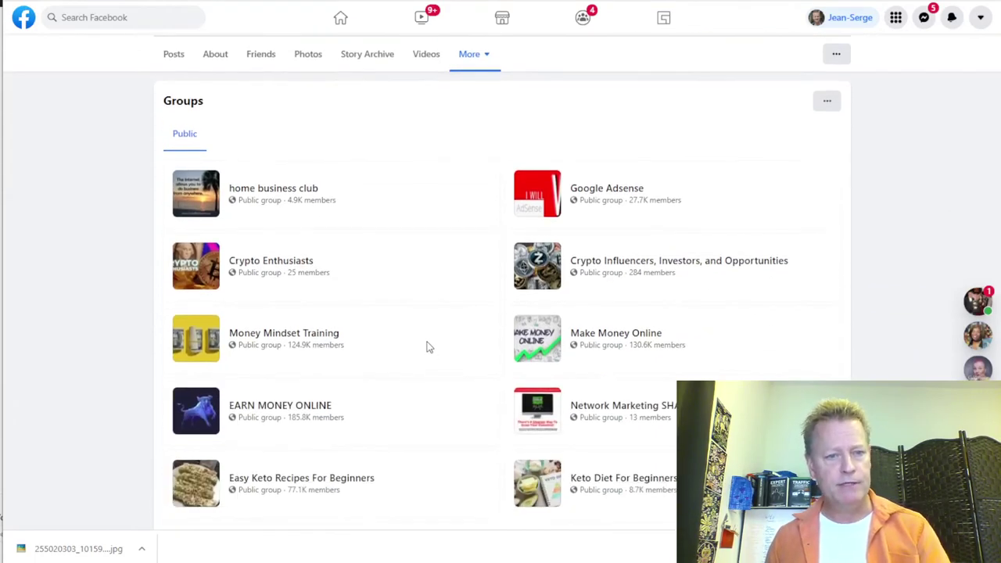
scroll(430, 344, "down", 10)
scroll(430, 327, "down", 20)
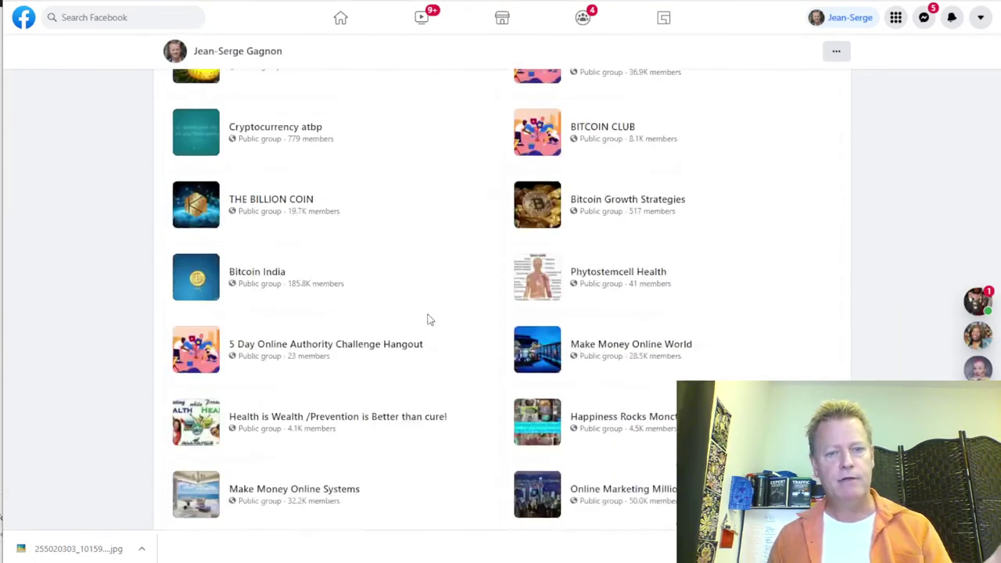
scroll(427, 316, "down", 10)
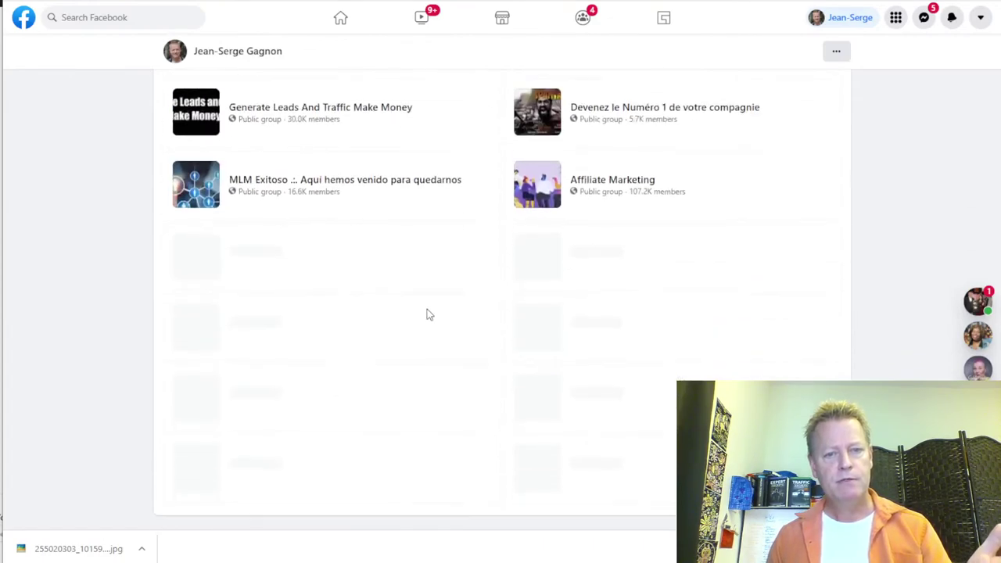
scroll(427, 315, "down", 10)
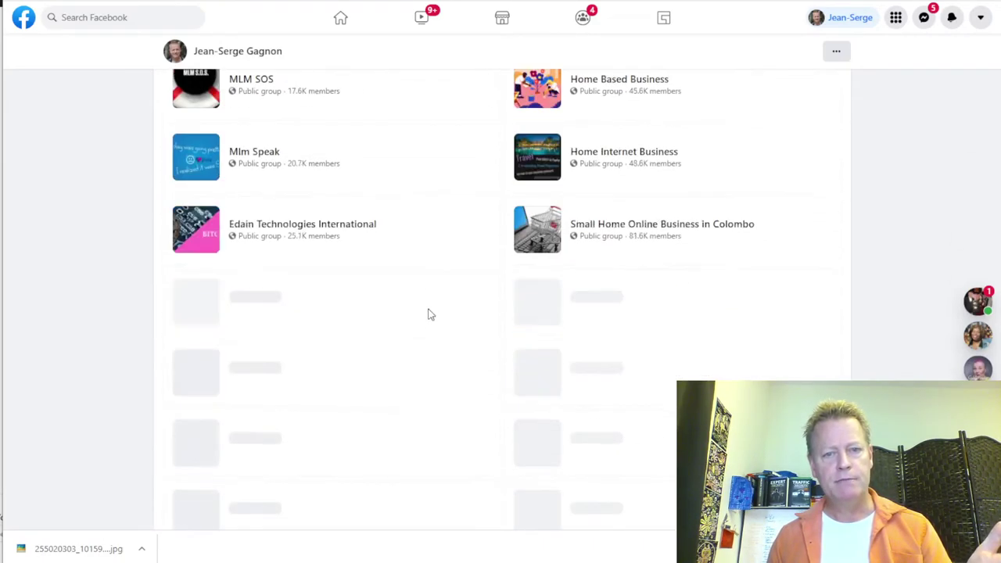
scroll(428, 314, "down", 10)
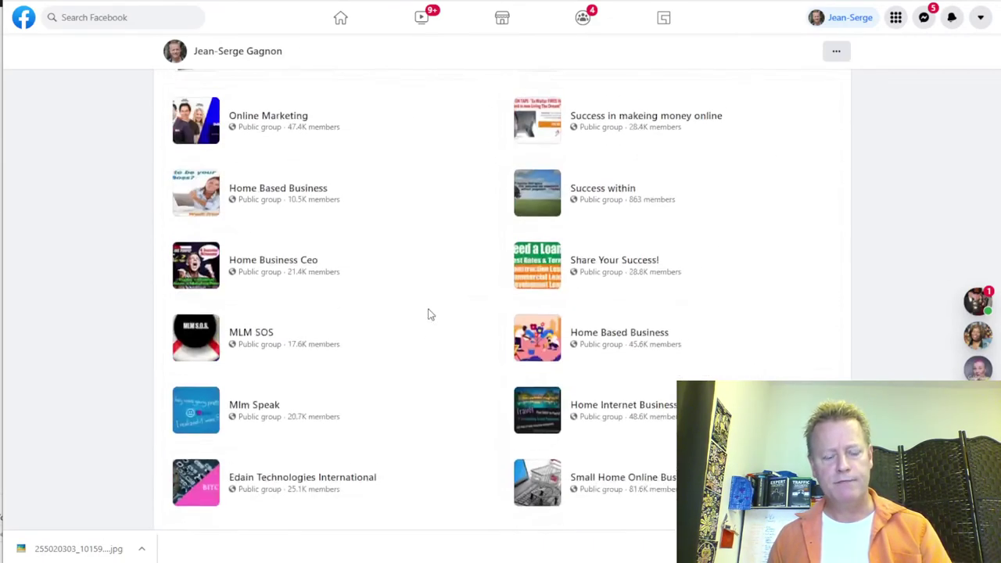
key("ctrl+f")
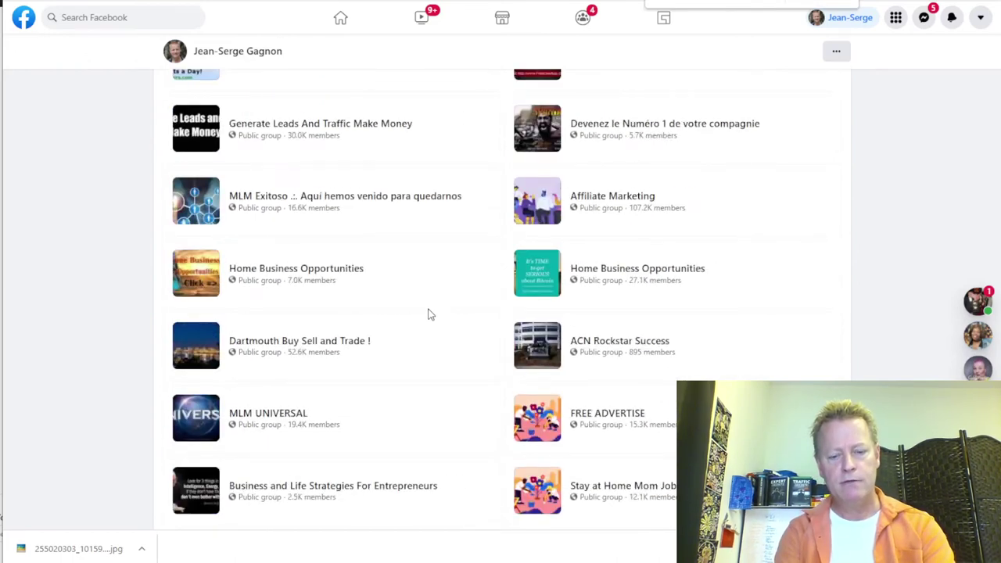
type("money")
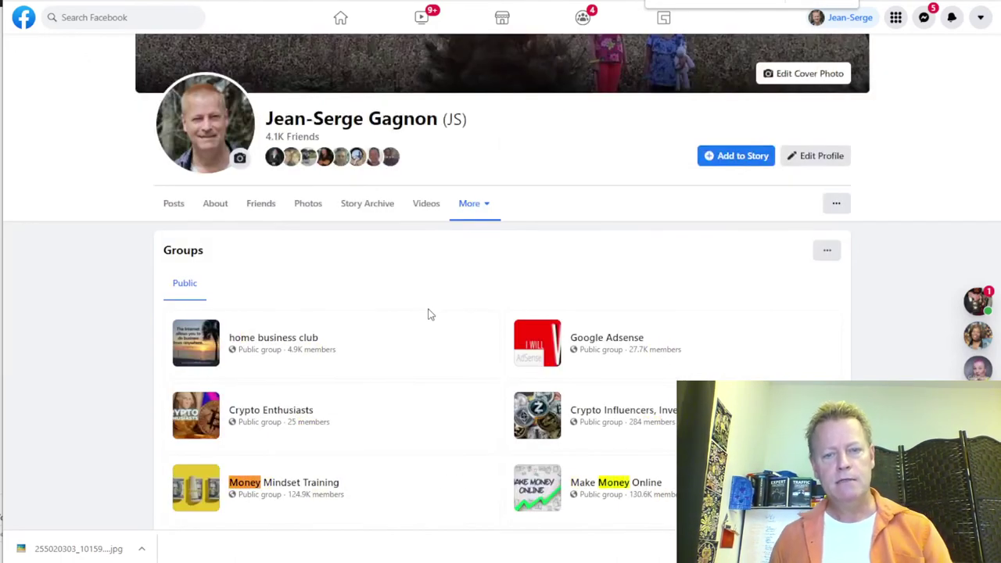
Open the Money Mindset Training and Make Money Online groups in separate new browser tabs.
scroll(500, 313, "down", 3)
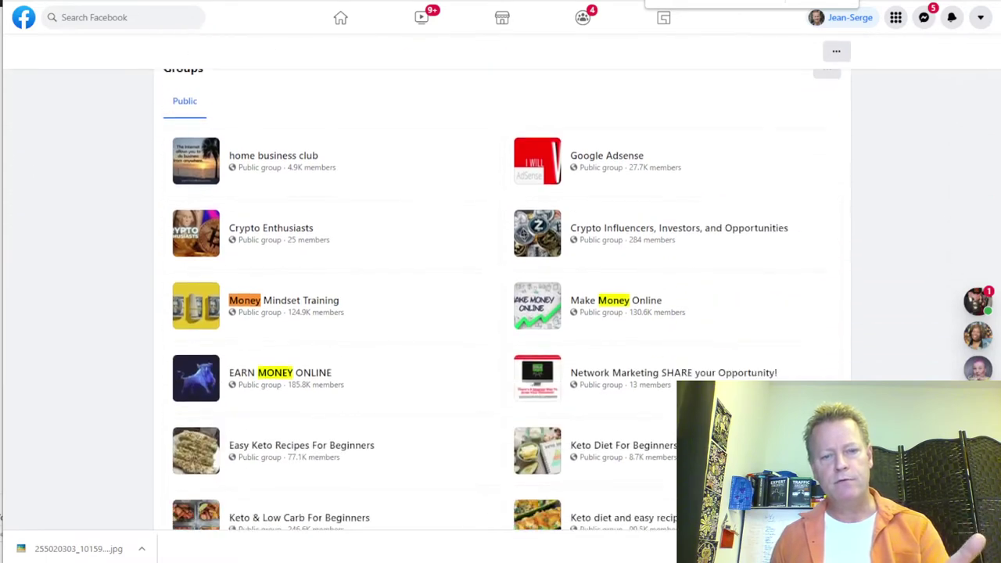
right_click(288, 291)
left_click(351, 298)
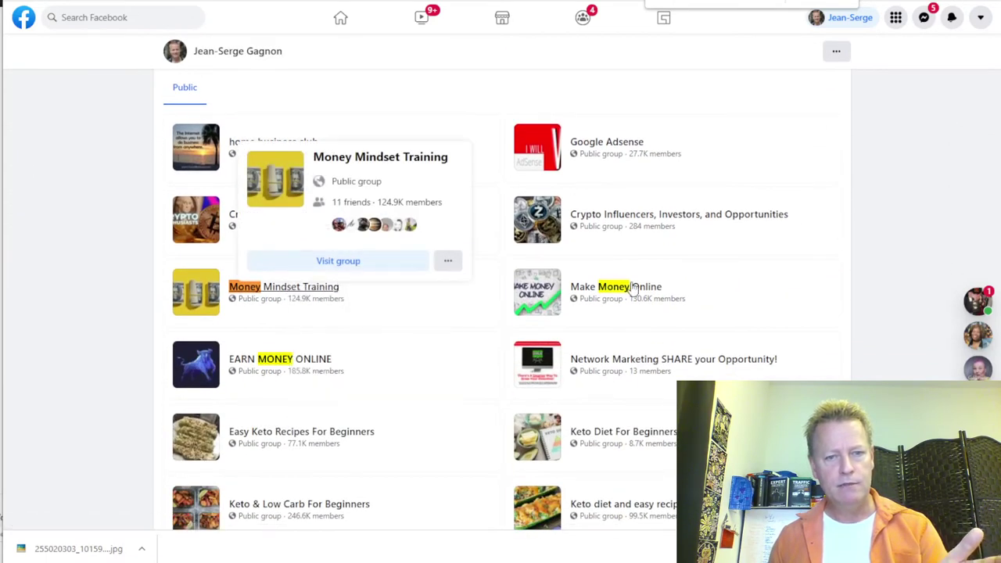
right_click(633, 291)
left_click(670, 296)
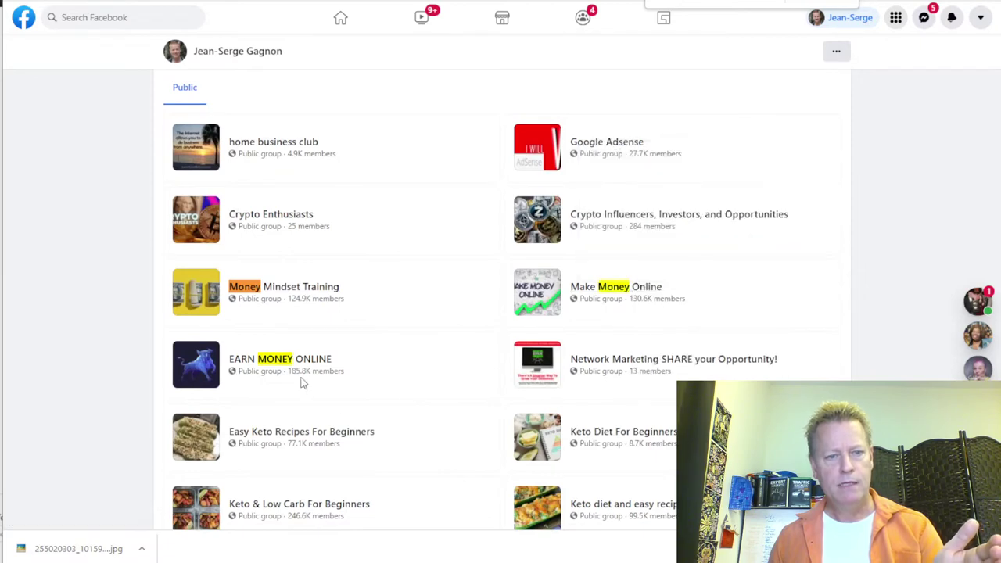
Open "Make Money Online - Work From Home Opportunities - Free Online Marketing" and "Make Money From Home" from the groups list in new tabs.
scroll(404, 386, "down", 4)
scroll(405, 386, "down", 6)
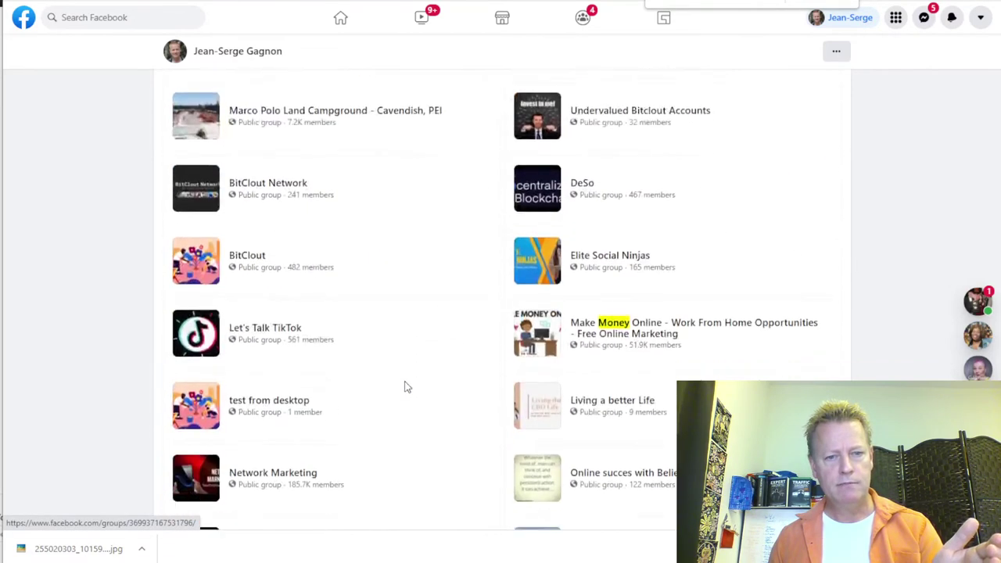
right_click(621, 163)
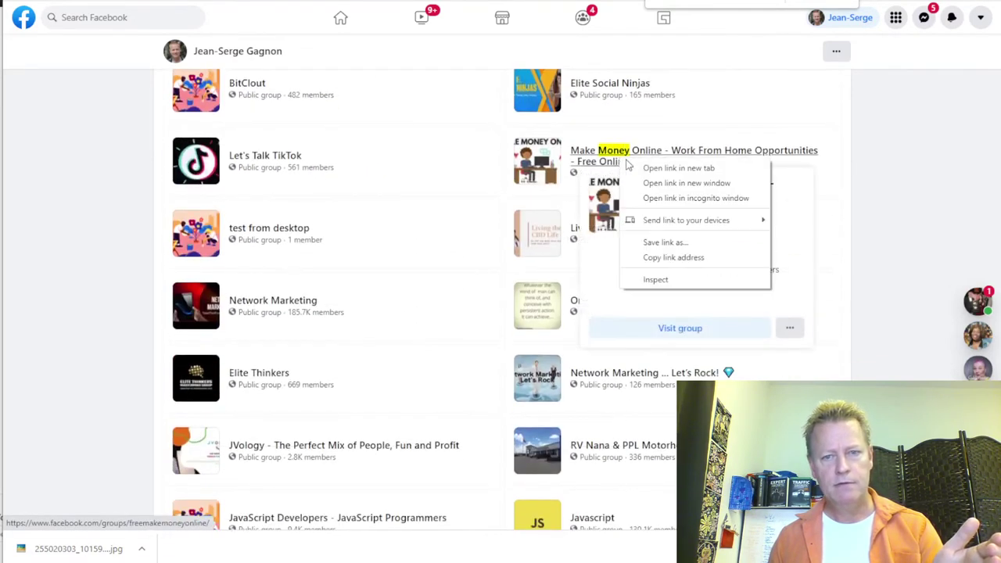
left_click(657, 167)
scroll(466, 323, "down", 1)
scroll(467, 322, "down", 15)
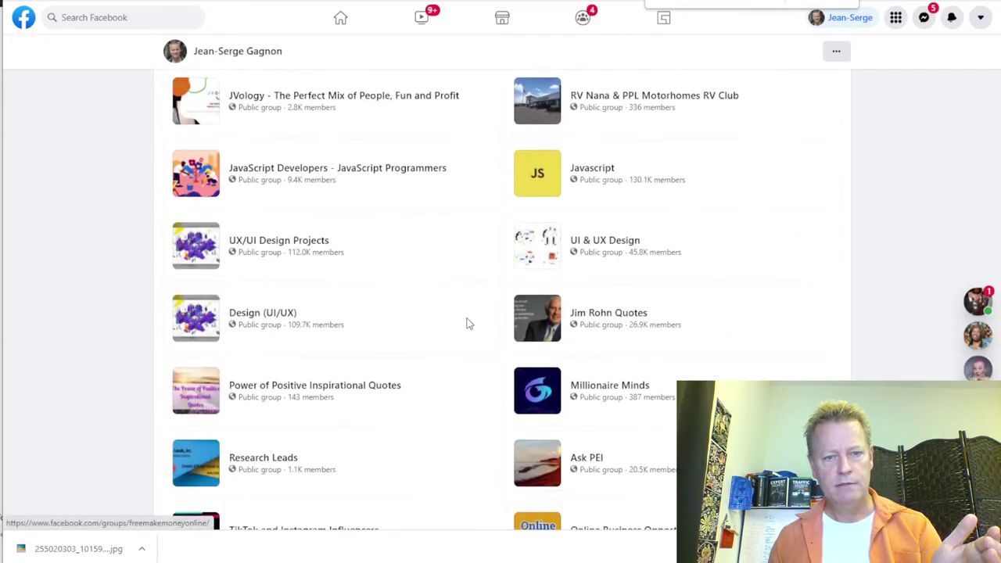
scroll(467, 322, "down", 3)
scroll(467, 324, "up", 3)
right_click(297, 307)
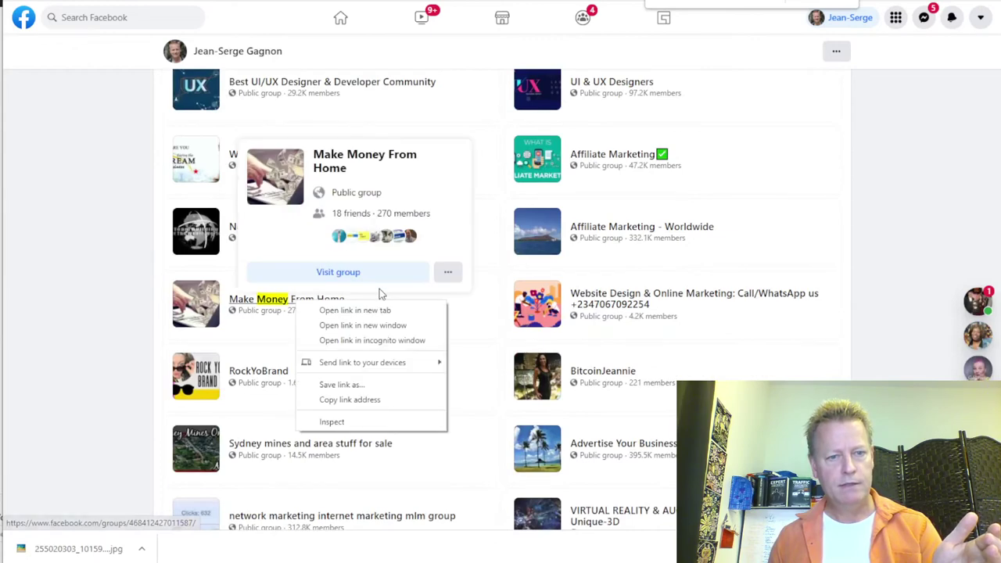
left_click(370, 311)
Further down the groups list, open Make Money Online World and Make Money Online Systems in new tabs.
scroll(426, 379, "down", 1)
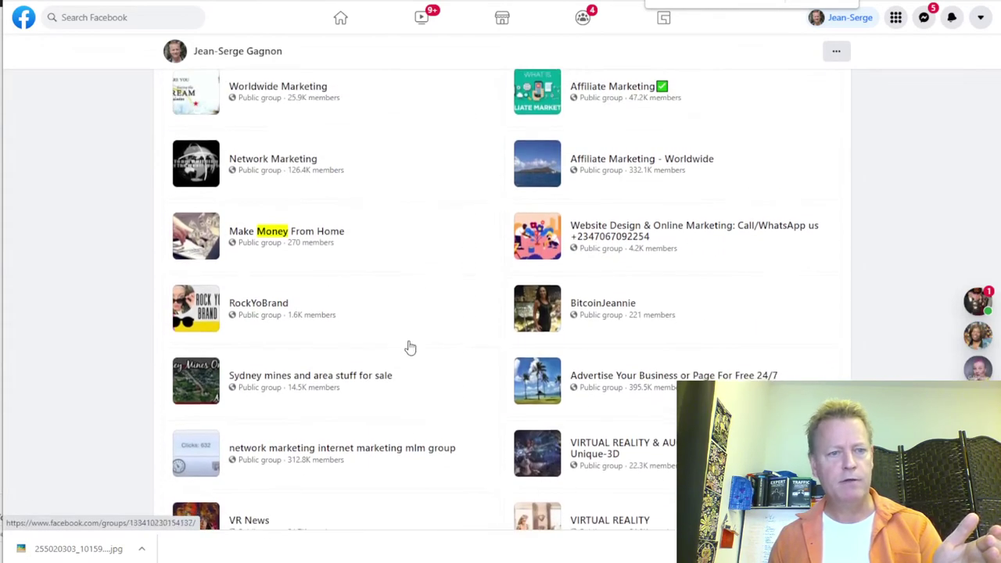
scroll(433, 317, "down", 3)
scroll(433, 316, "up", 3)
scroll(434, 315, "down", 3)
scroll(433, 315, "up", 5)
scroll(433, 316, "down", 4)
scroll(433, 316, "down", 5)
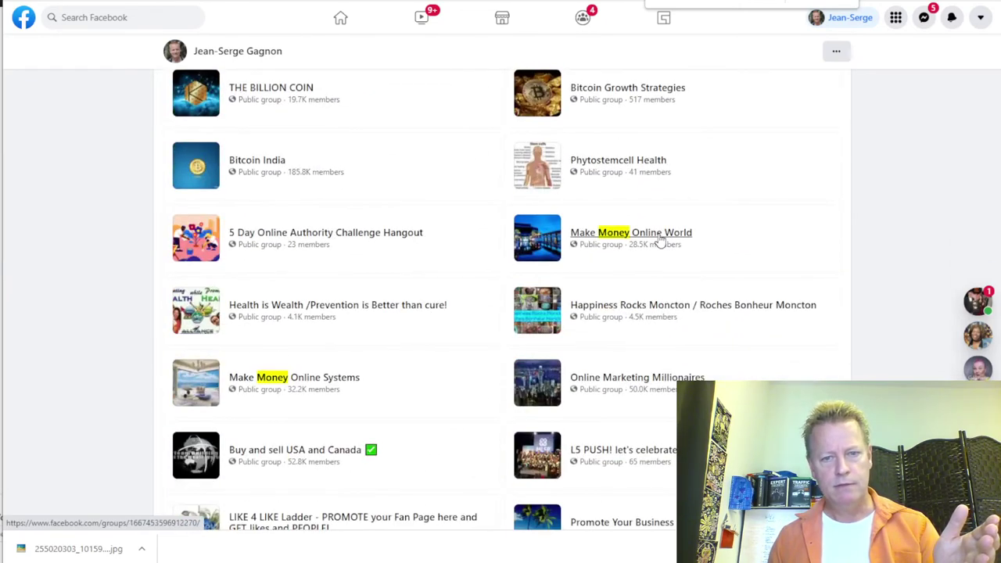
right_click(658, 238)
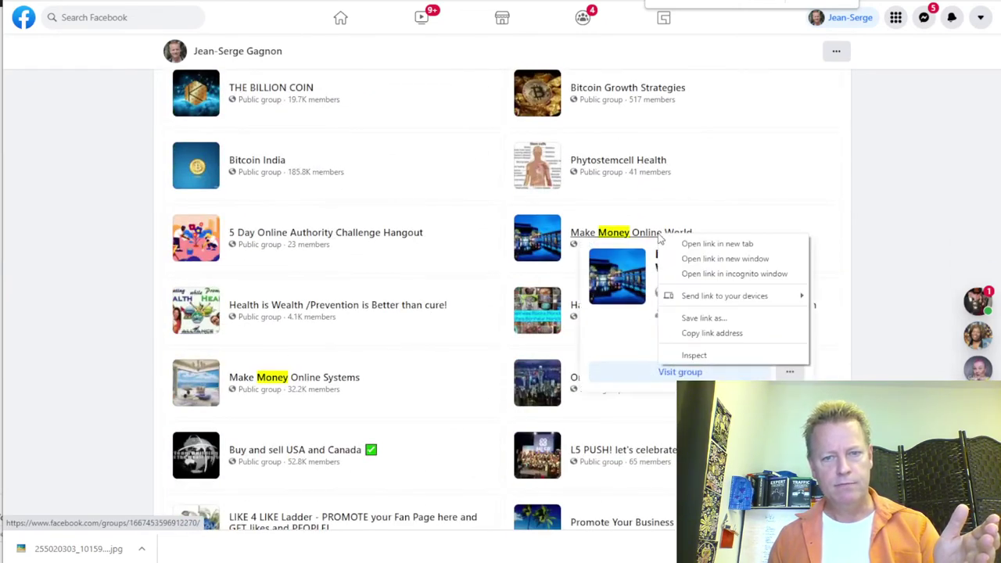
left_click(713, 249)
right_click(327, 377)
left_click(394, 384)
Open the "Make Money!" and "Generate Leads And Traffic Make Money" groups in new tabs.
scroll(477, 293, "down", 13)
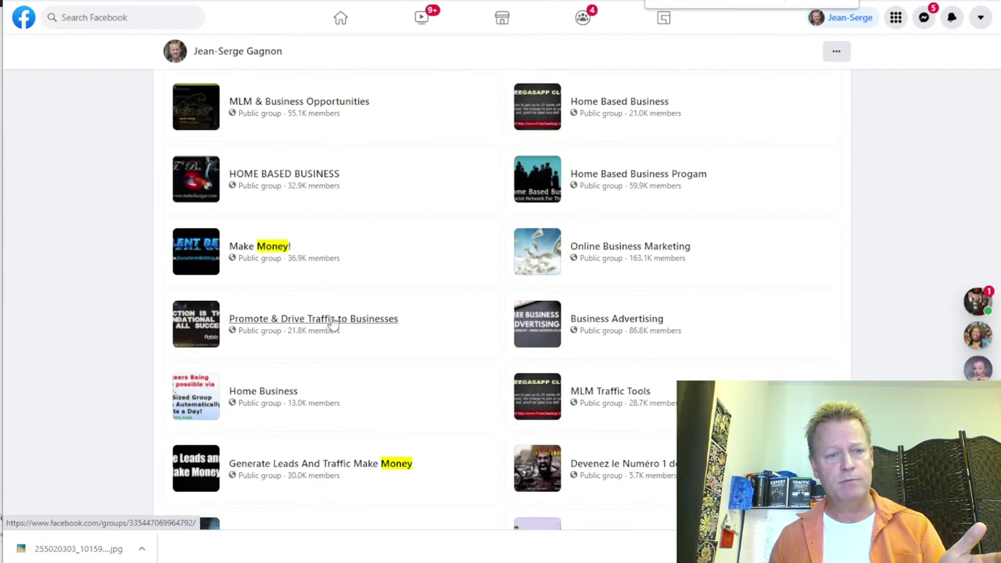
right_click(264, 250)
left_click(337, 260)
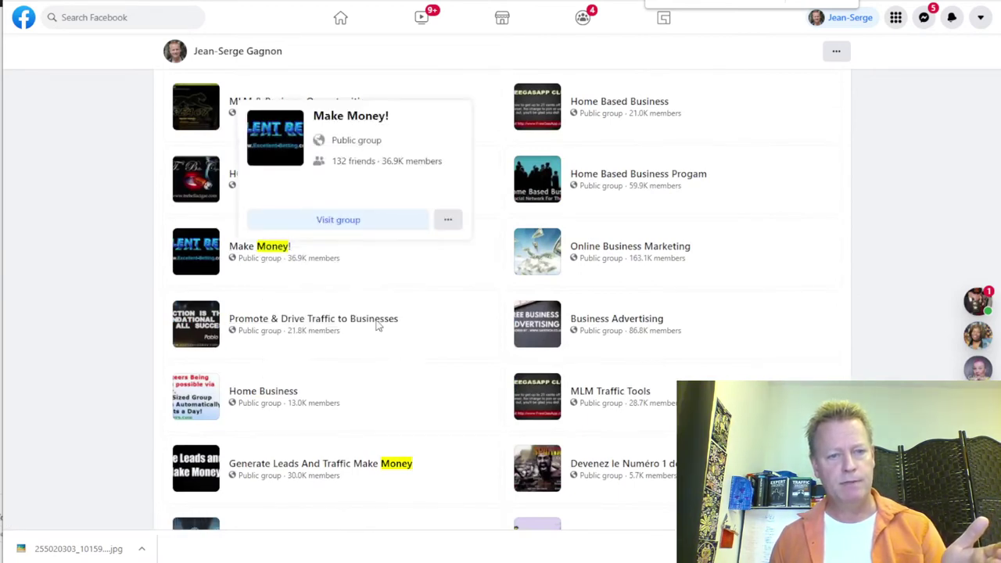
right_click(360, 463)
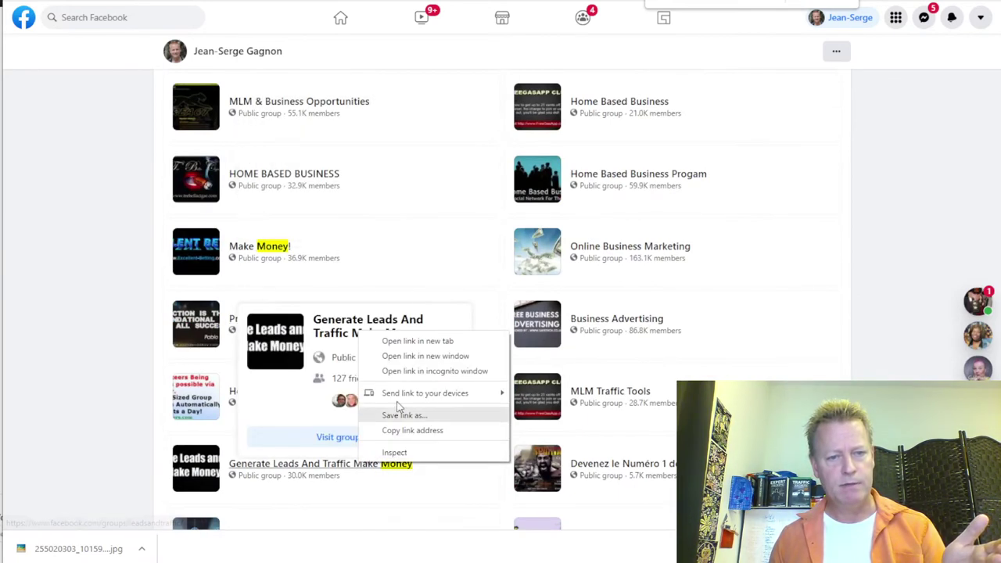
left_click(406, 341)
Open the "Success in makeing money online" group in a new tab and look for further matching groups below it.
scroll(659, 405, "down", 5)
scroll(659, 401, "down", 5)
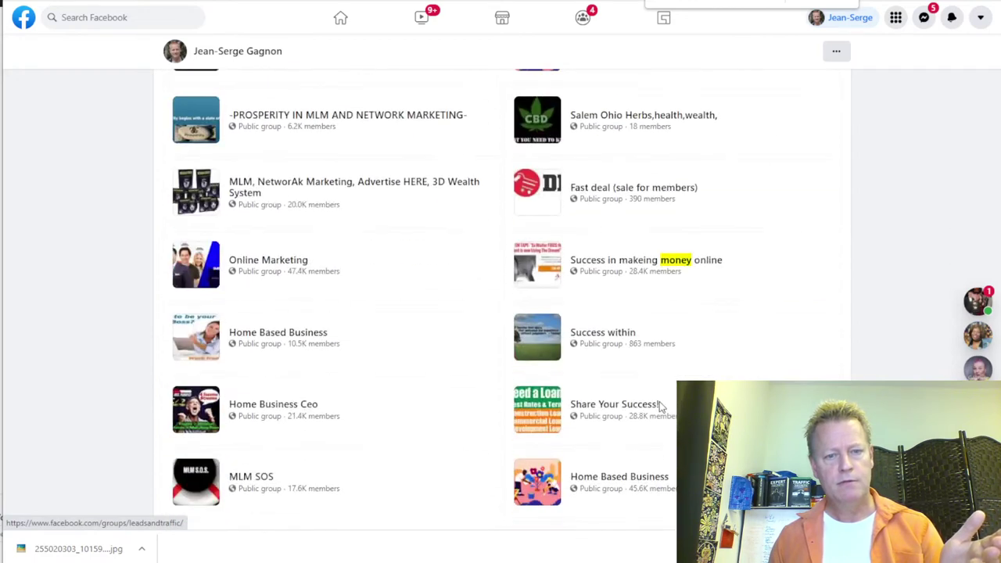
right_click(663, 259)
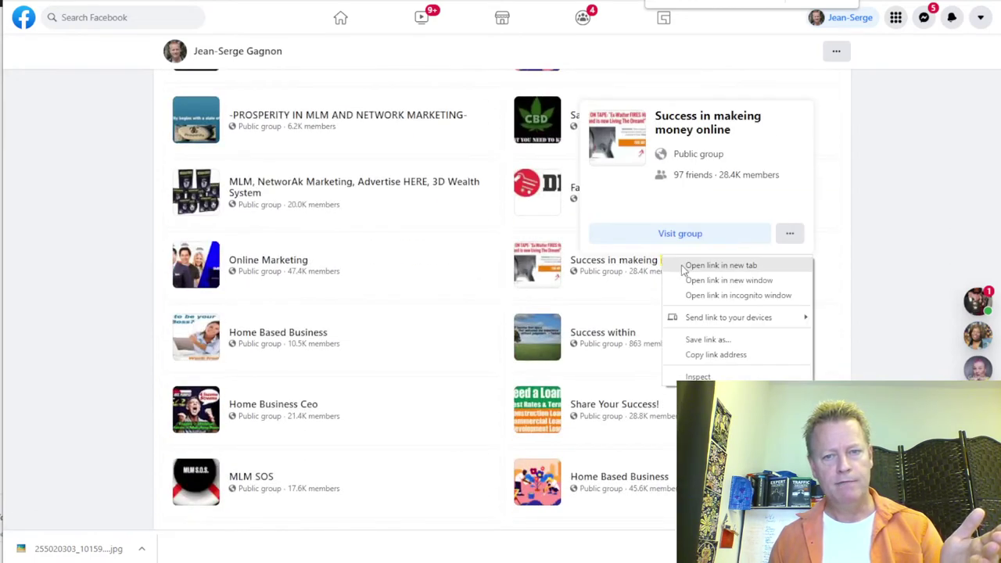
left_click(720, 265)
scroll(720, 265, "down", 3)
mouse_move(665, 443)
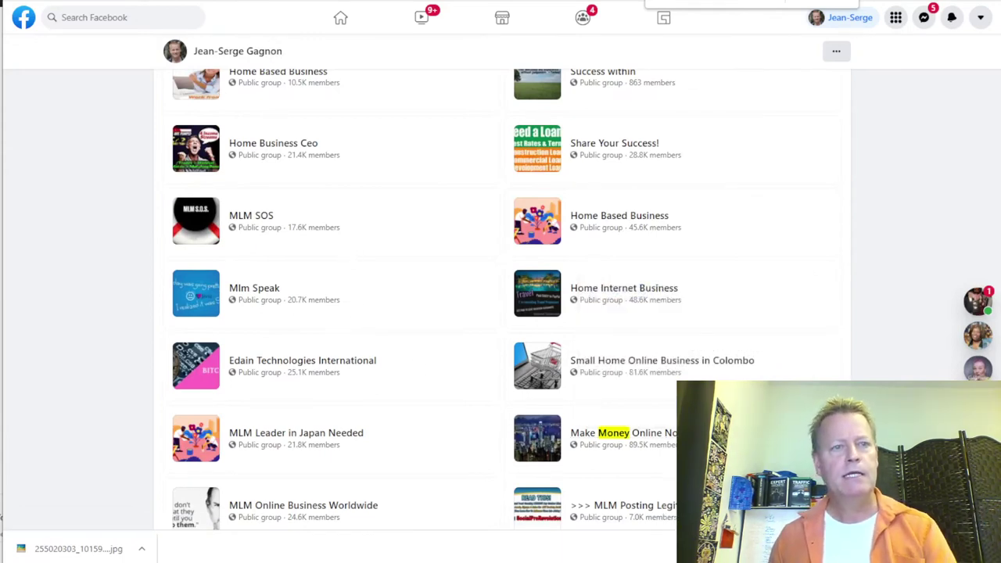
Publish a post in Money Mindset Training with the downloaded sunrise photo and the text "Good morning! Who's ready to start their day?".
key("ctrl+Tab")
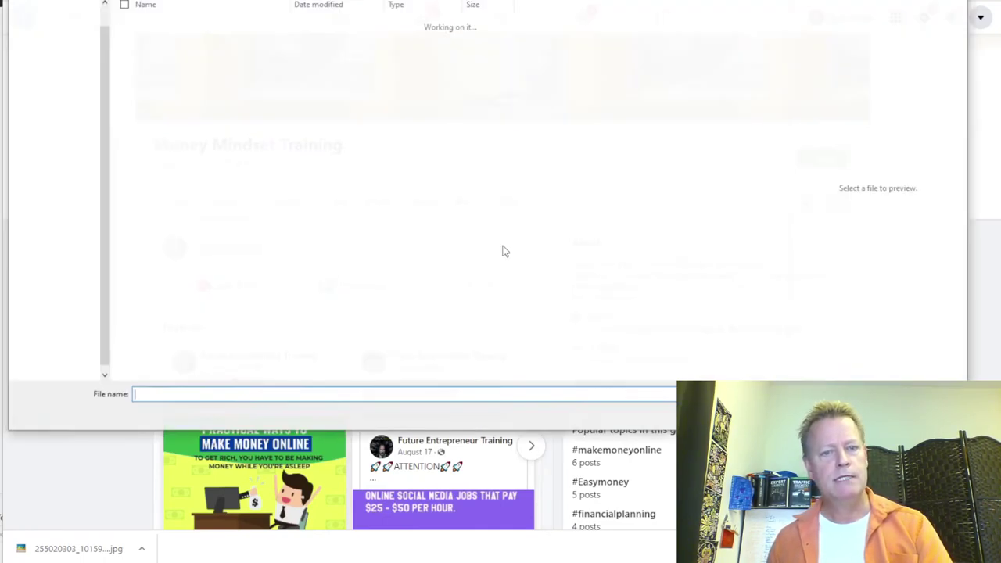
double_click(186, 41)
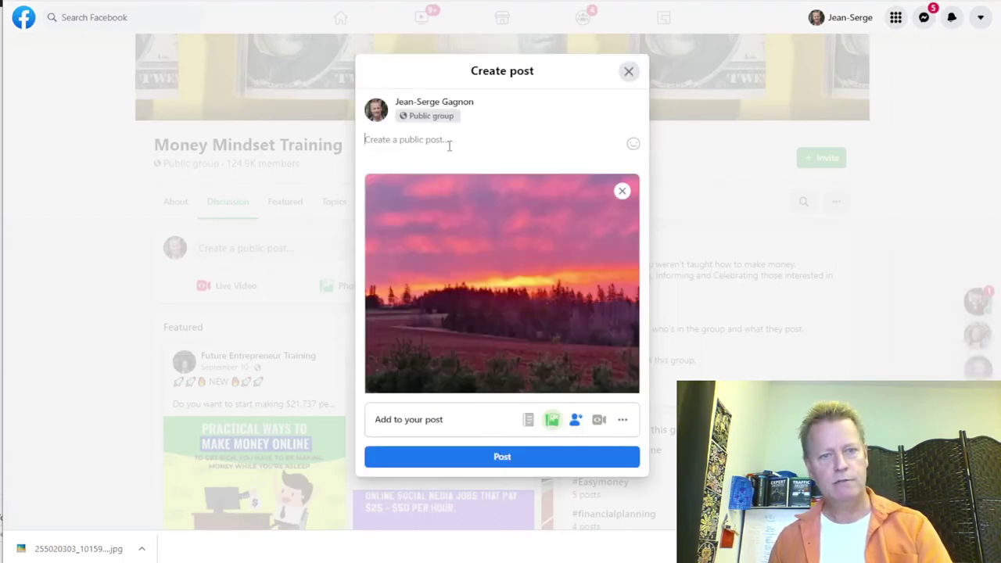
type("Good morning! Who's ready to start their day?")
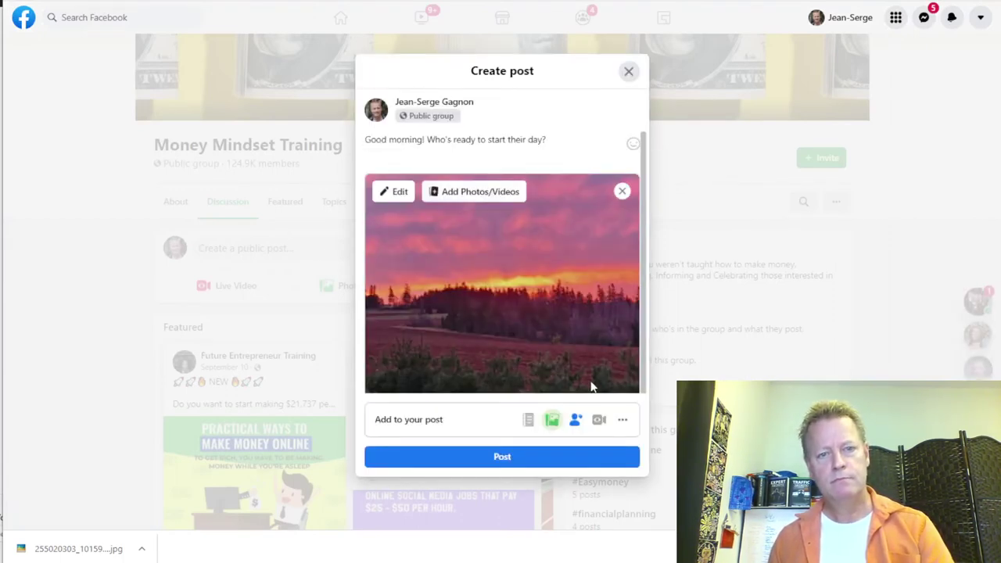
left_click(502, 455)
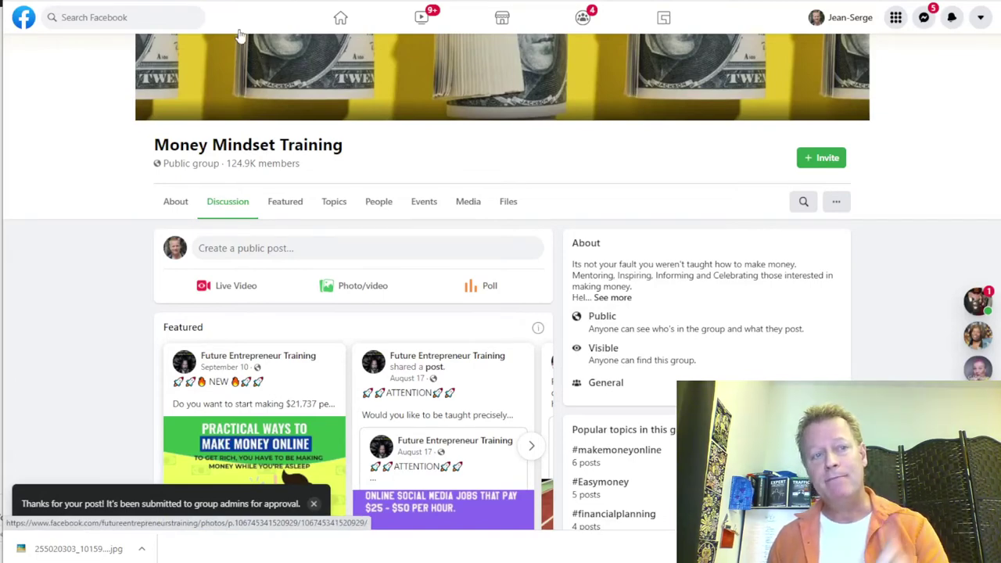
Switch to the Make Money Online group's page and check whether posting is possible there.
key("alt+Left")
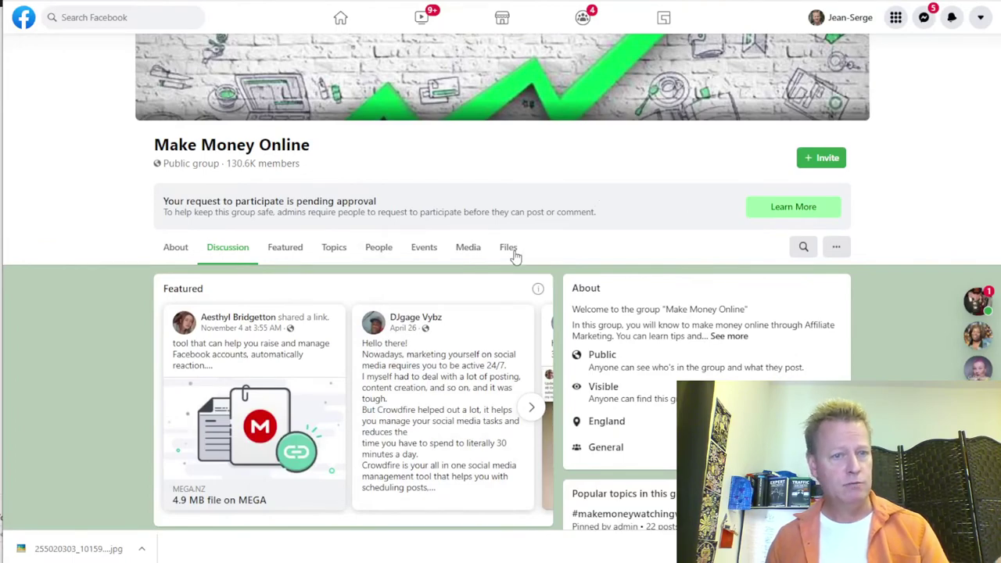
Switch to "Make Money Online - Work From Home Opportunities" and post the sunrise photo with the text "Good morning! Who's ready to start their day?".
scroll(516, 252, "down", 3)
scroll(514, 257, "up", 3)
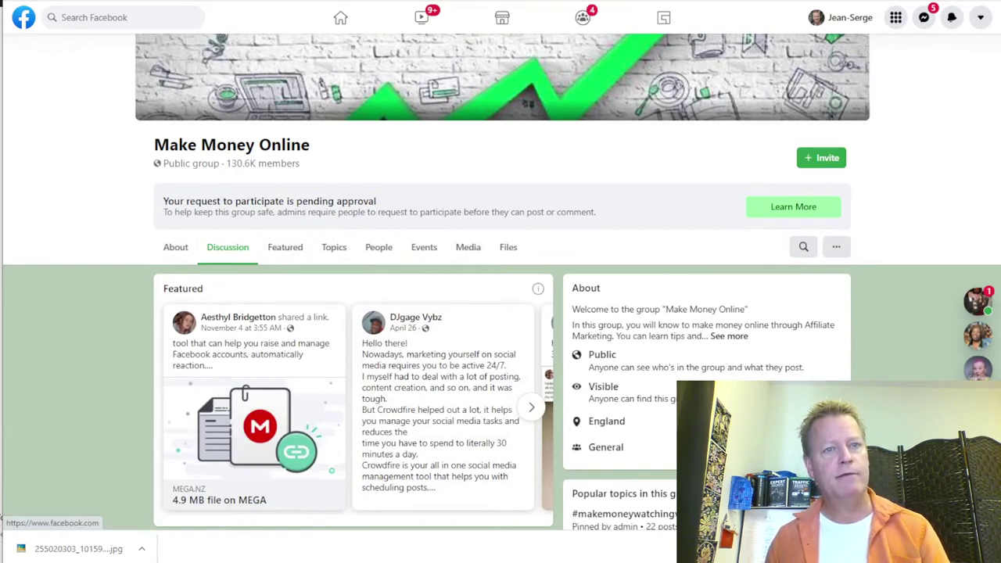
key("alt+Left")
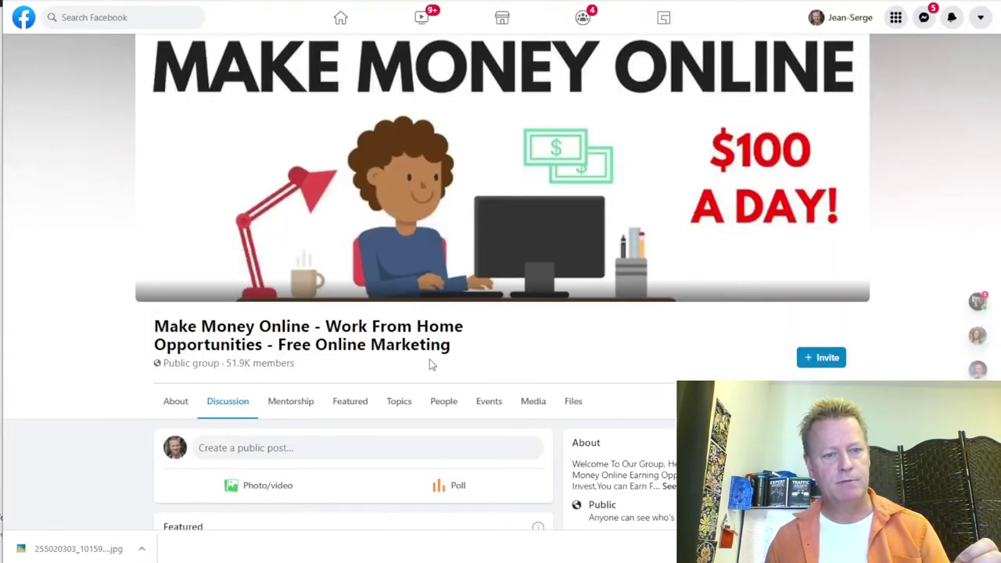
scroll(430, 362, "down", 3)
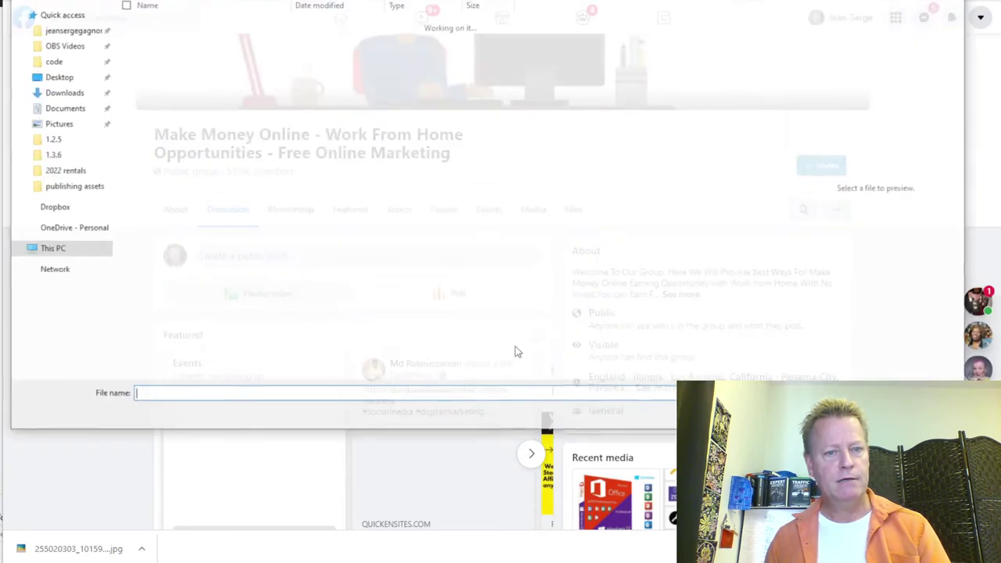
double_click(179, 40)
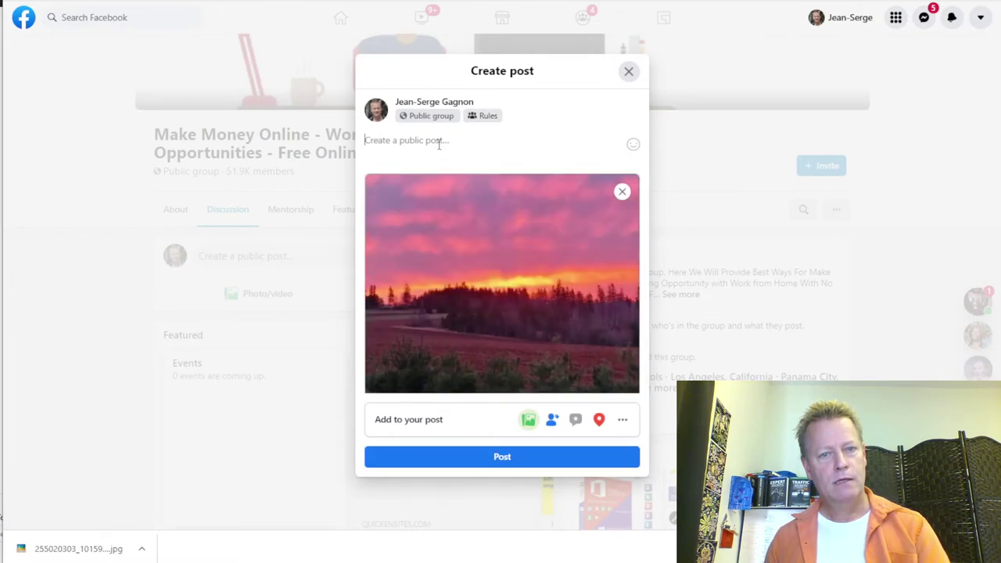
type("Good morning! Who's ready to start their day?")
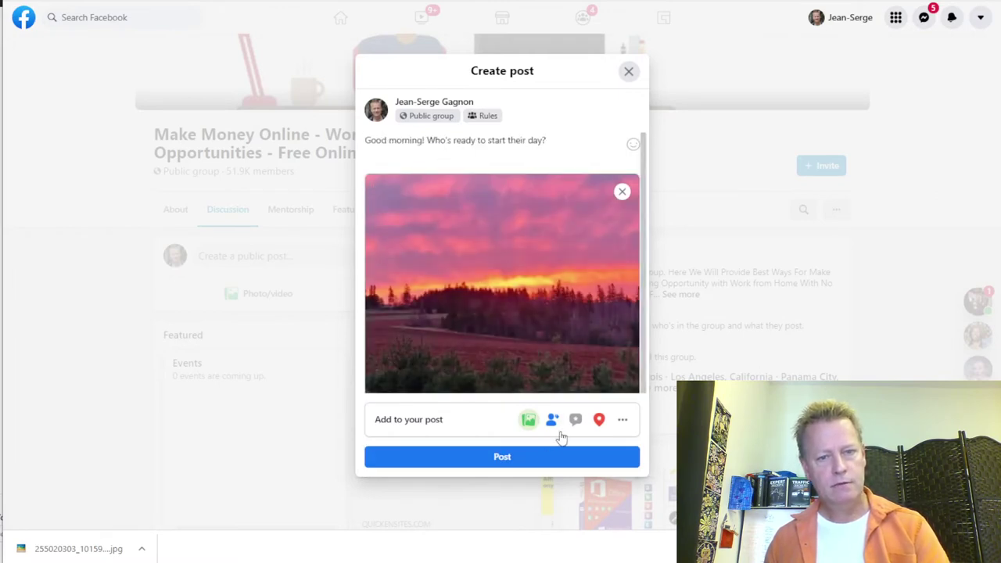
left_click(523, 459)
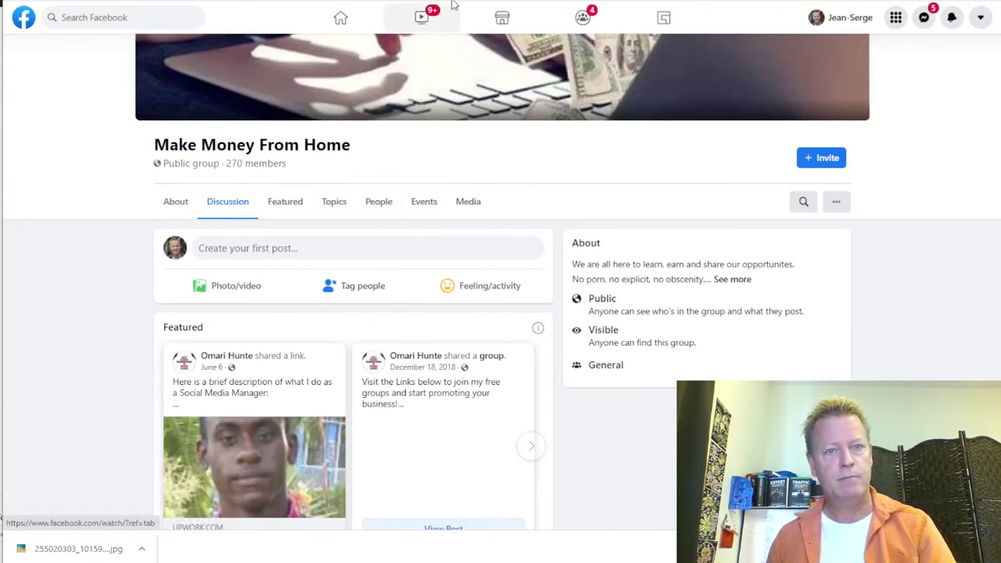
Look through the recent posts in the Make Money From Home group to see who posts there and how much engagement they get.
scroll(522, 352, "down", 15)
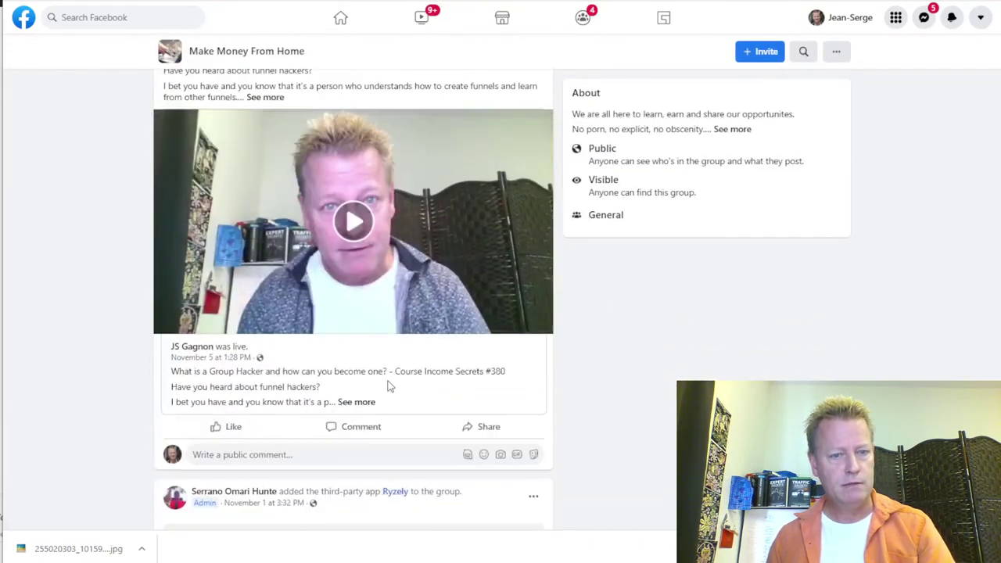
scroll(389, 387, "down", 15)
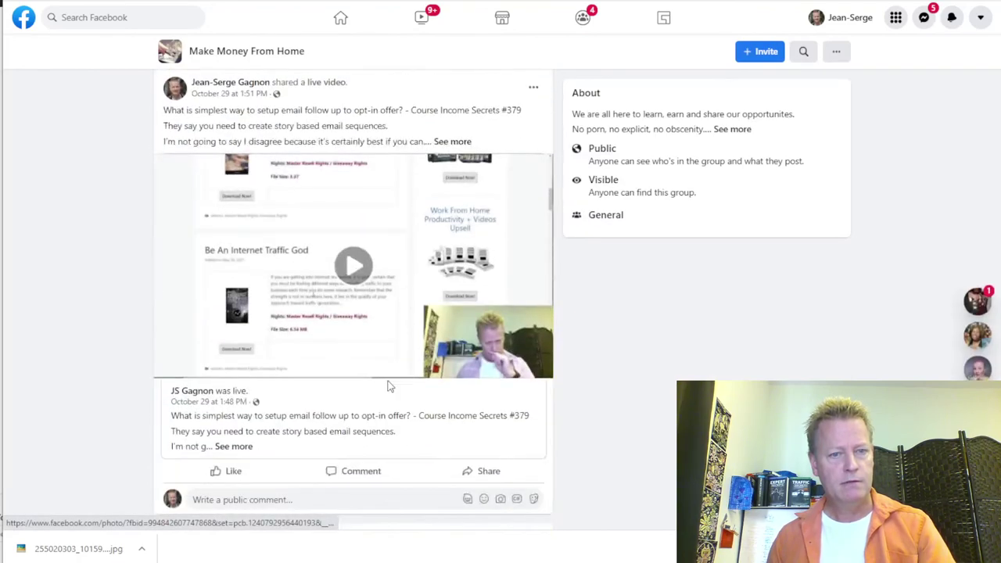
scroll(389, 387, "down", 10)
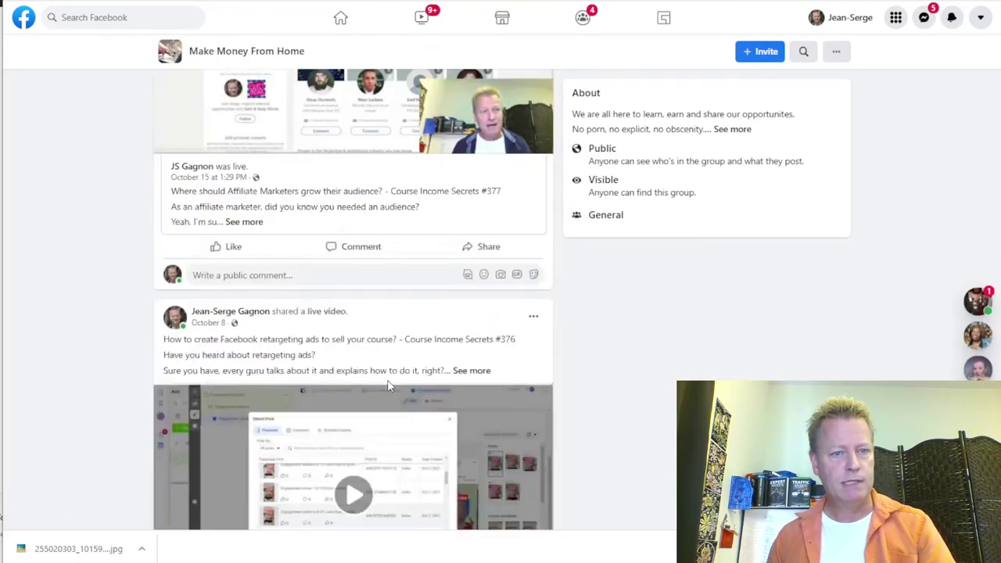
scroll(388, 387, "up", 20)
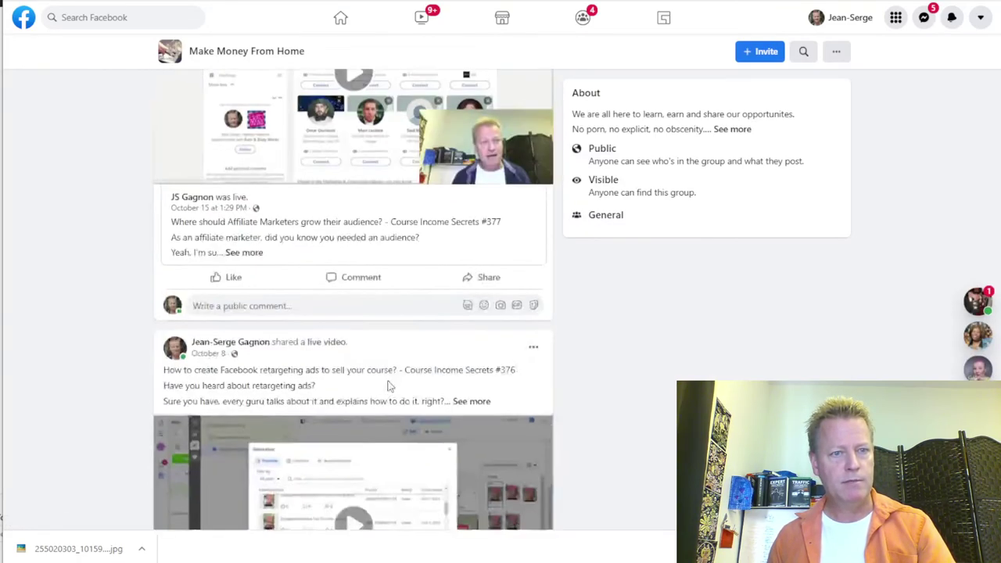
scroll(388, 386, "down", 10)
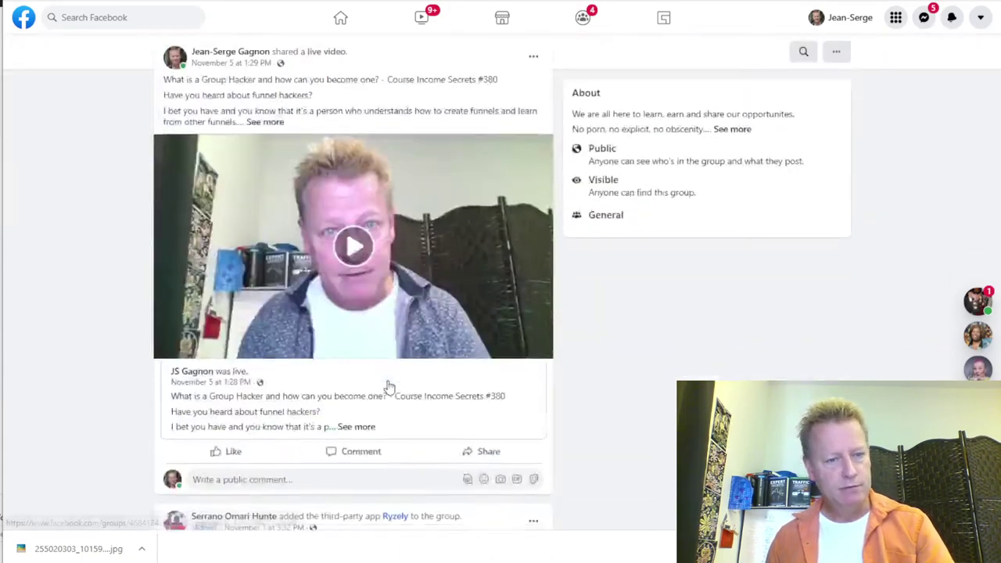
scroll(386, 387, "up", 2)
scroll(369, 353, "down", 1)
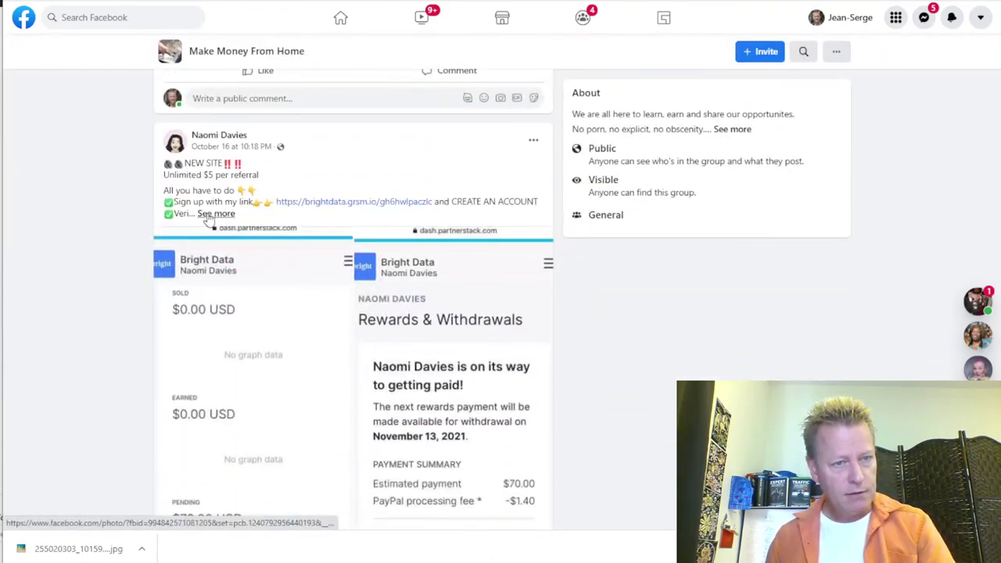
scroll(361, 384, "down", 5)
scroll(359, 385, "down", 4)
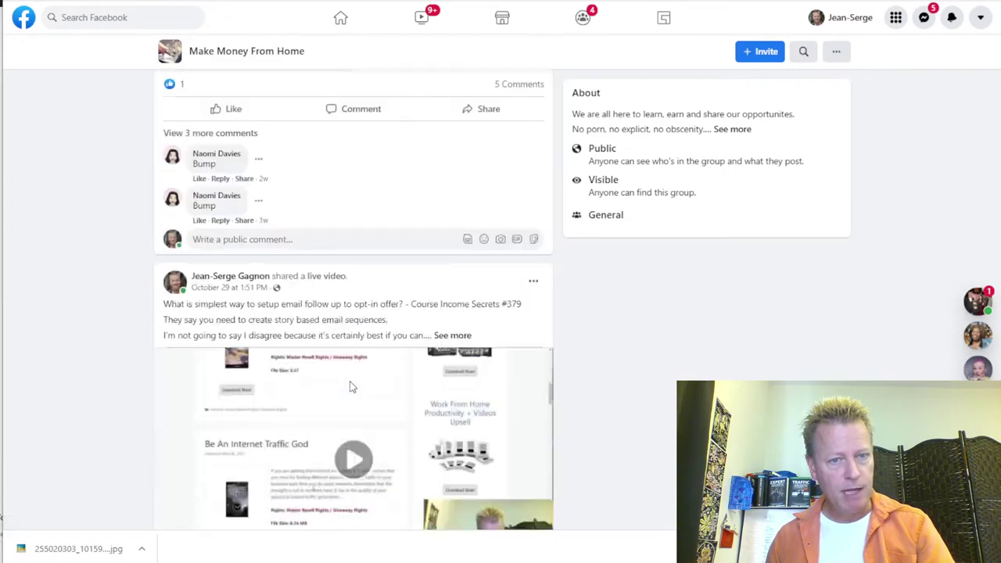
scroll(351, 386, "up", 15)
scroll(351, 387, "up", 5)
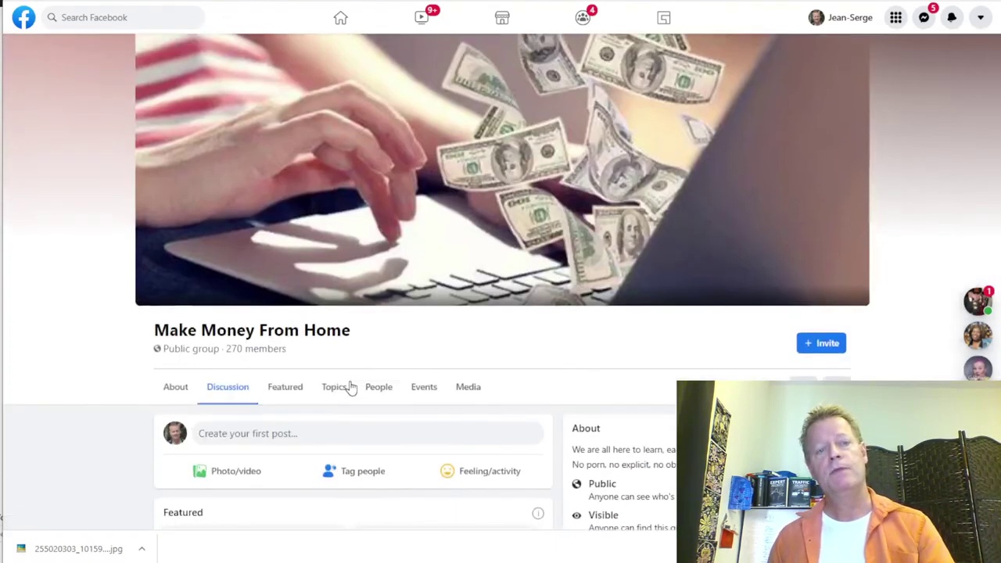
Publish a post in Make Money From Home with the downloaded sunrise photo and the text "Good morning! Who's ready to start their day?".
left_click(236, 476)
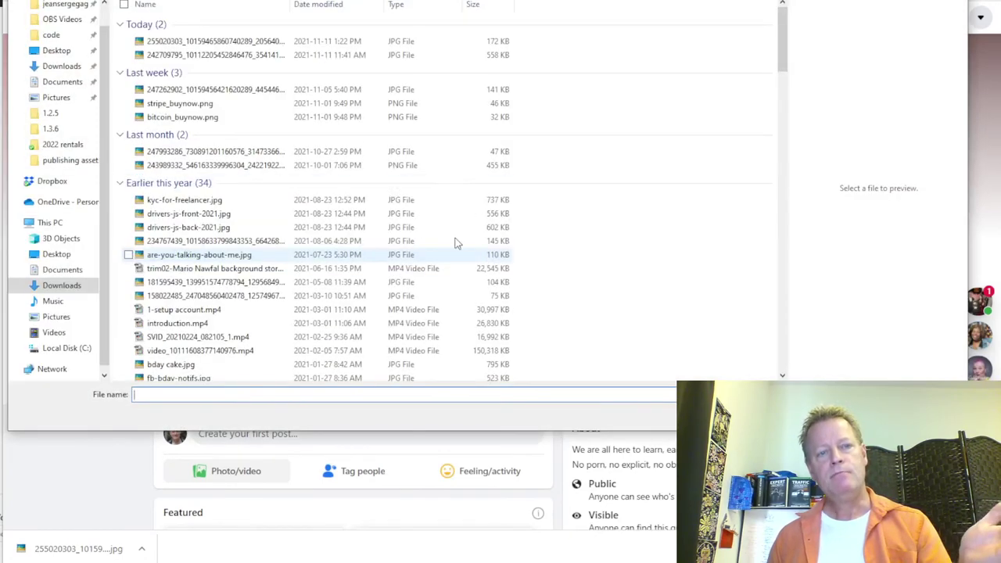
left_click(235, 42)
double_click(237, 42)
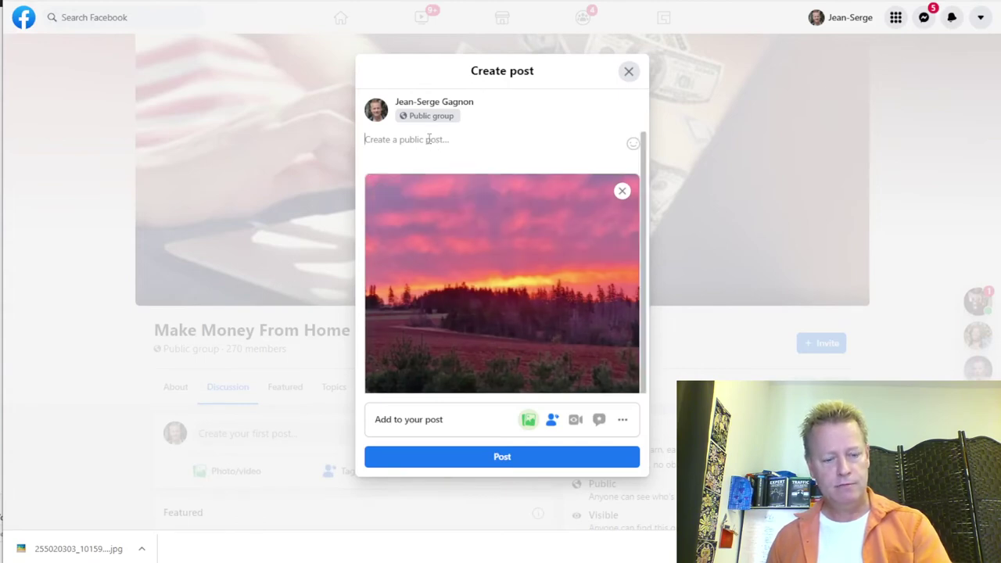
type("Good morning! Who's ready to start their day?")
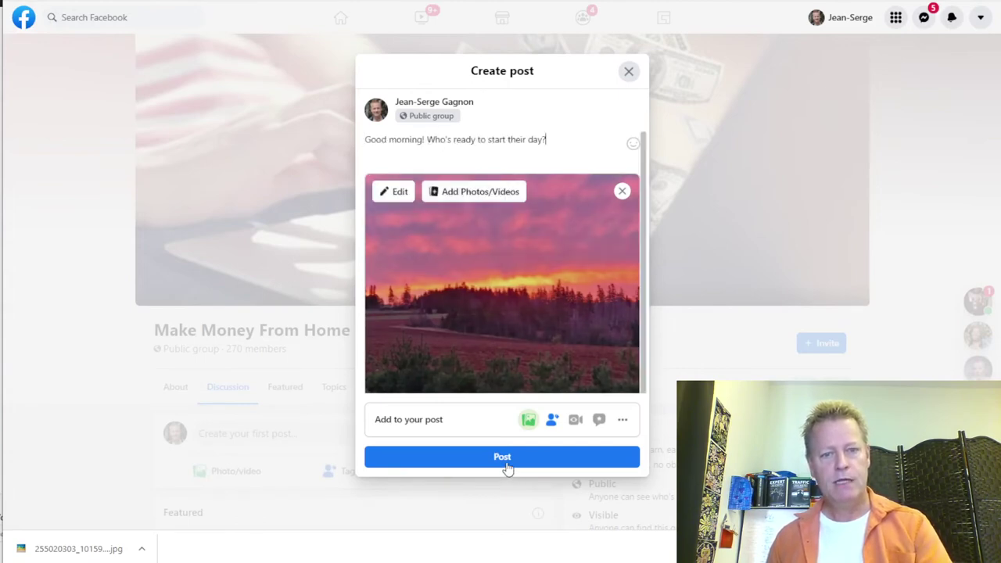
key("ctrl+Return")
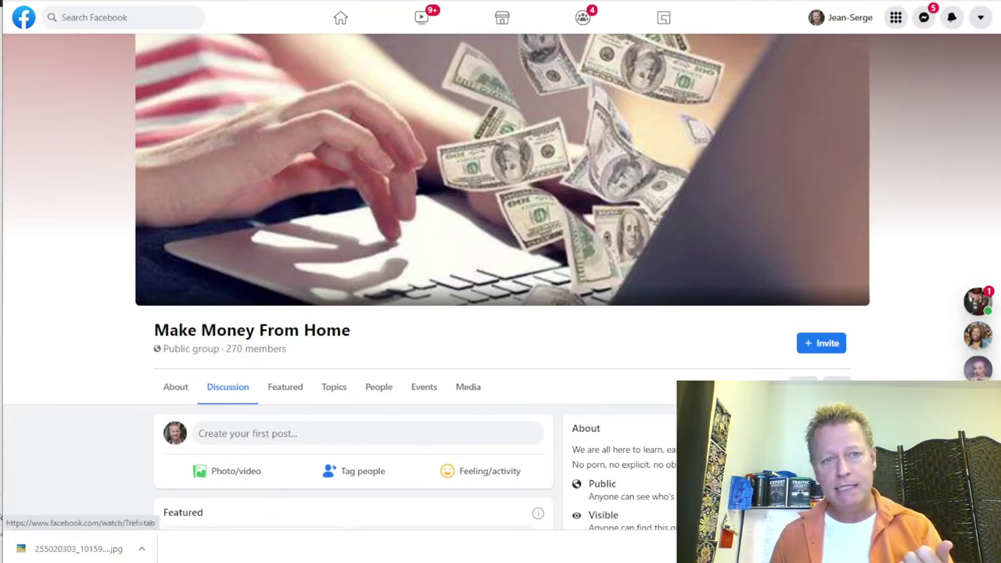
Switch to Make Money Online World and publish the sunrise photo there with the text "Good morning! Who's ready to start their day?".
key("alt+Left")
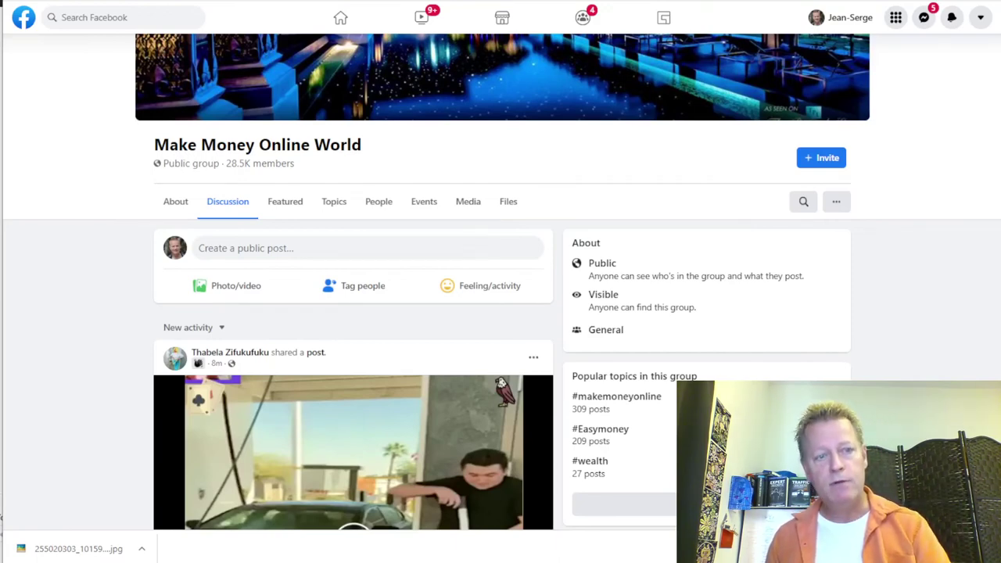
left_click(248, 286)
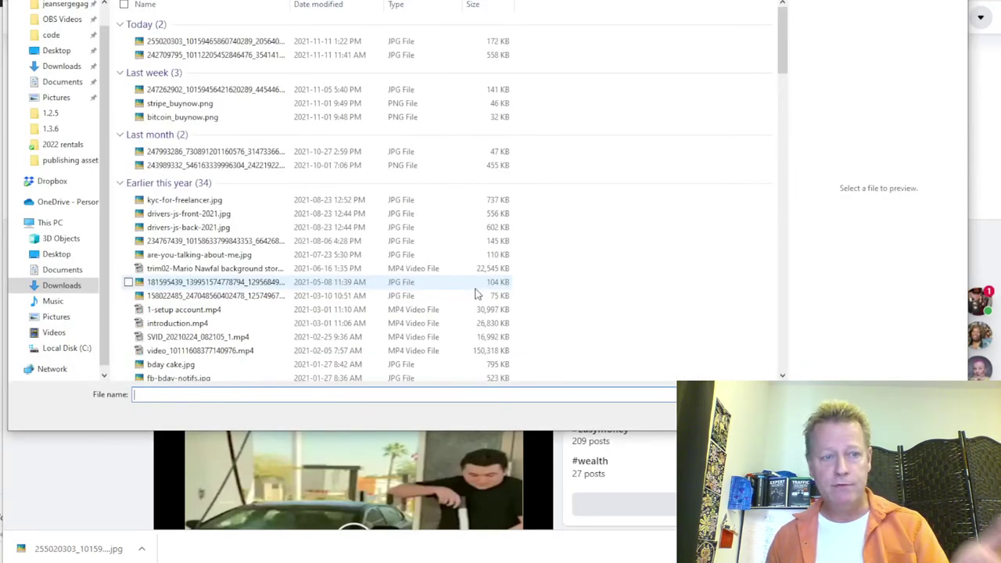
double_click(304, 43)
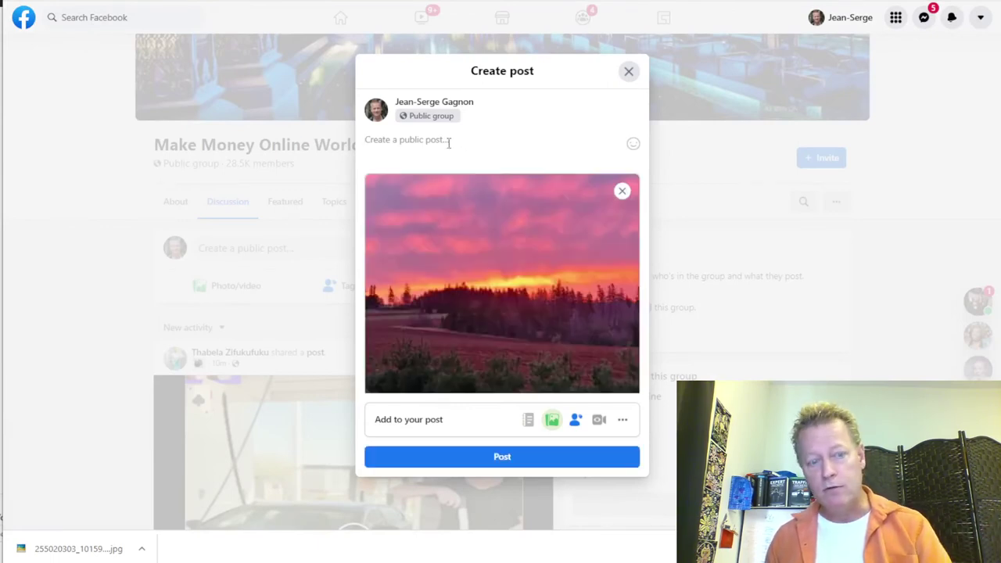
mouse_move(491, 205)
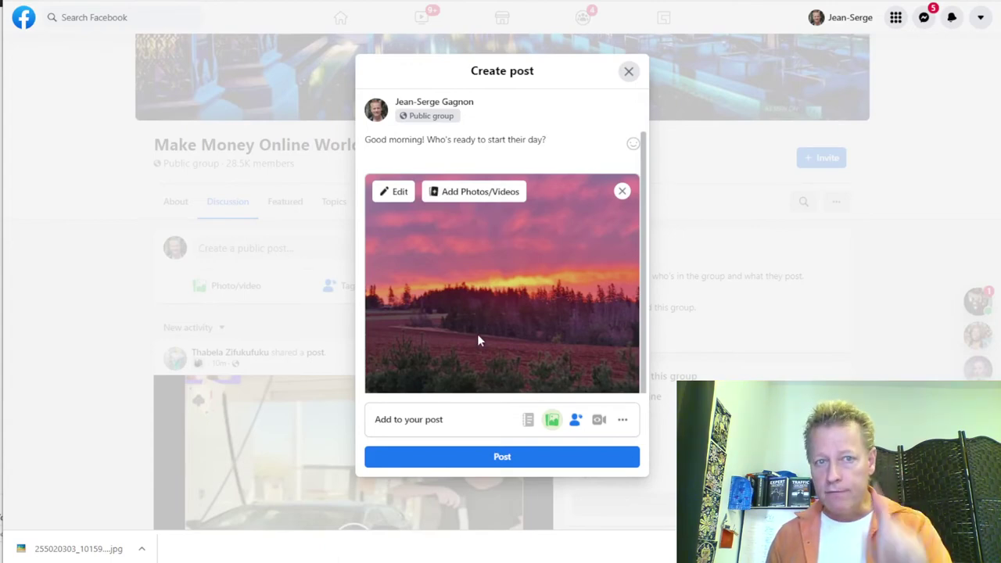
left_click(485, 460)
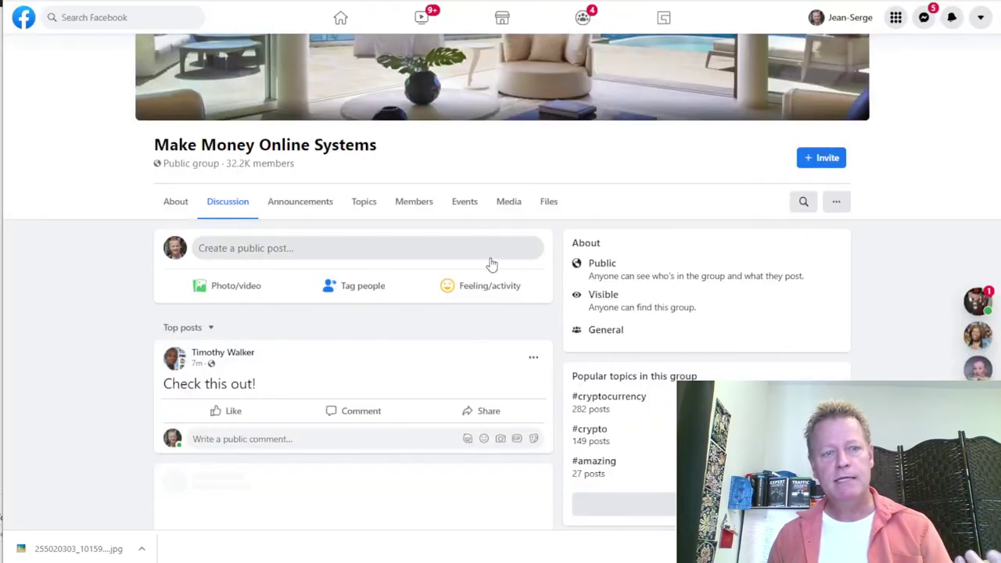
Publish a post in Make Money Online Systems with the sunrise photo and the text "Good morning! Who's ready to start their day?".
left_click(239, 296)
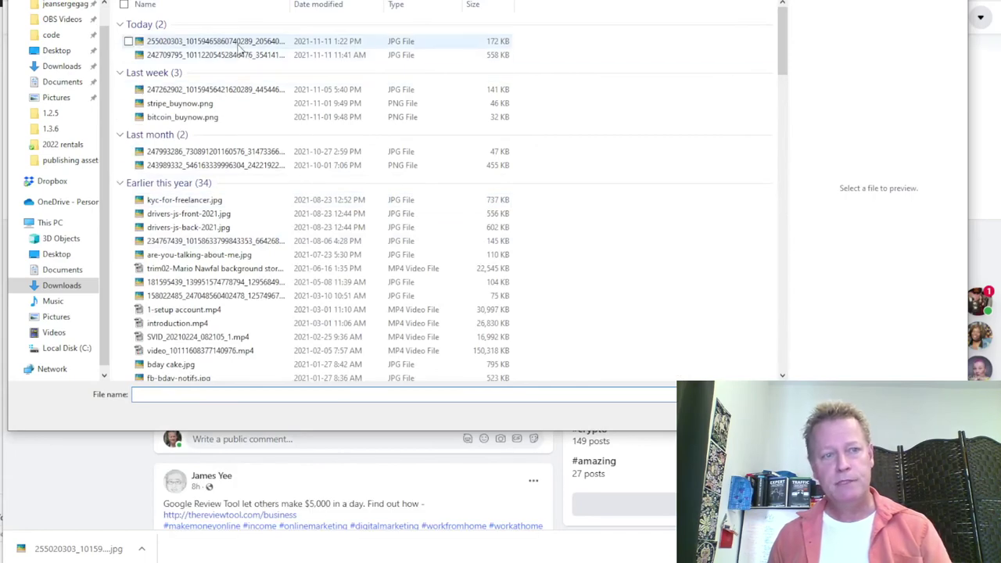
double_click(196, 41)
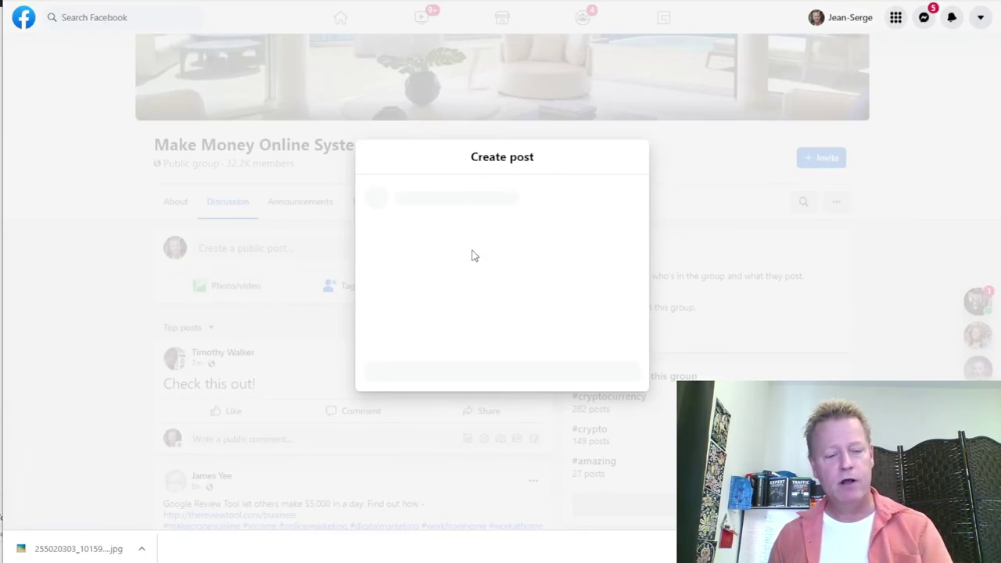
type("Good morning! Who's ready to start their day?")
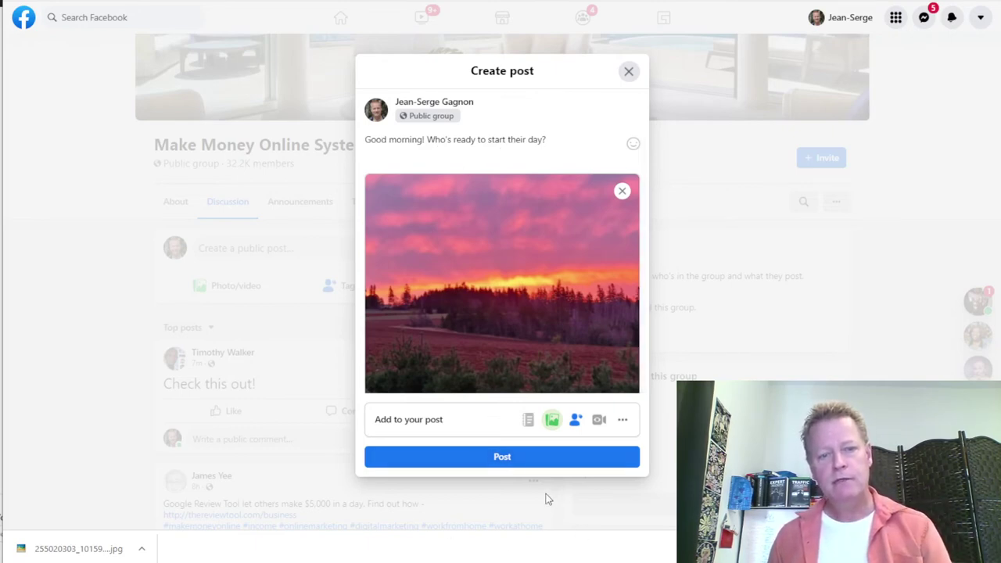
left_click(502, 458)
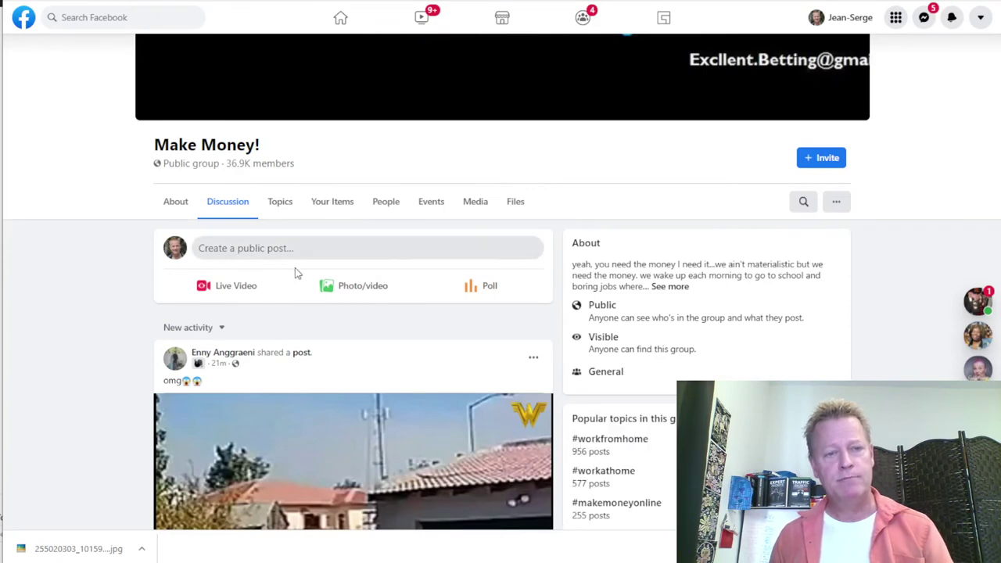
Publish a post in the "Make Money!" group with the sunrise photo and the text "Good morning! Who's ready to start their day?".
left_click(417, 283)
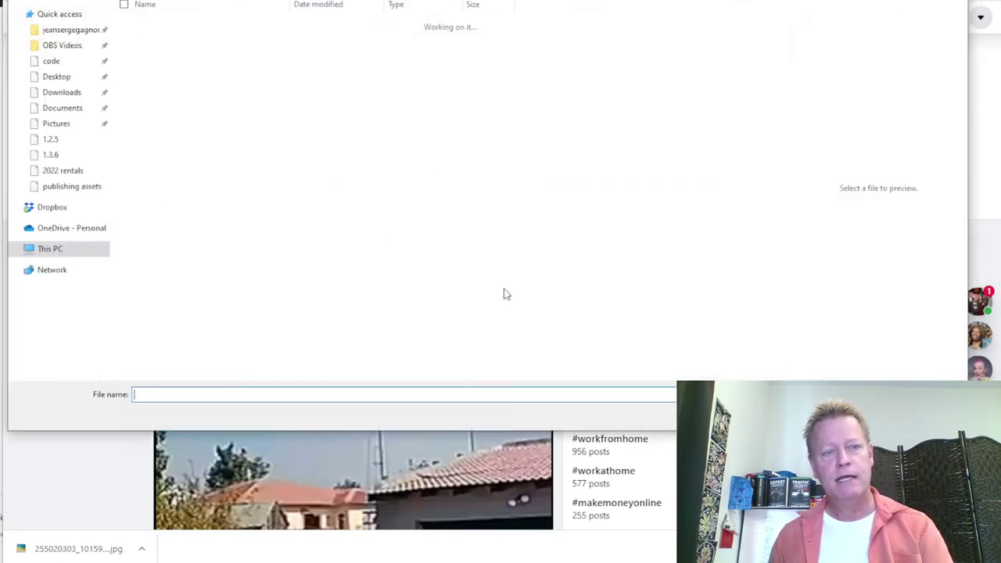
left_click(174, 43)
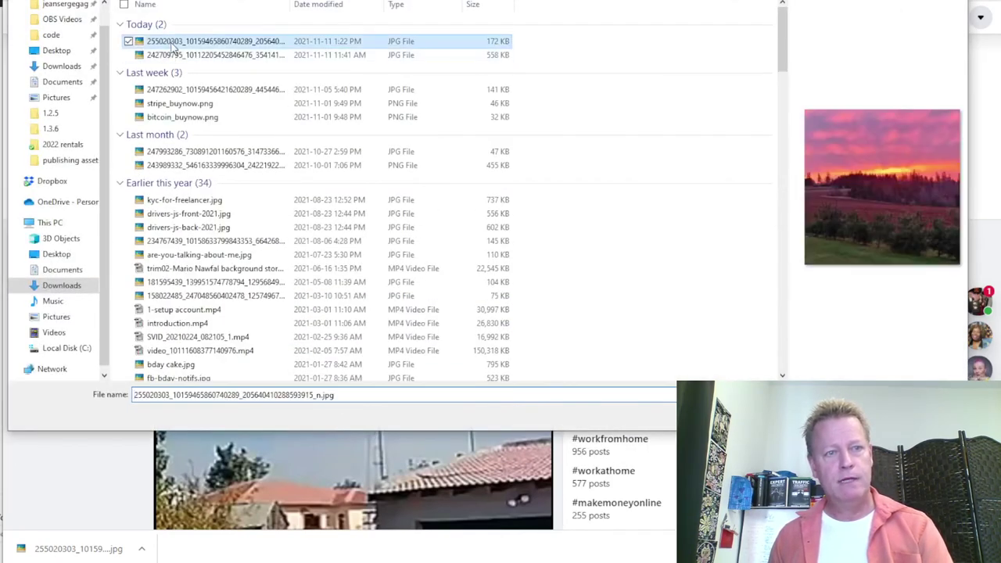
double_click(173, 43)
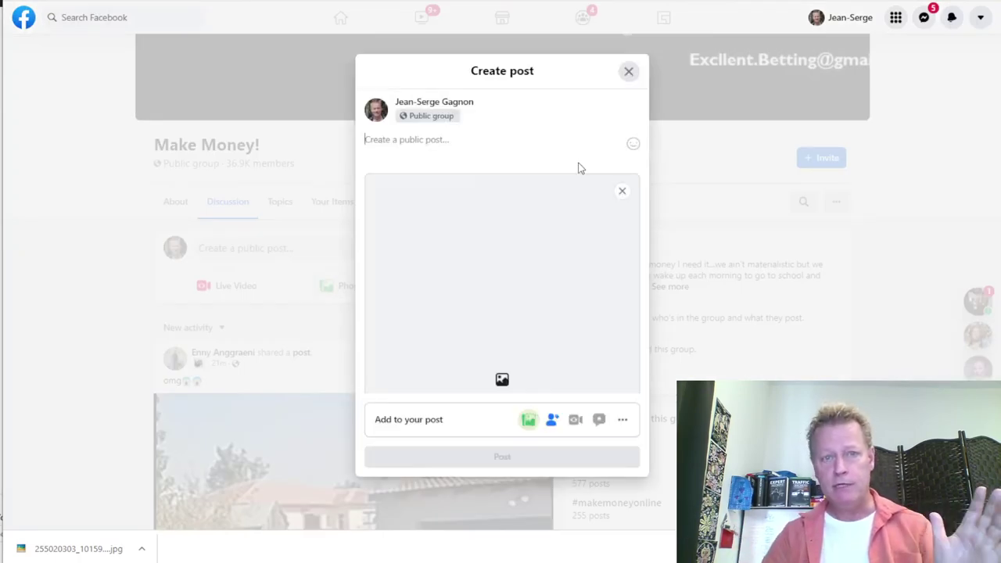
left_click(458, 141)
type("Good morning! Who's ready to start their day?")
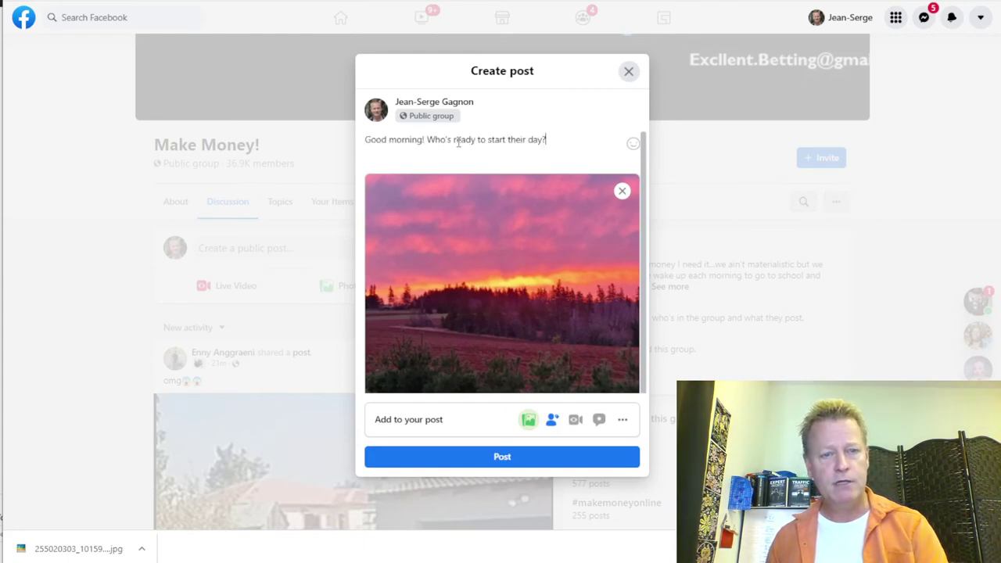
left_click(504, 458)
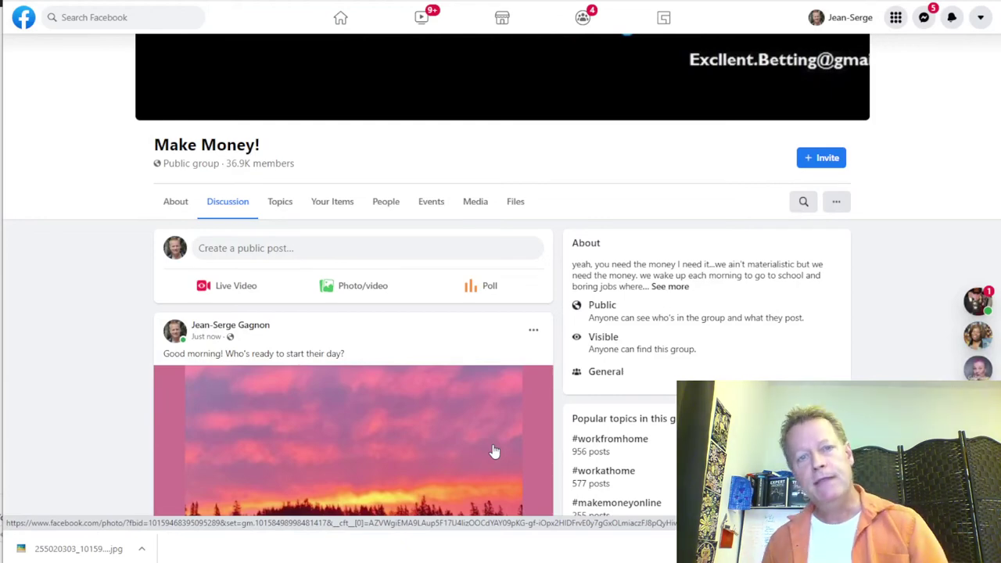
Switch to Generate Leads And Traffic Make Money and publish the sunrise photo with the text "Good morning! Who's ready to start their day?".
key("alt+Left")
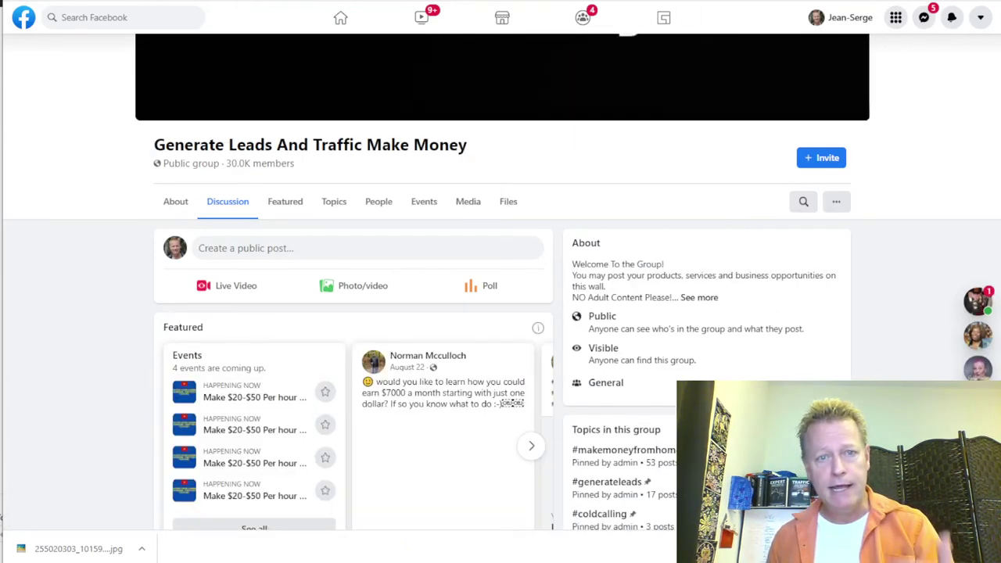
left_click(366, 286)
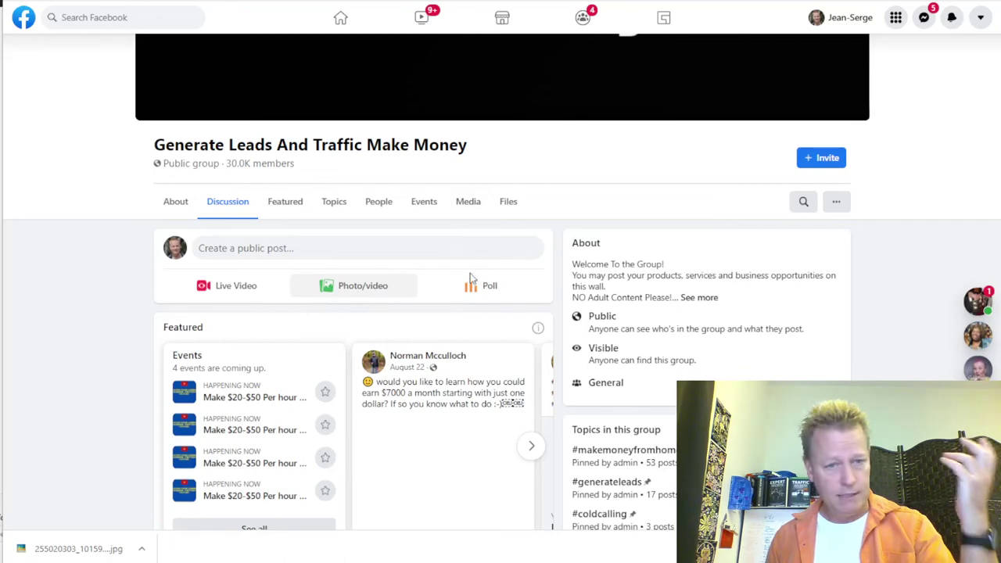
left_click(207, 43)
double_click(207, 46)
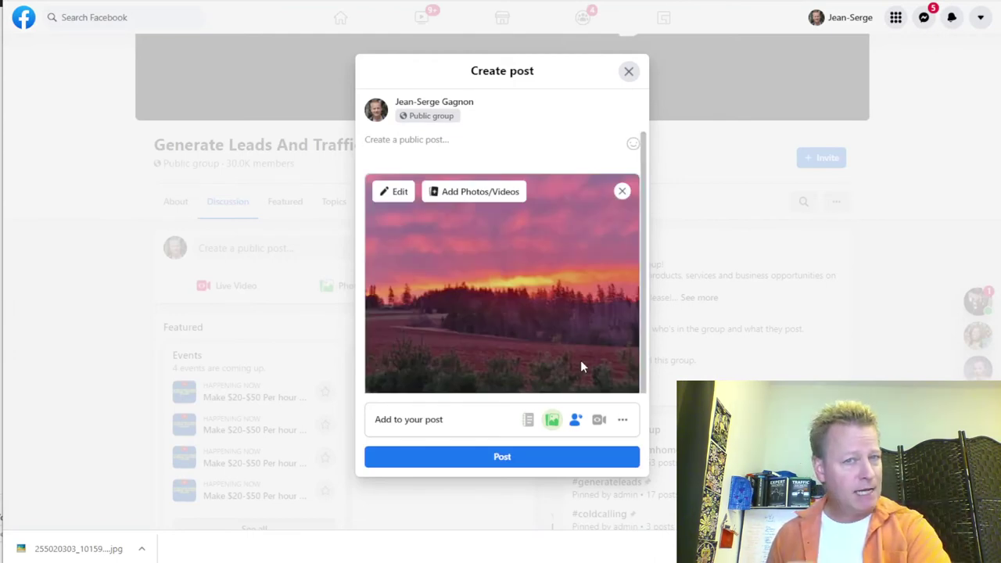
left_click(426, 143)
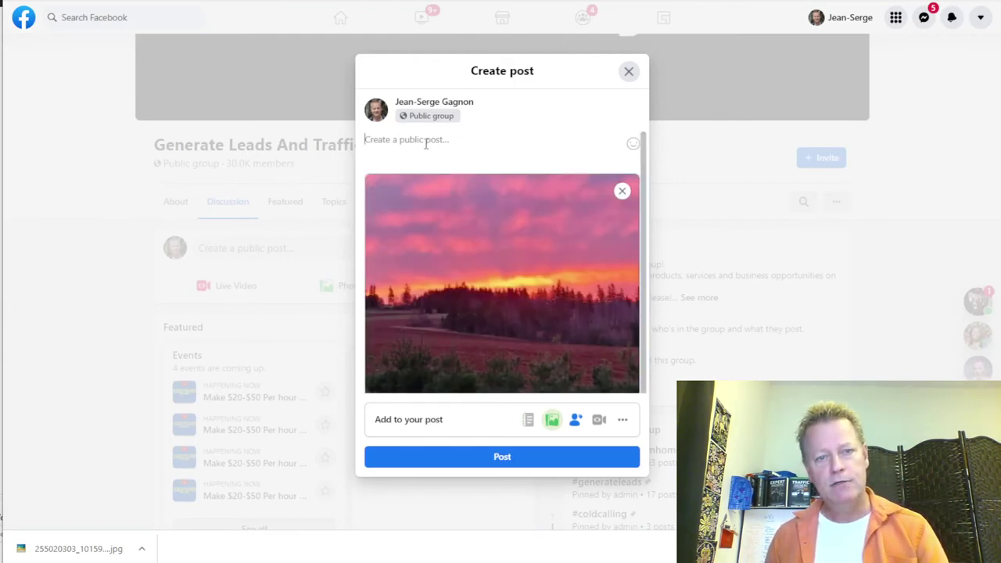
type("Good morning! Who's ready to start their day?")
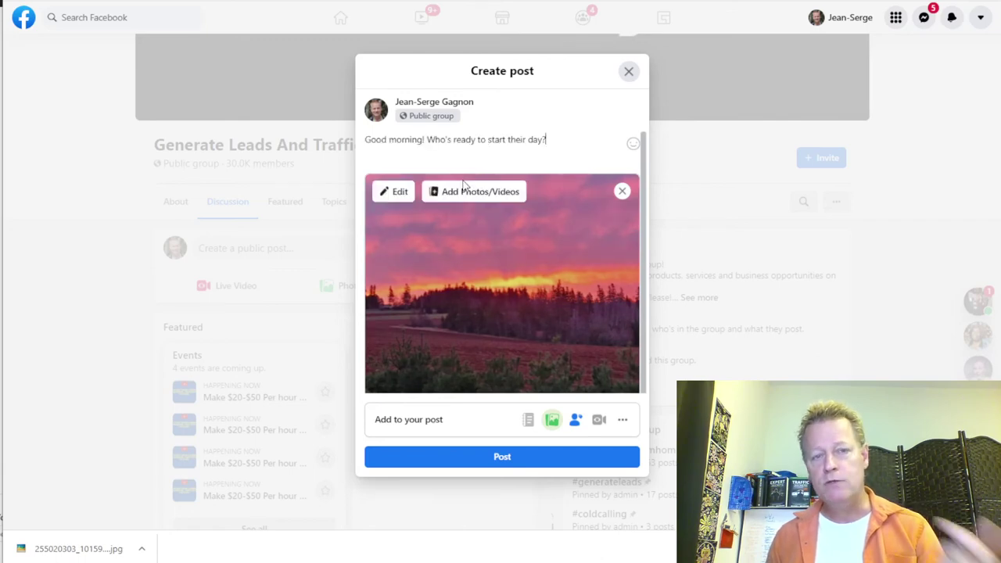
left_click(504, 460)
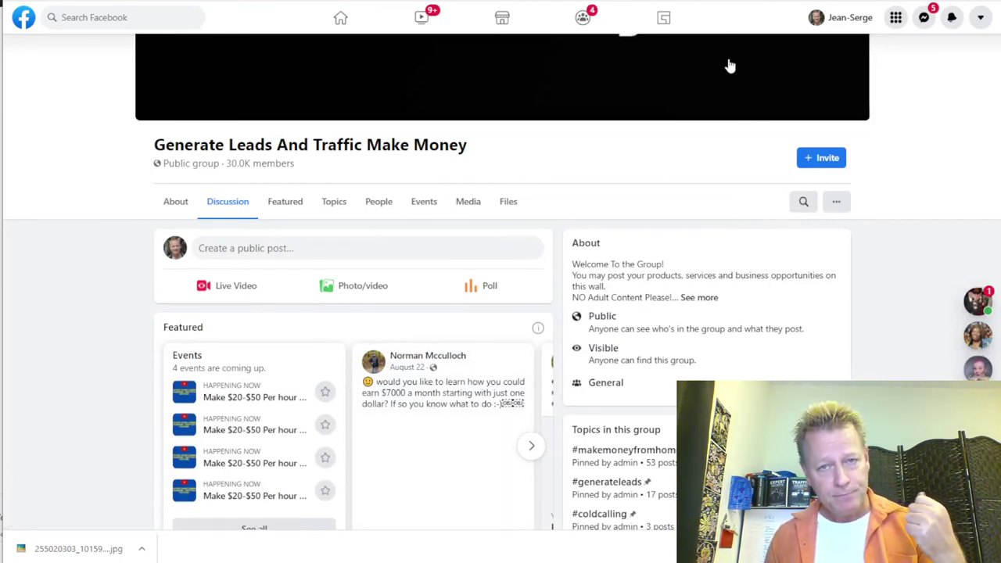
Switch to Success in makeing money online and publish the sunrise photo with the text "Good morning! Who's ready to start their day?".
key("F5")
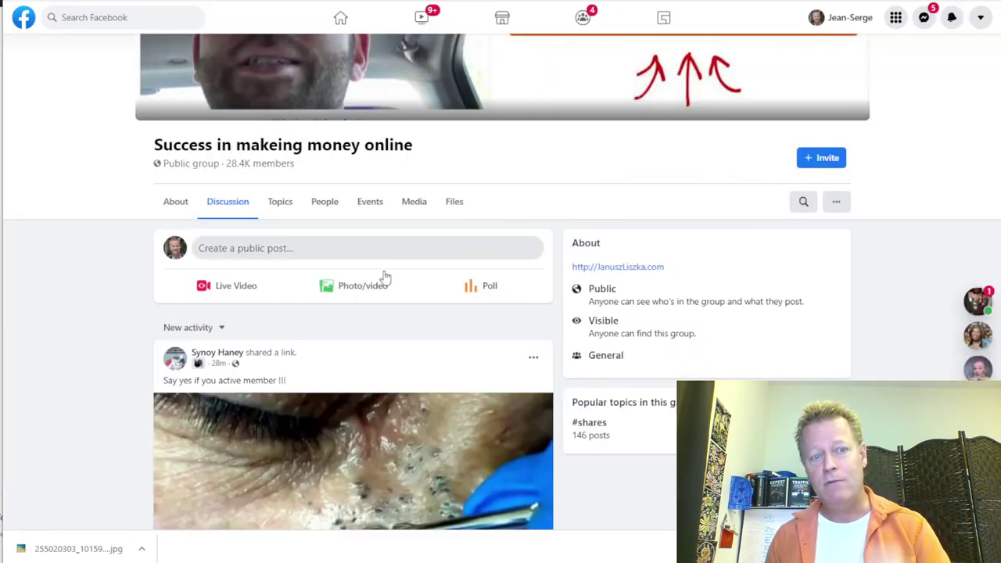
left_click(352, 298)
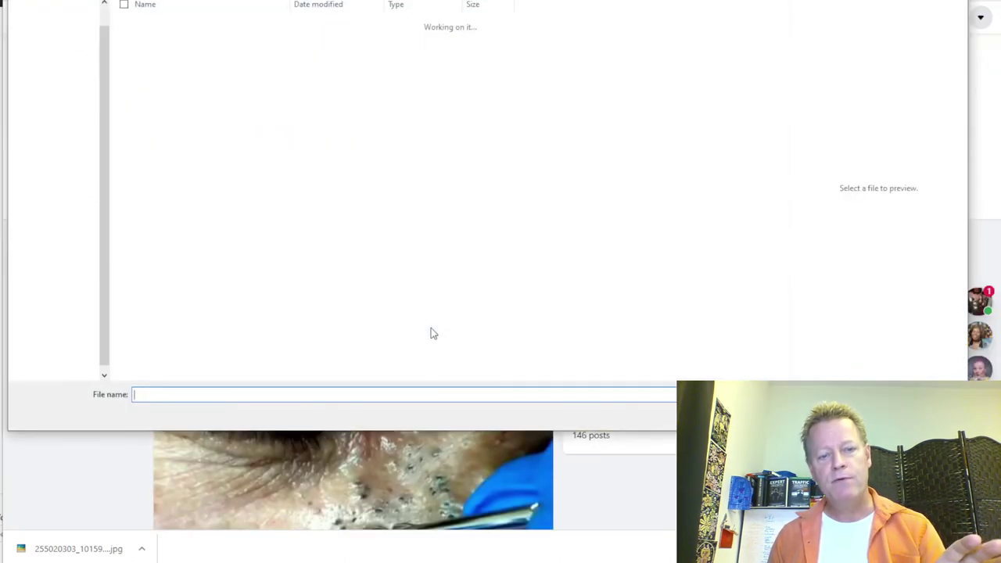
double_click(211, 41)
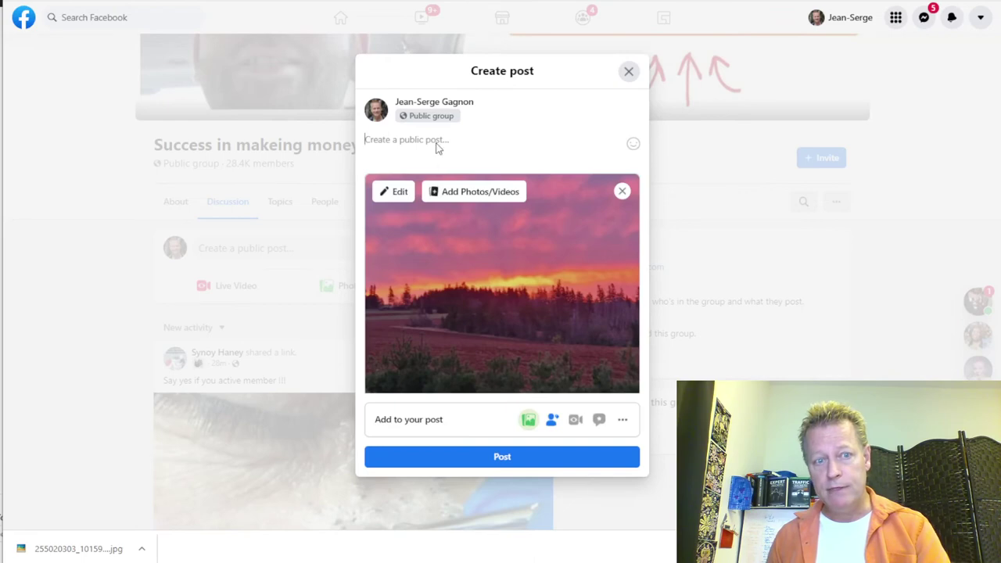
type("Good morning! Who's ready to start their day?")
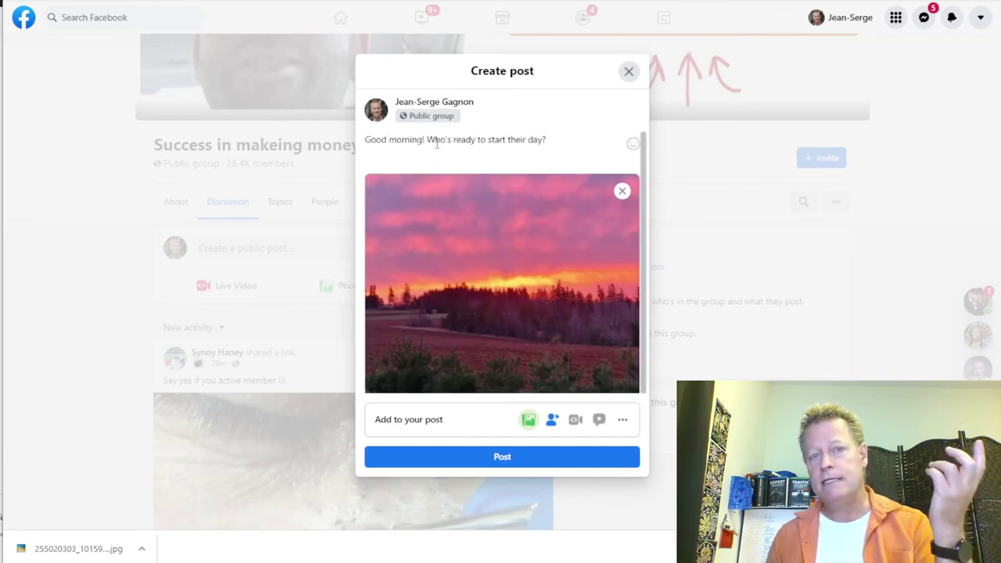
left_click(503, 457)
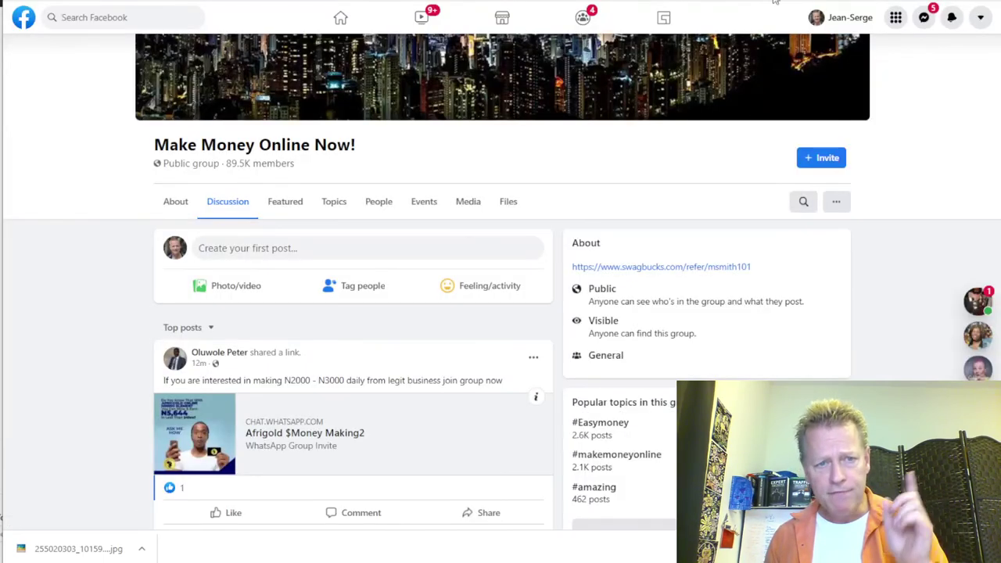
Publish a post in Make Money Online Now! with the text "Good morning! Who's ready to start their day?" and the sunrise photo.
left_click(261, 253)
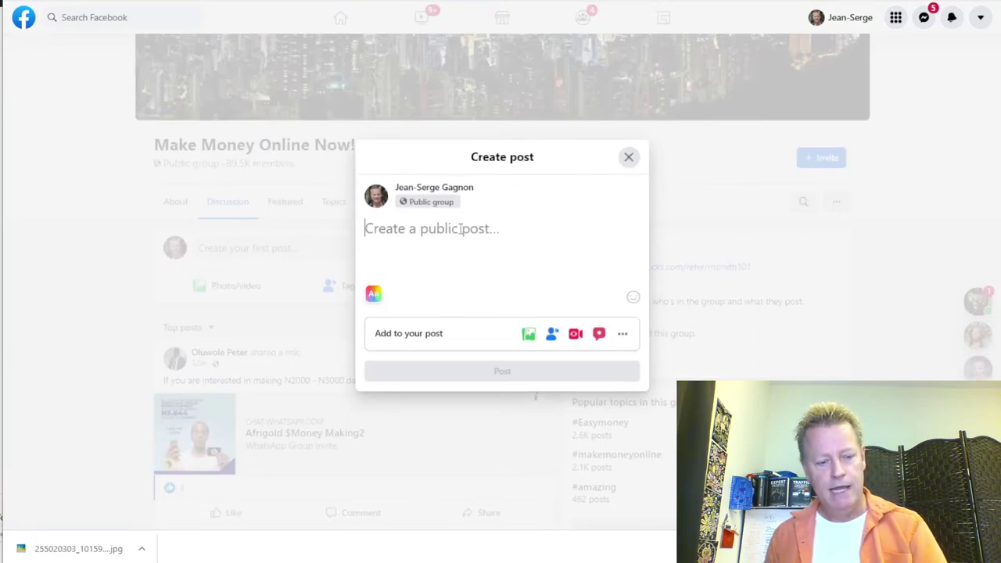
type("Good morning! Who's ready to start their day?")
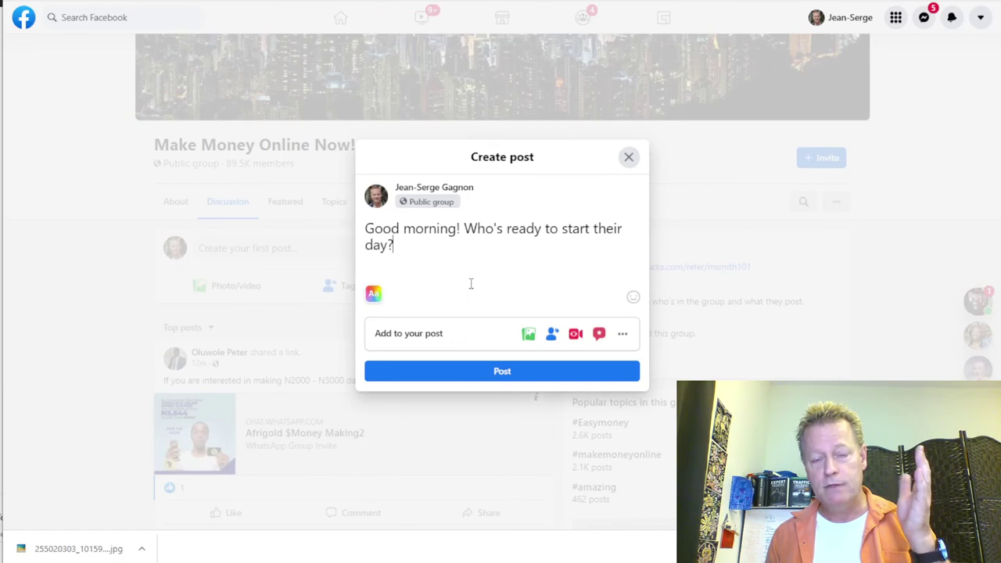
left_click(529, 334)
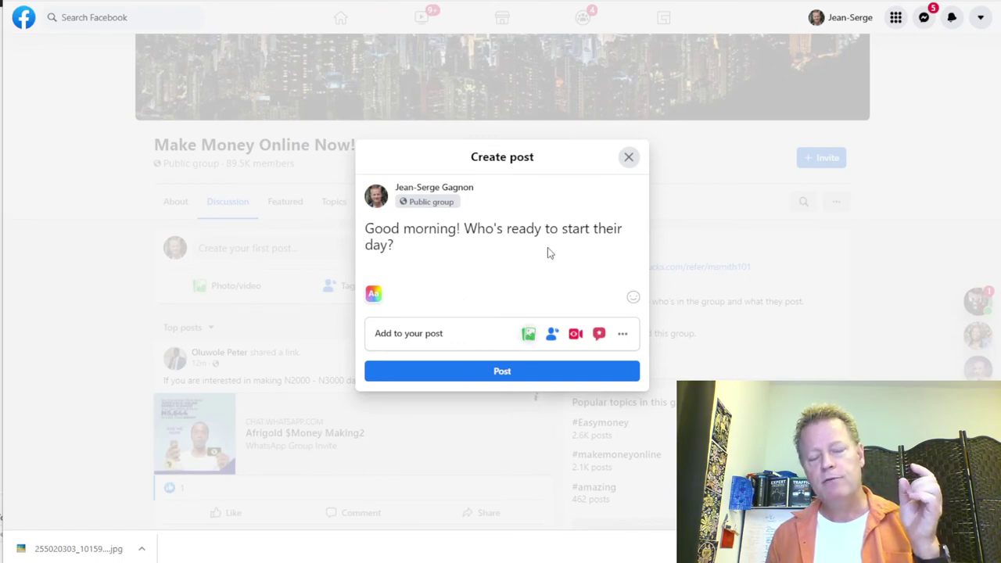
double_click(211, 40)
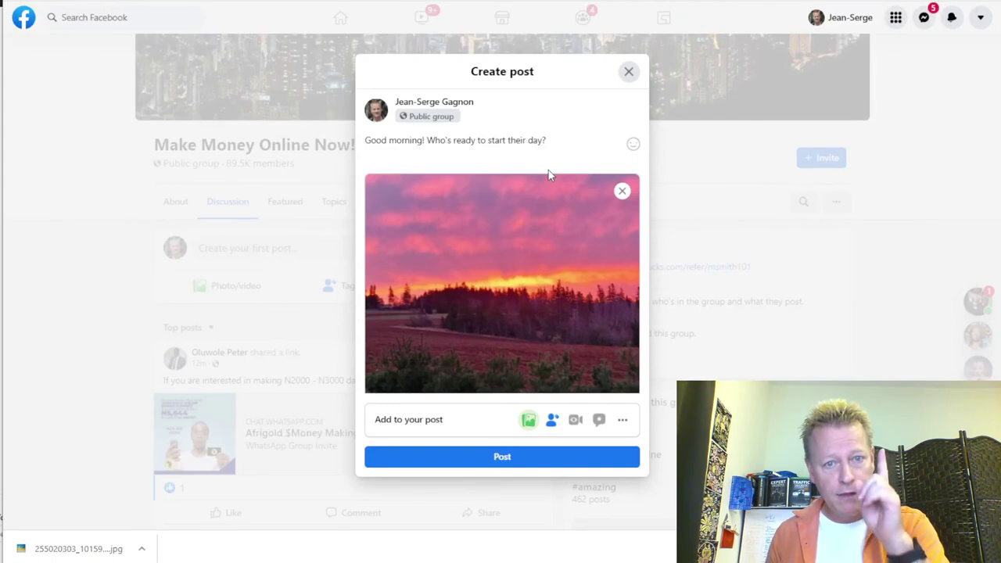
left_click(508, 459)
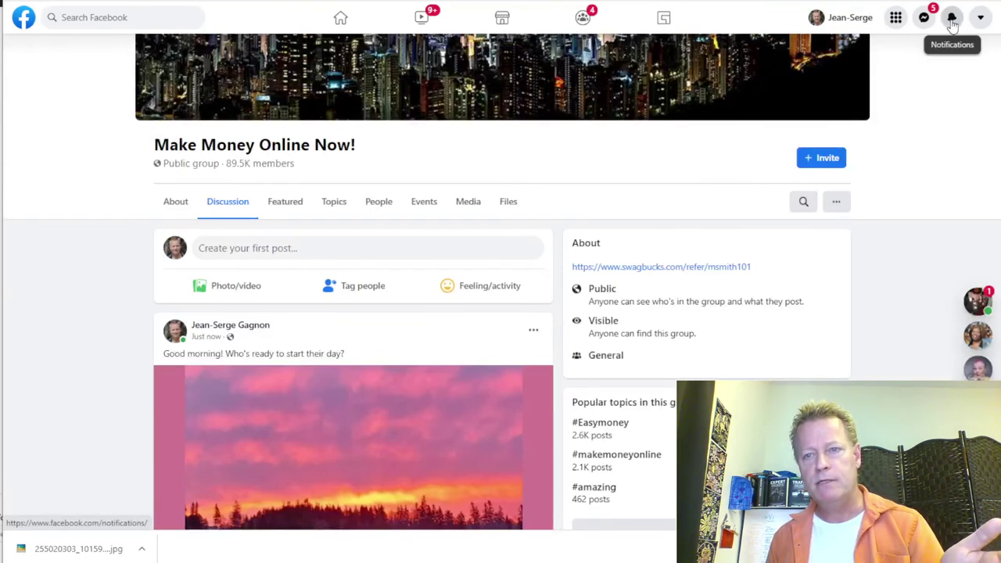
Check the recent notifications, open the personal profile, and check the notifications again there.
left_click(950, 18)
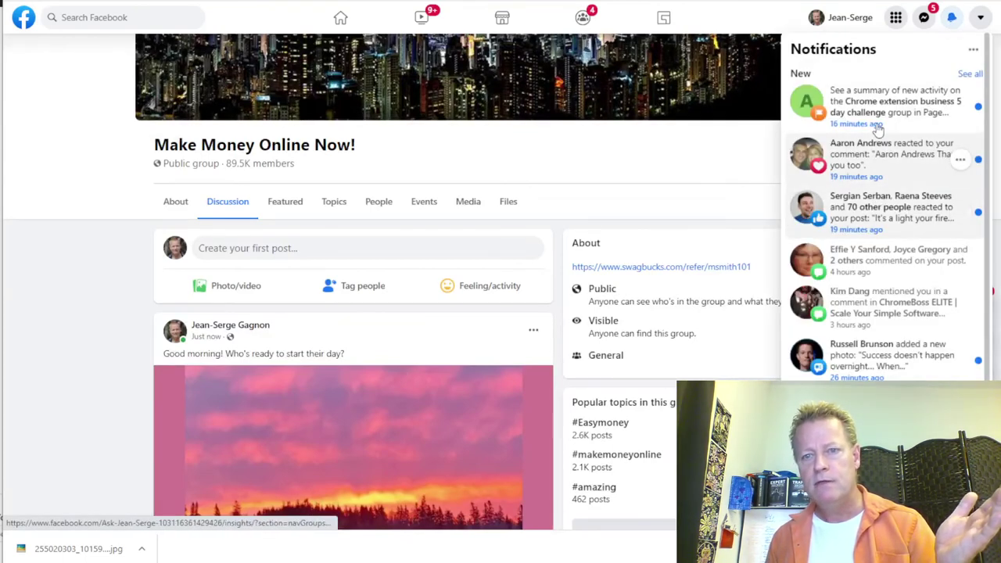
left_click(39, 162)
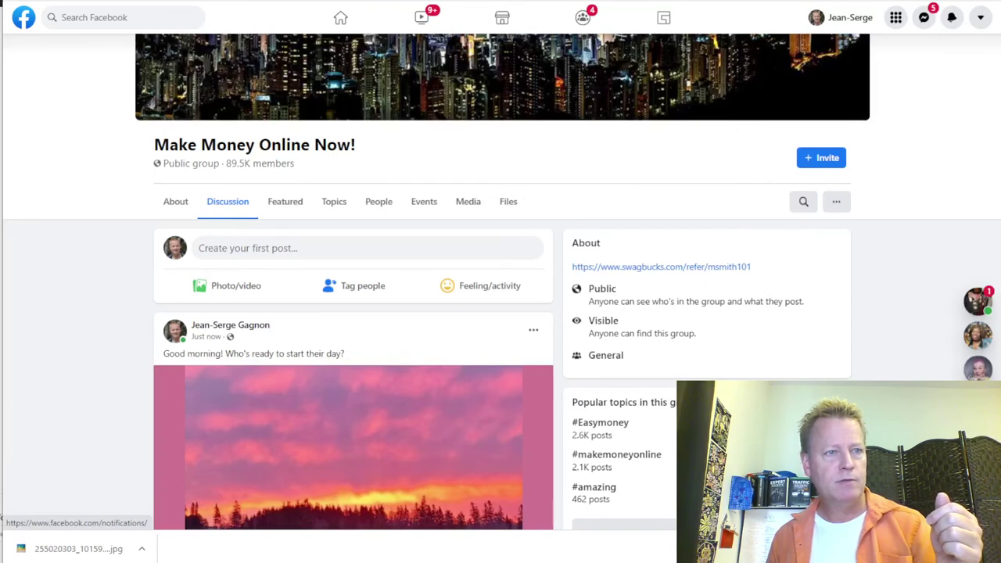
left_click(840, 17)
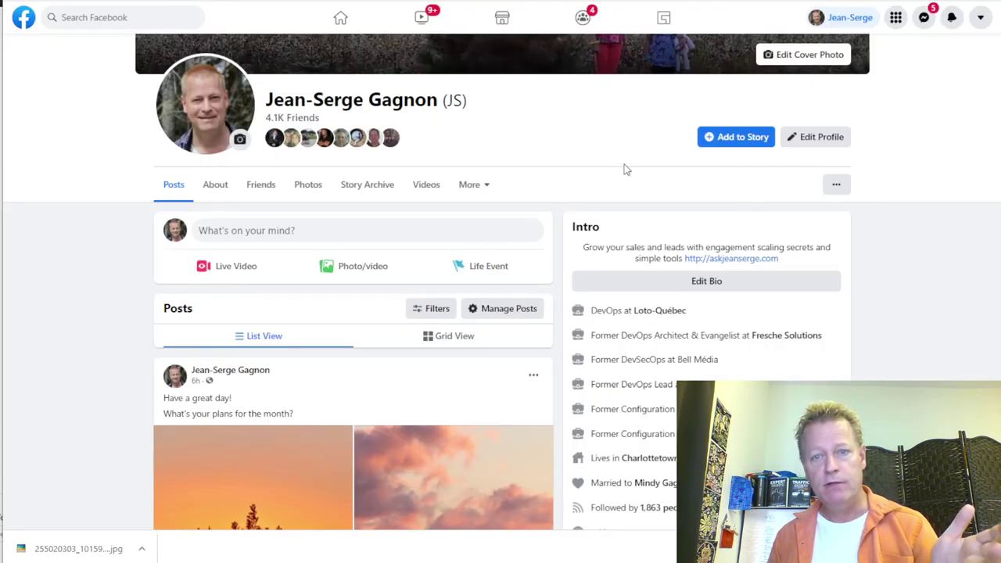
left_click(952, 19)
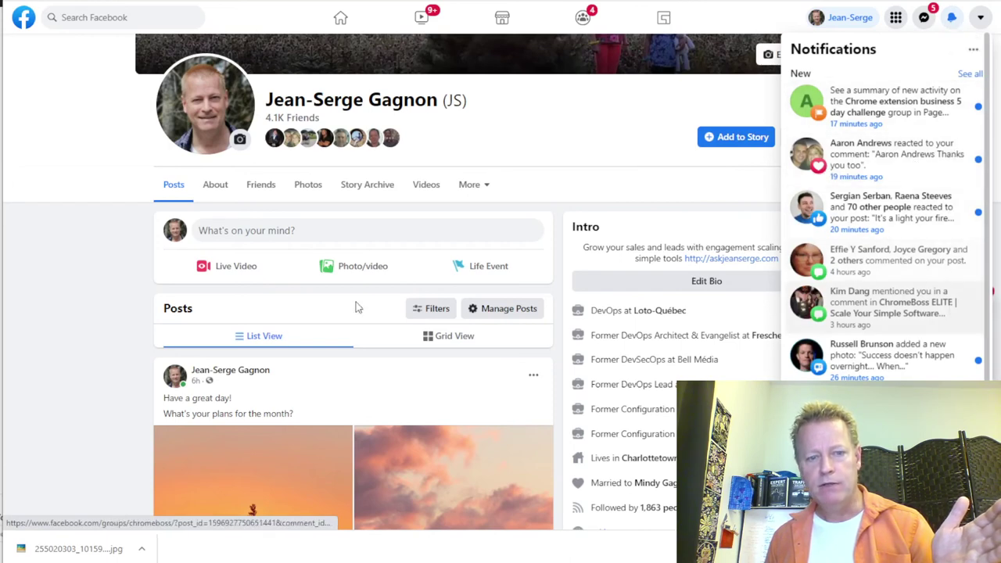
left_click(110, 185)
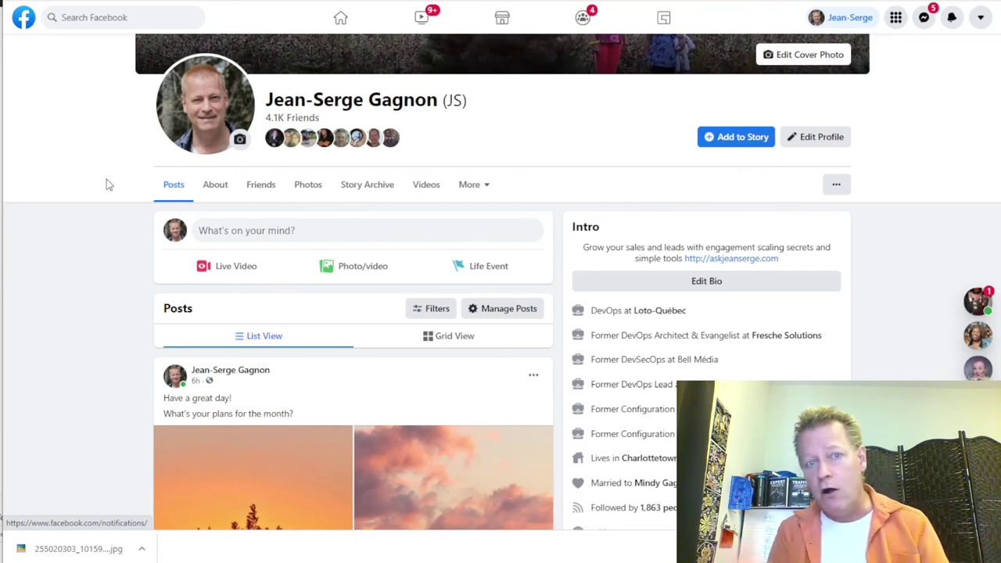
Examine the recent posts on the personal profile, comparing the reactions and comments on the sunrise photo post with those on the others.
scroll(417, 358, "down", 1)
scroll(485, 344, "down", 10)
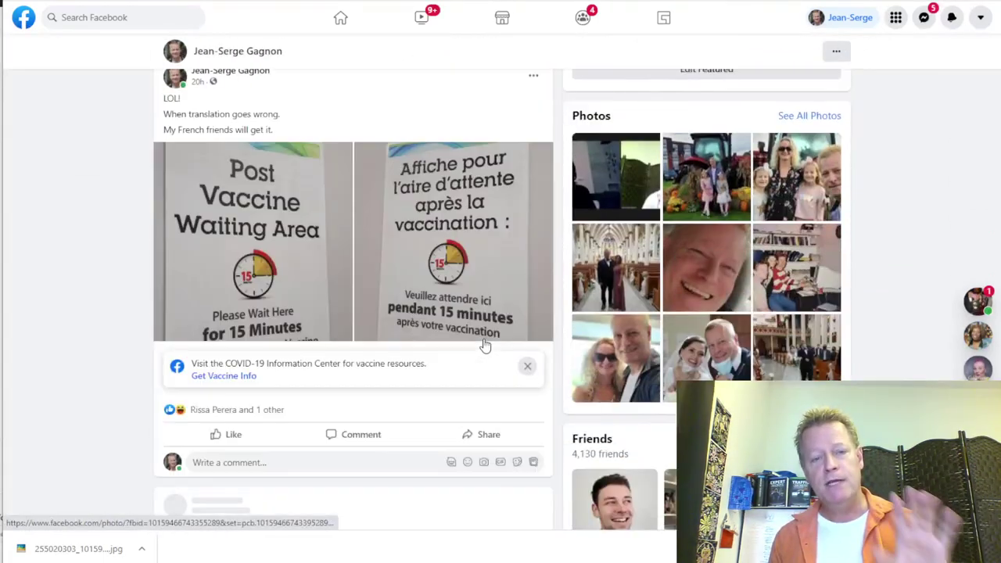
scroll(484, 346, "down", 10)
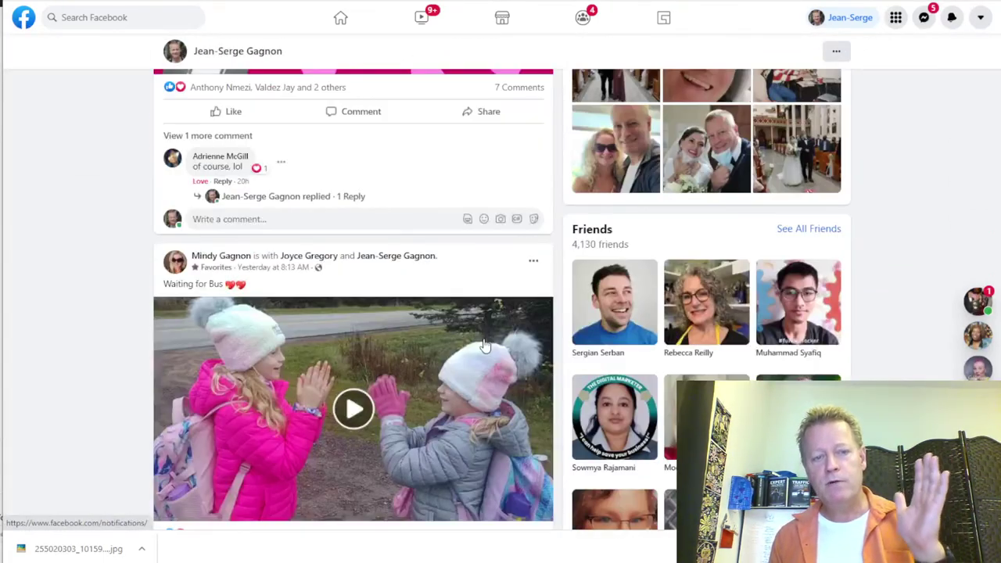
scroll(485, 346, "down", 4)
scroll(483, 344, "down", 4)
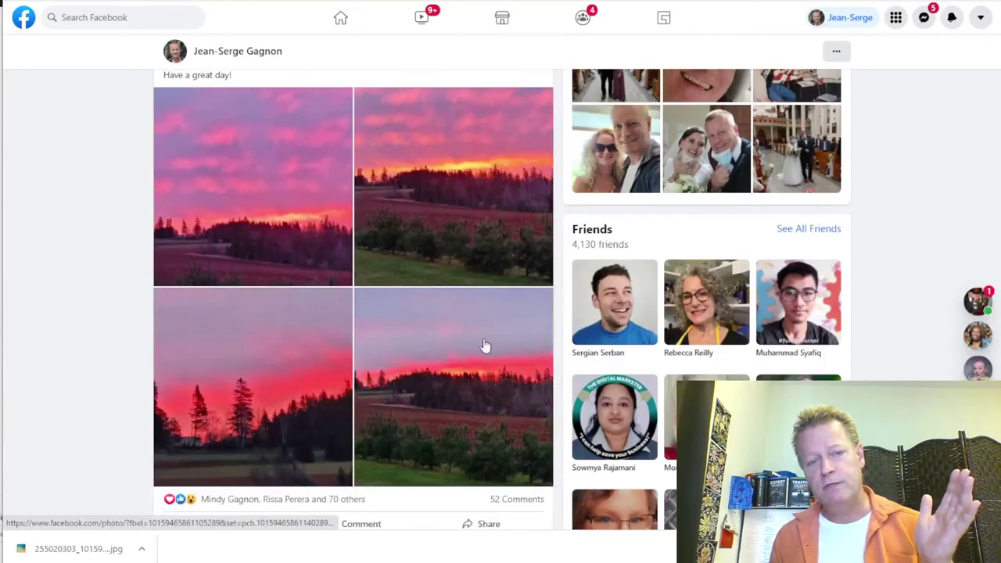
scroll(483, 344, "up", 6)
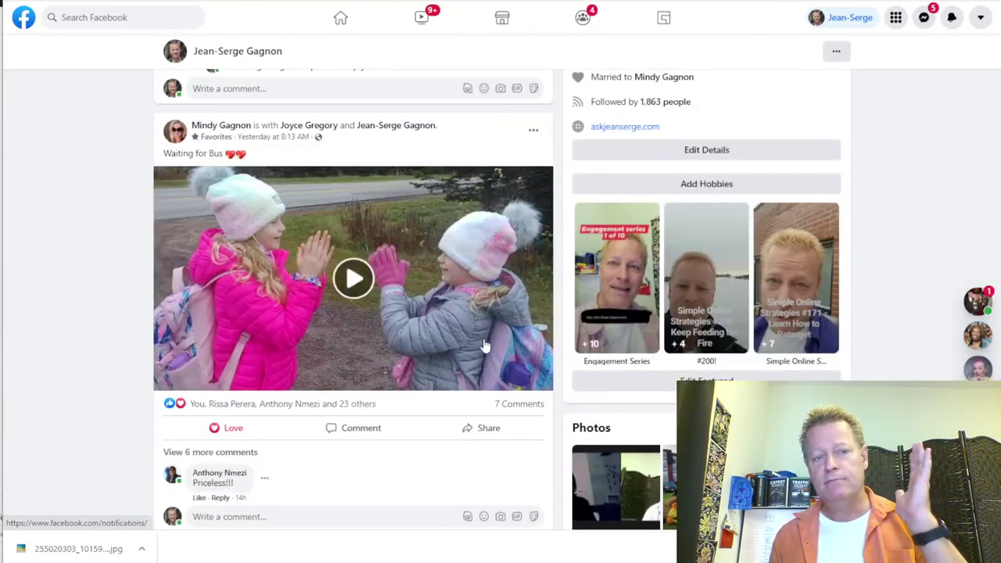
scroll(485, 346, "up", 1)
scroll(485, 345, "down", 8)
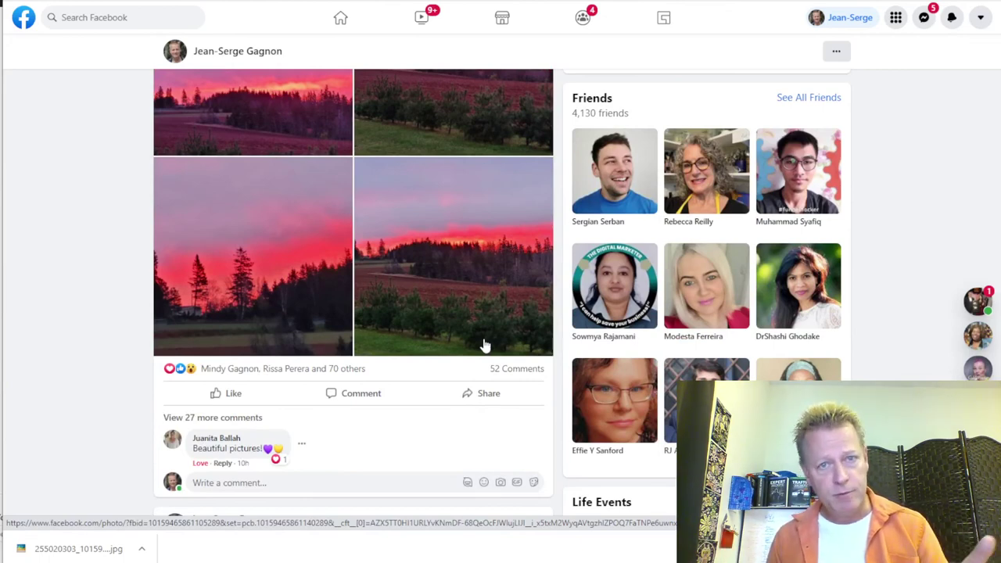
scroll(484, 345, "up", 2)
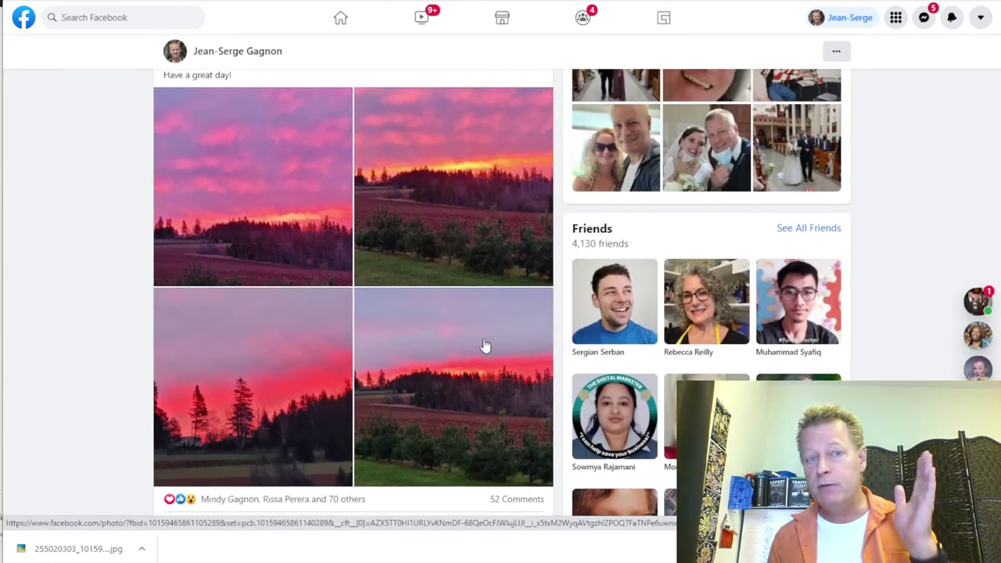
scroll(484, 345, "up", 3)
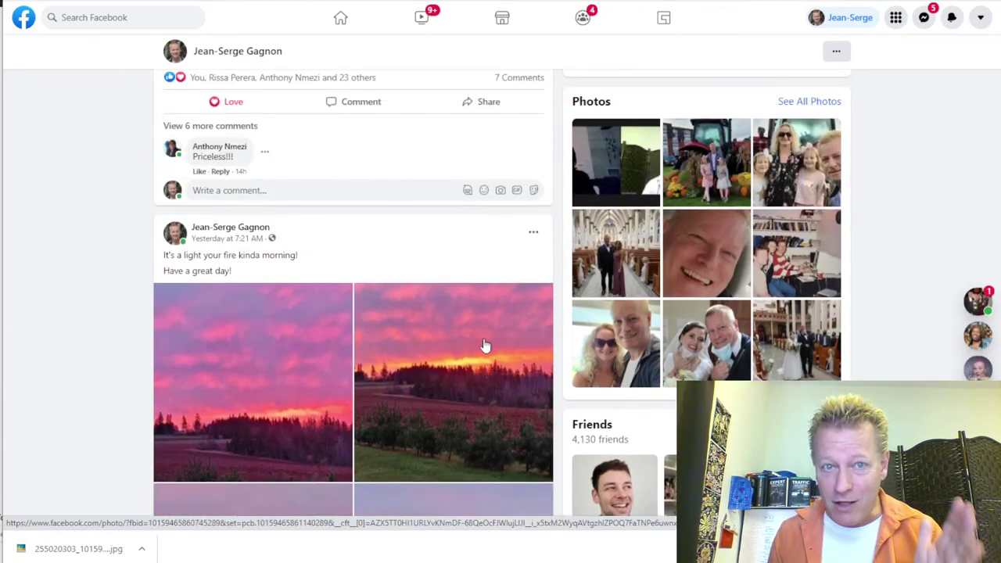
scroll(484, 346, "up", 10)
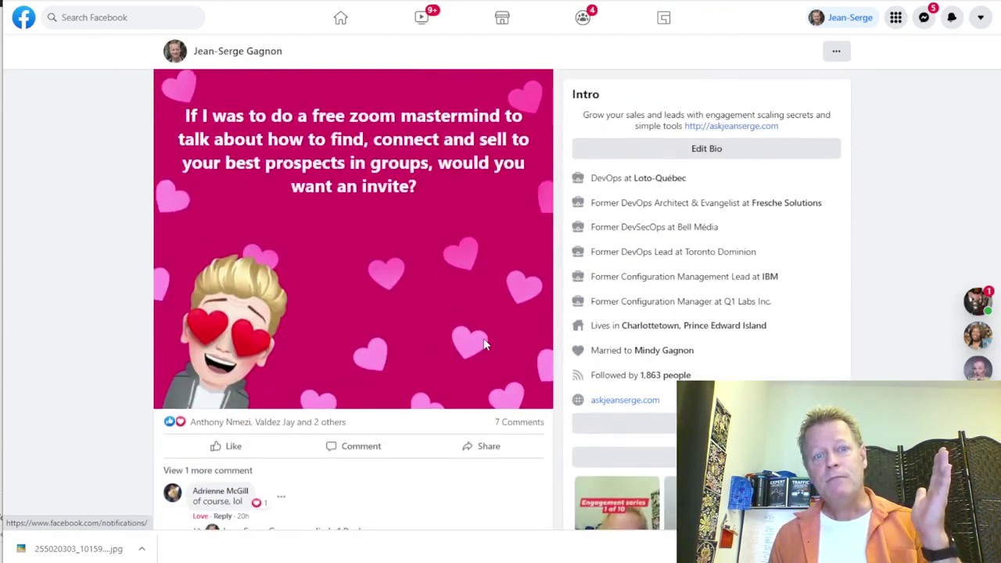
scroll(483, 344, "down", 10)
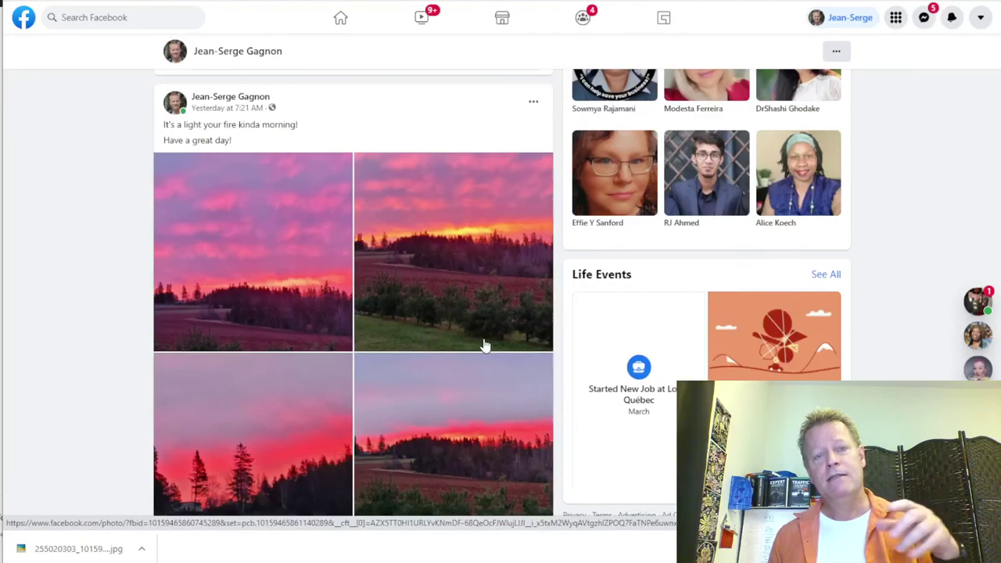
scroll(484, 345, "down", 2)
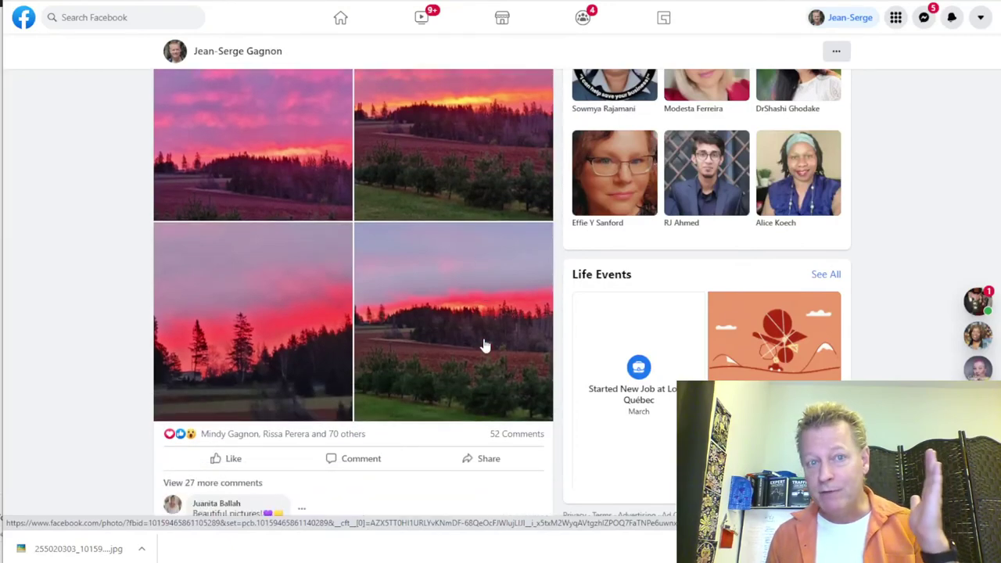
scroll(484, 345, "up", 10)
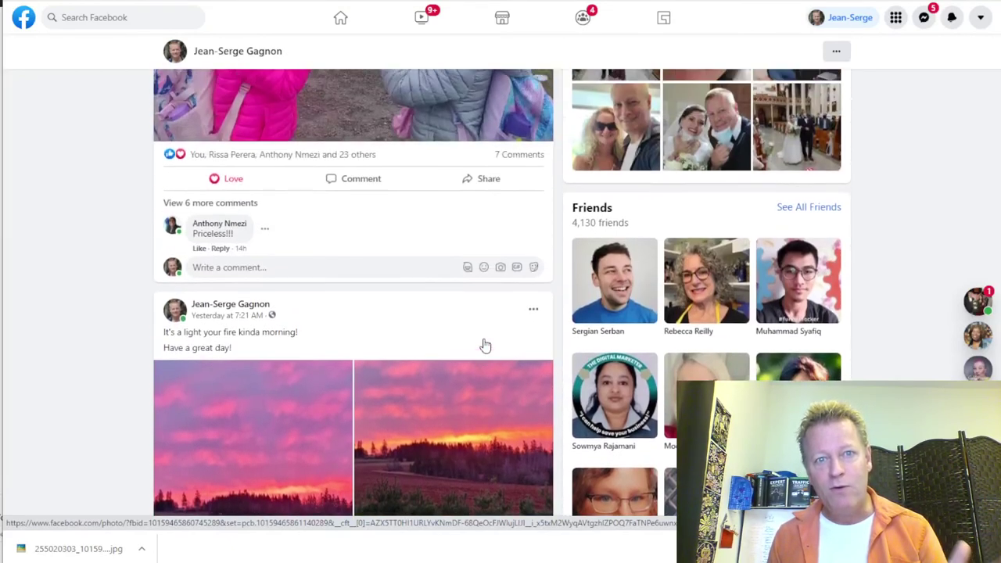
scroll(484, 346, "up", 15)
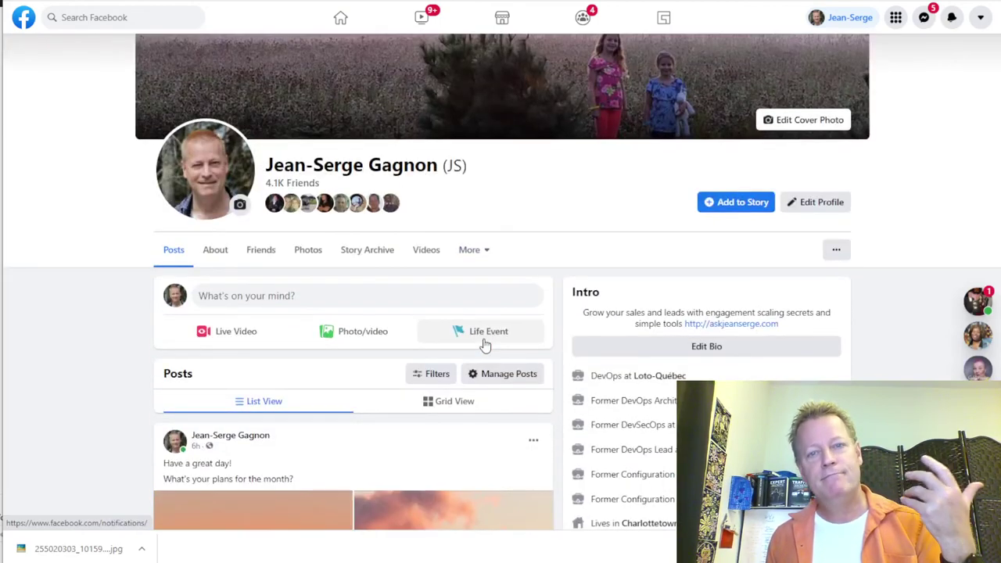
scroll(483, 346, "up", 3)
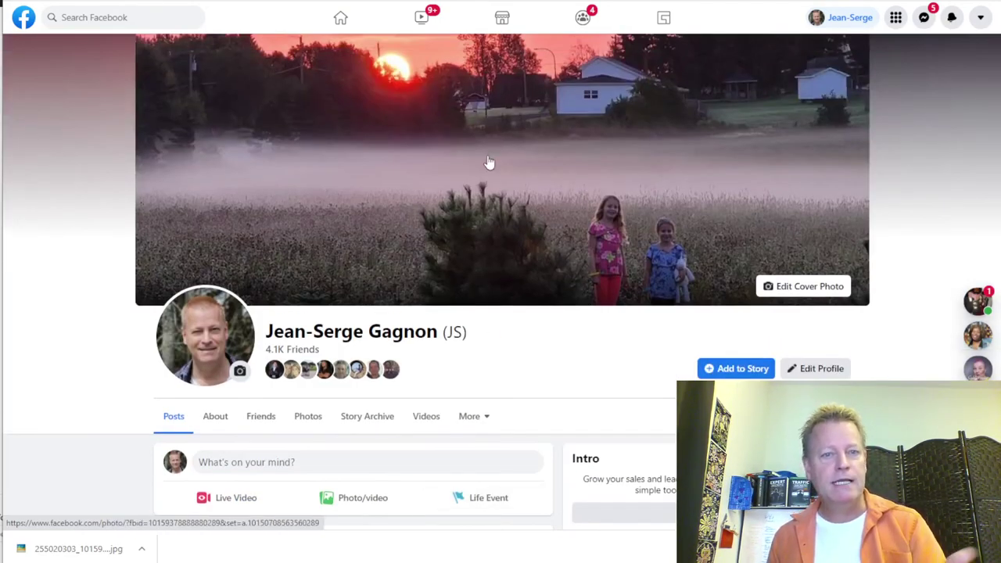